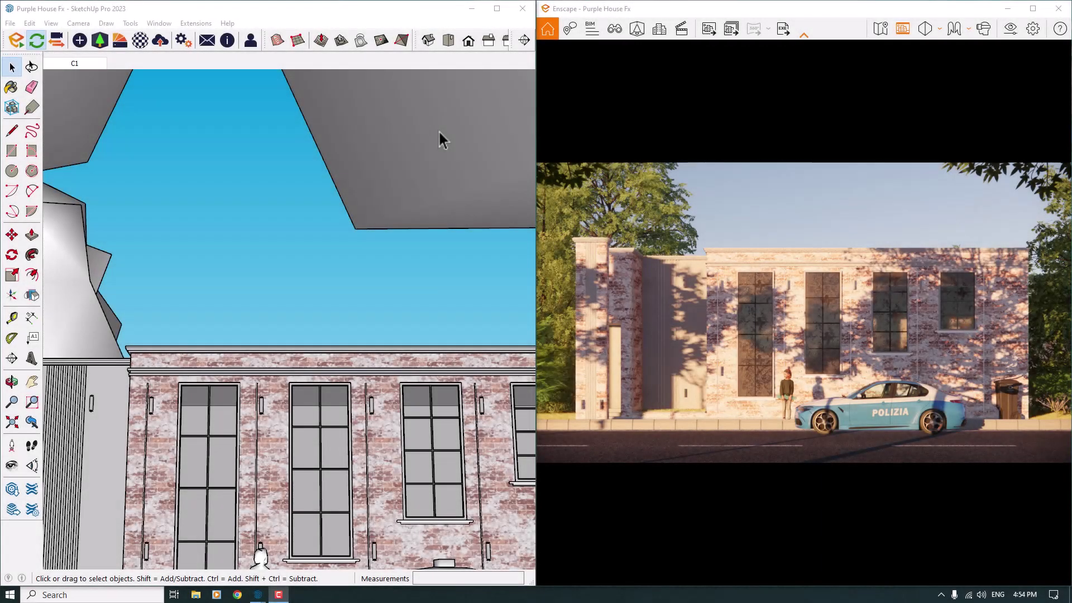
- Maximize the Enscape window and restore the saved view C1
click(1034, 8)
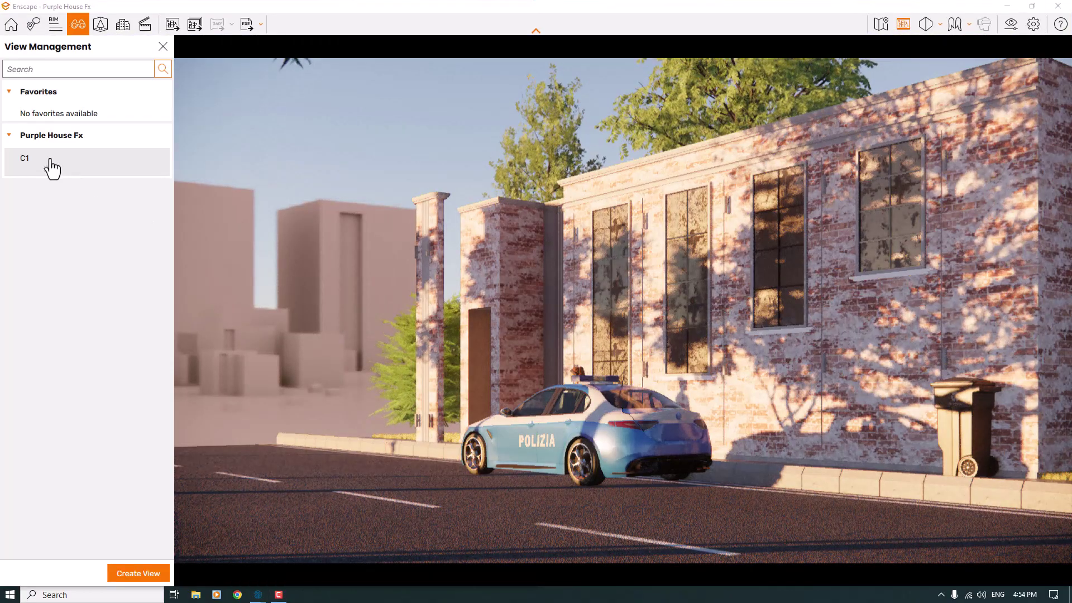
click(51, 162)
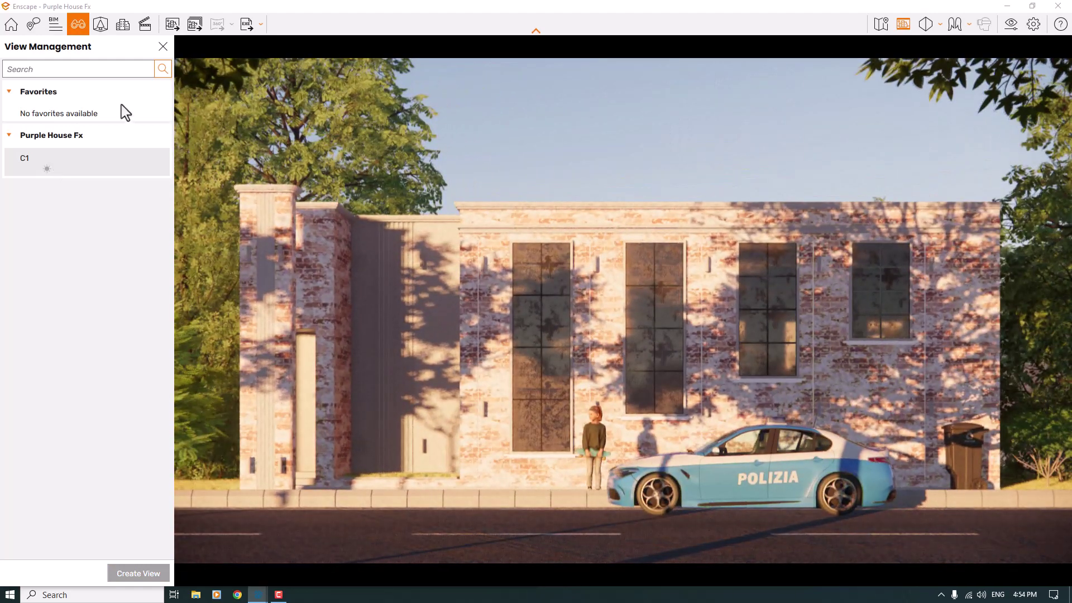
click(162, 47)
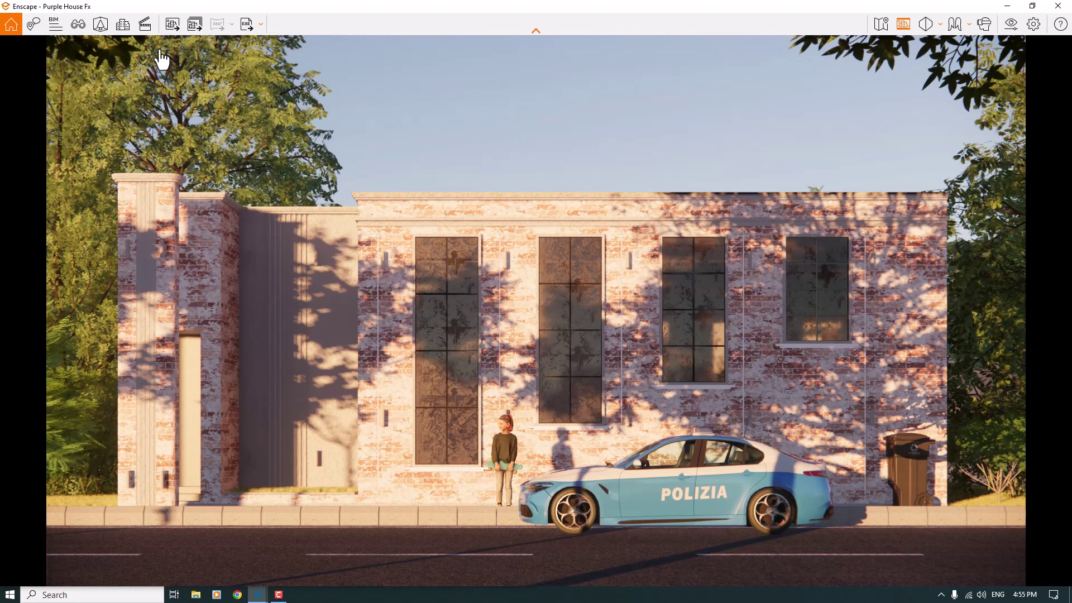
- Open the visual settings clear of the building's main facade and choose Two-Point as the camera projection
click(1014, 24)
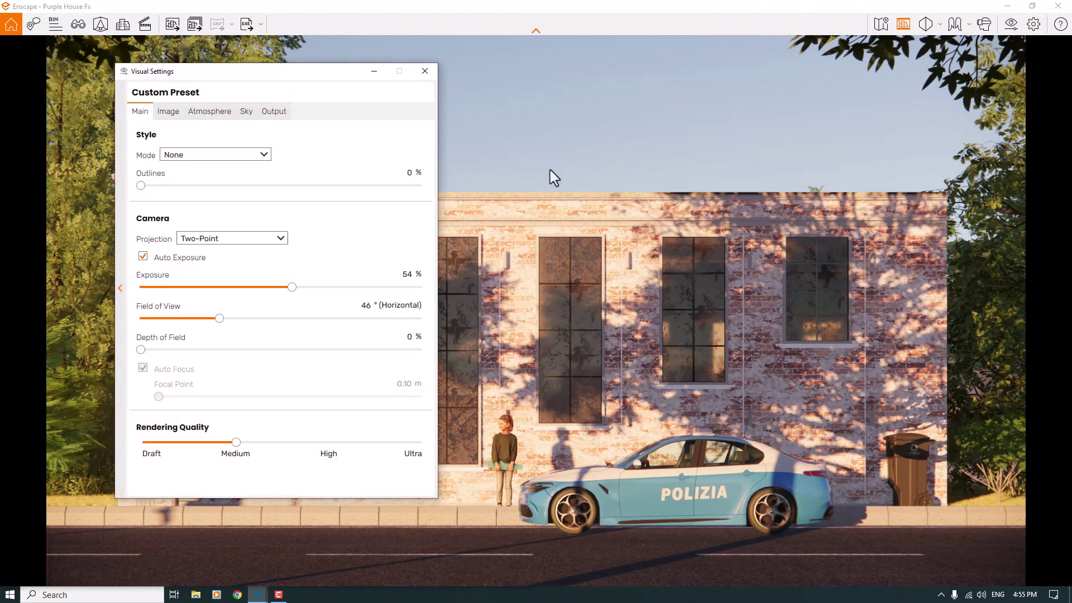
drag(186, 78, 811, 51)
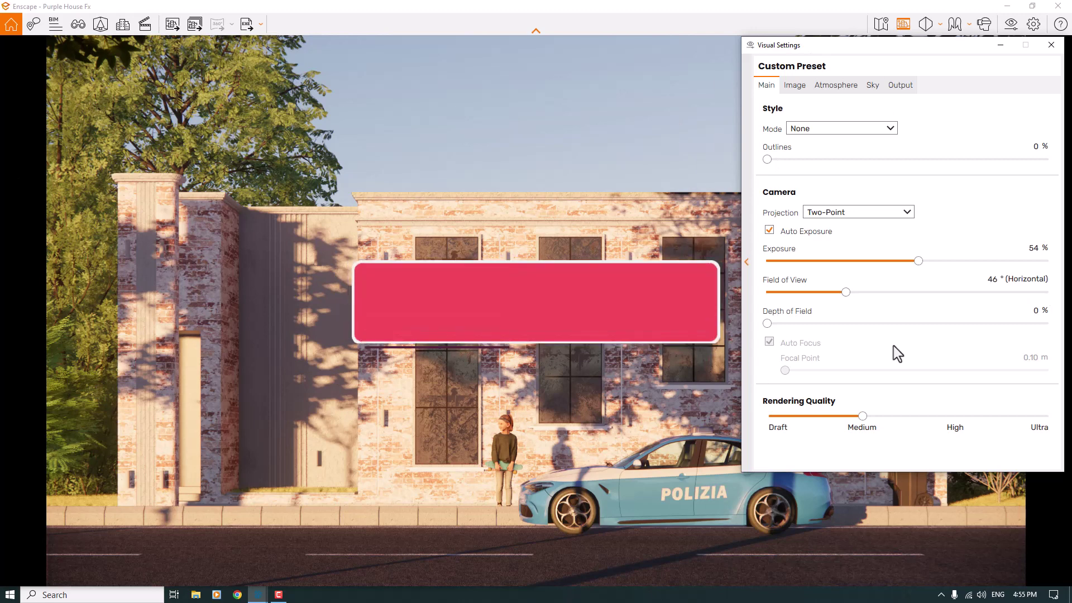
click(822, 213)
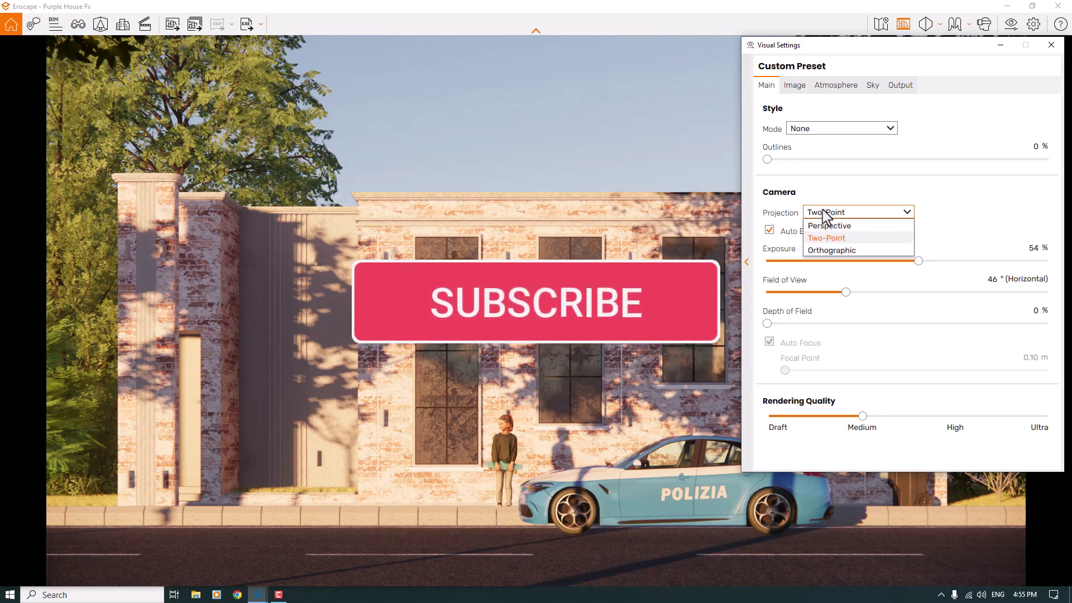
click(836, 239)
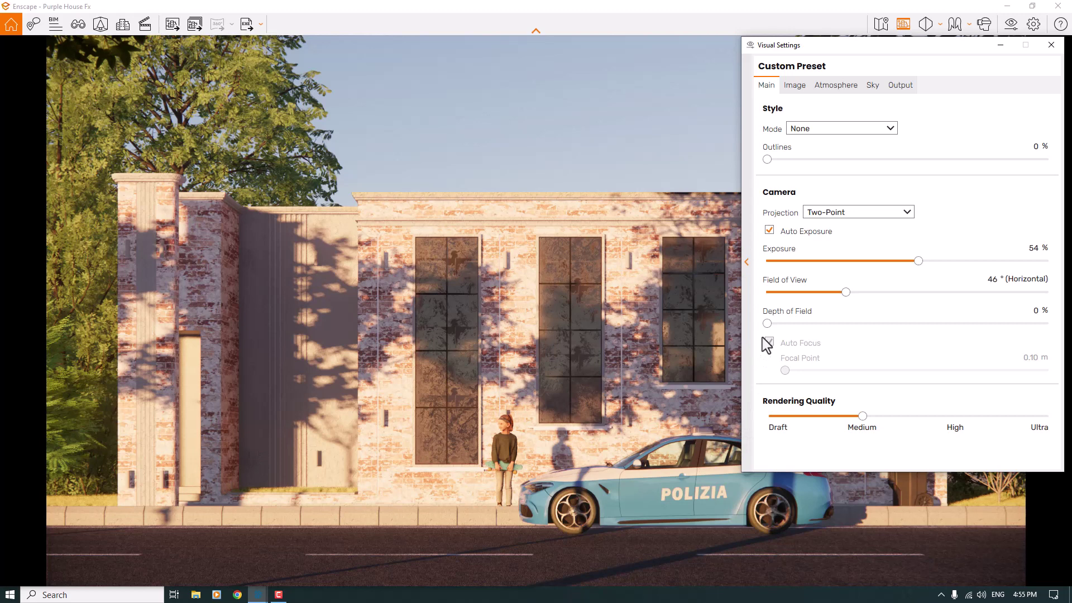
- With depth of field raised to 39%, turn off Auto Focus and set the focal point to 16.24 m
drag(767, 323, 878, 324)
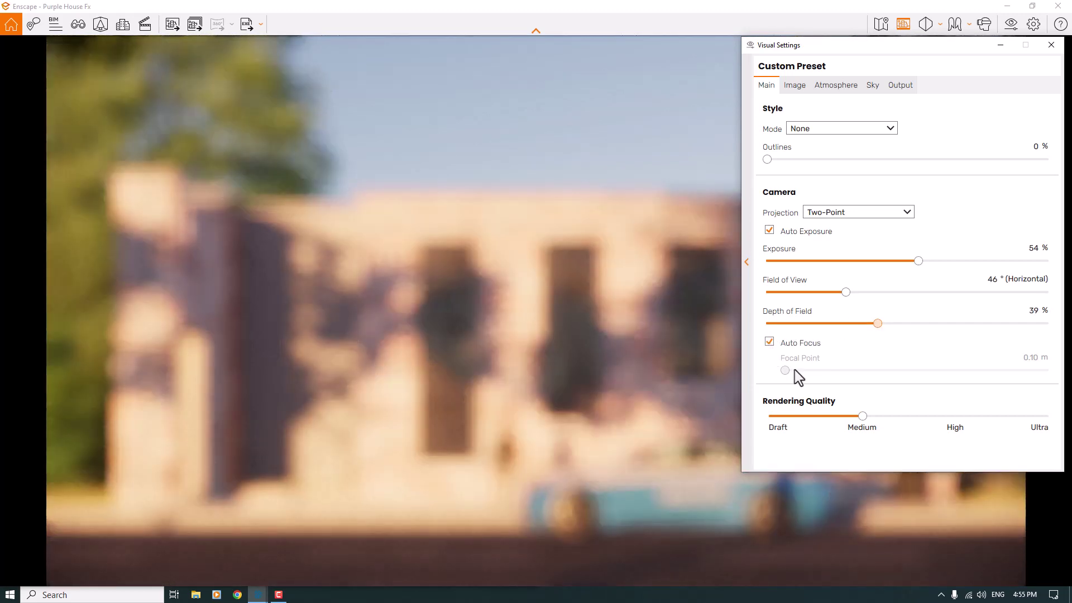
click(796, 371)
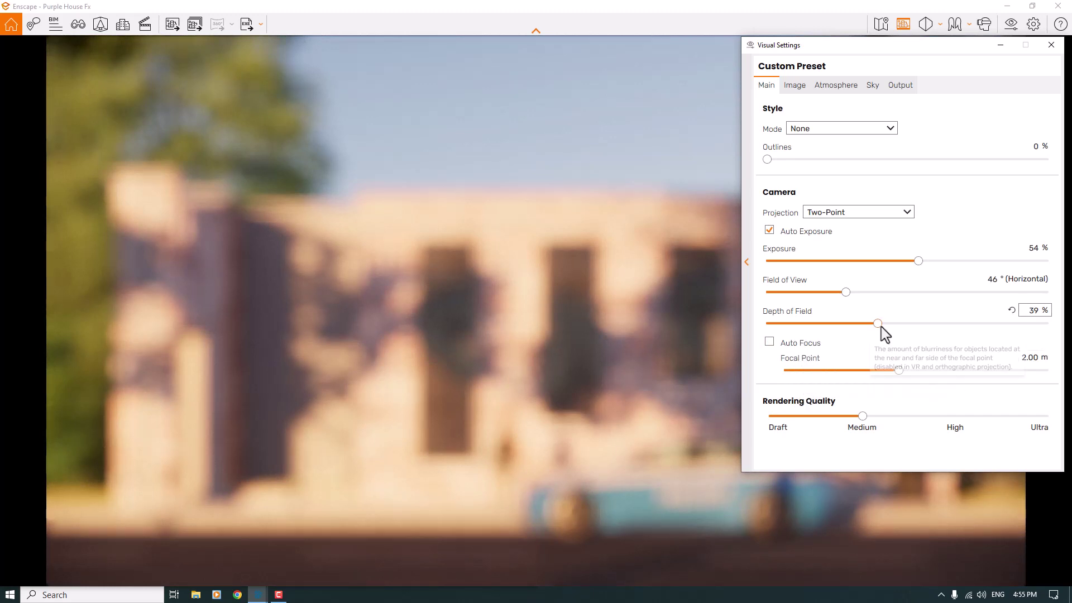
drag(903, 371, 942, 373)
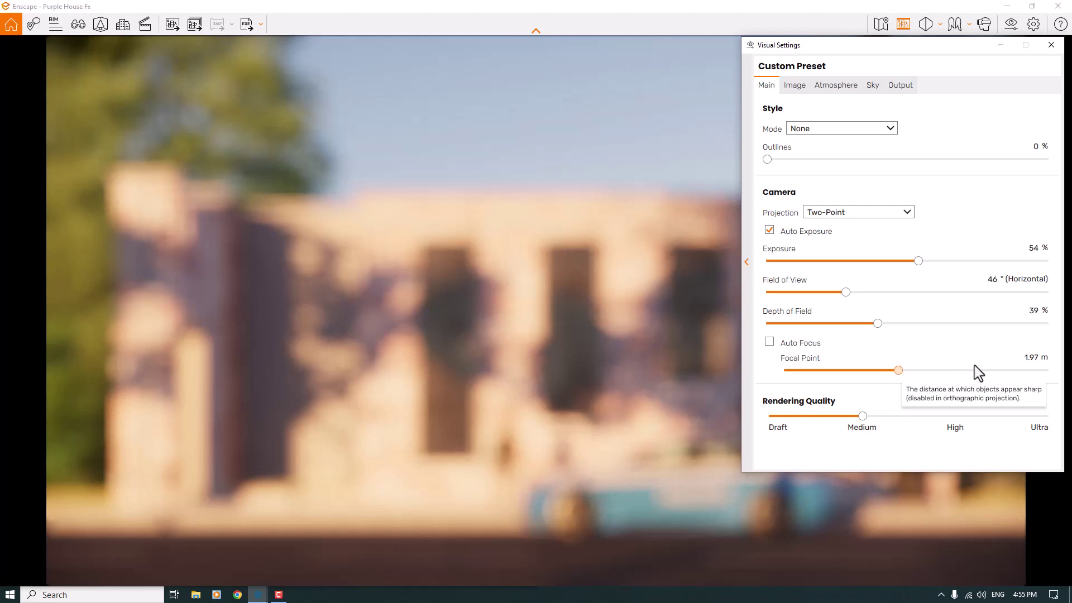
drag(974, 369, 980, 370)
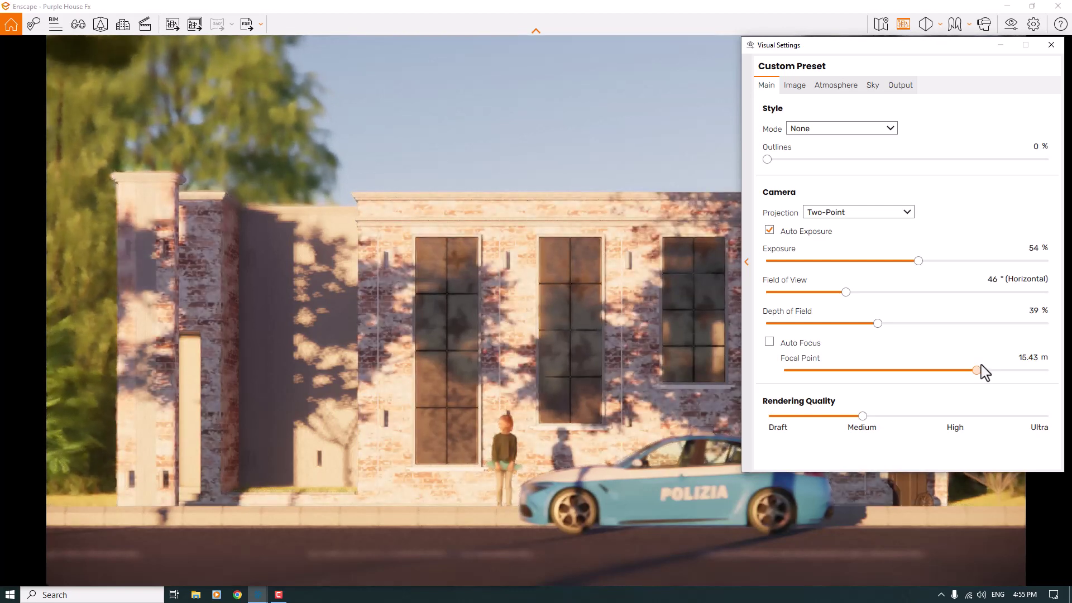
key(Right)
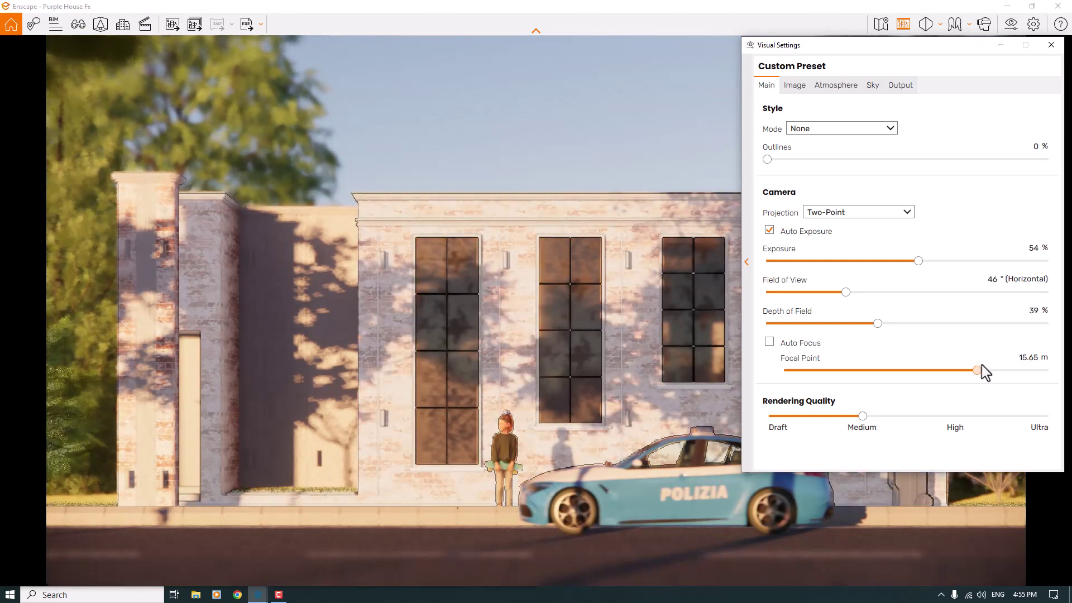
click(1029, 357)
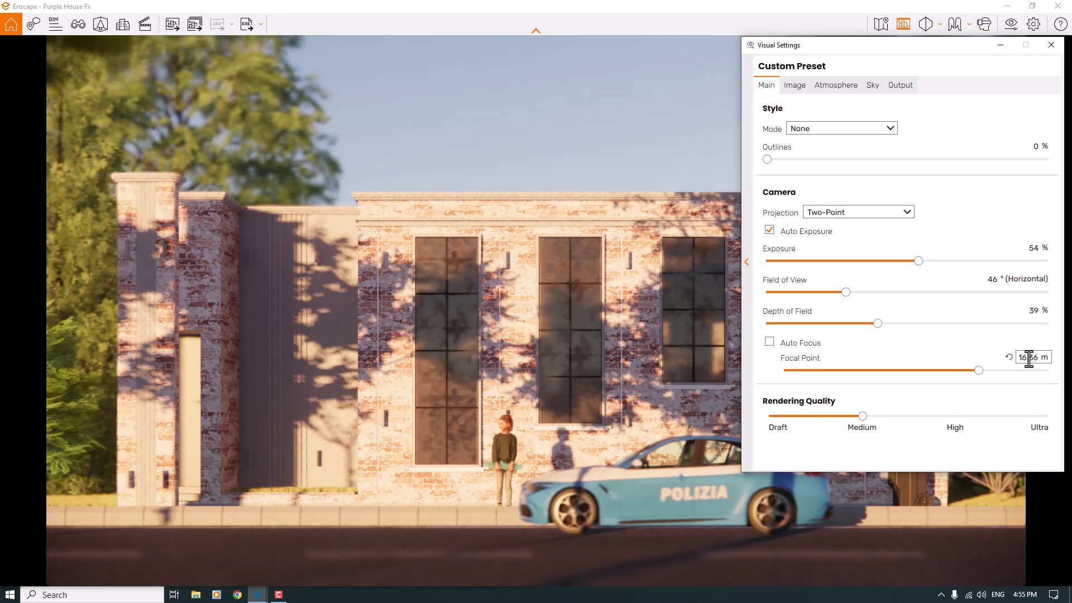
text(16.24)
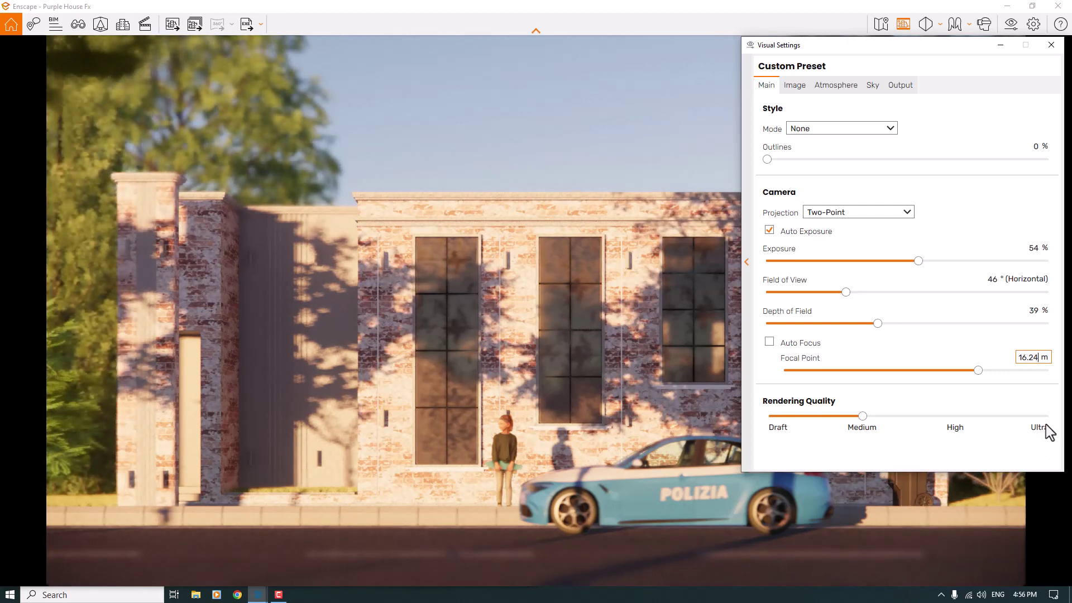
- Test stronger and weaker depth of field between 100% and 8%, and set it to 13%
click(880, 324)
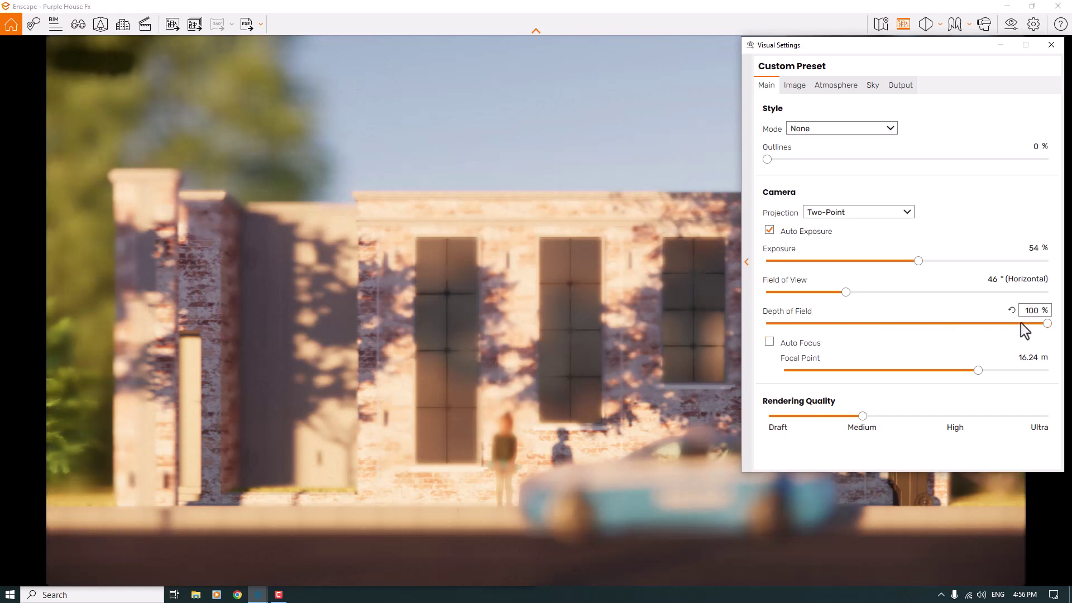
drag(1047, 324, 1043, 324)
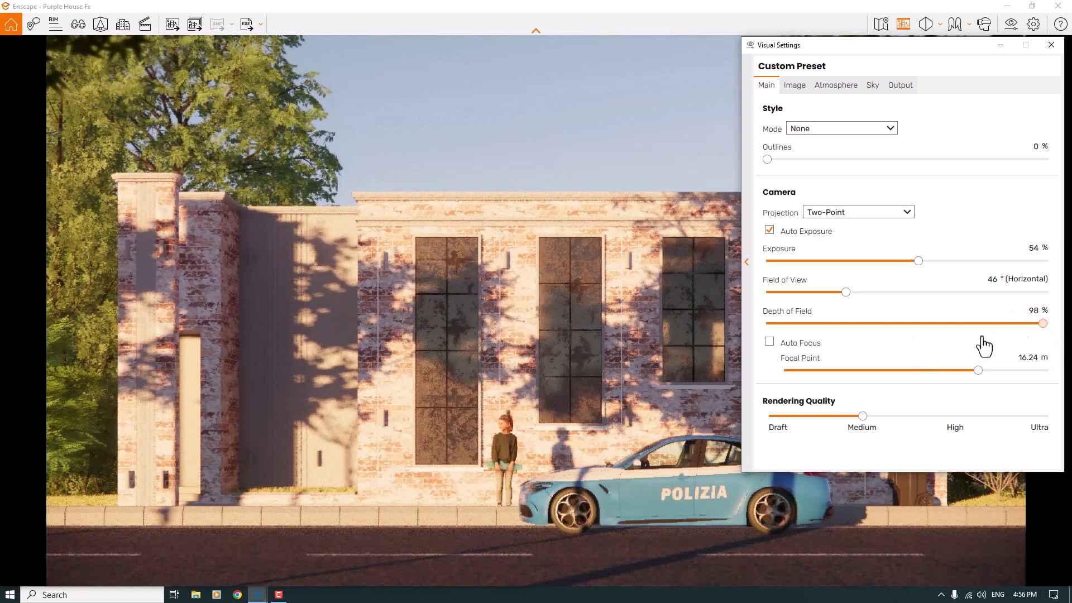
click(1034, 310)
text(16)
key(Return)
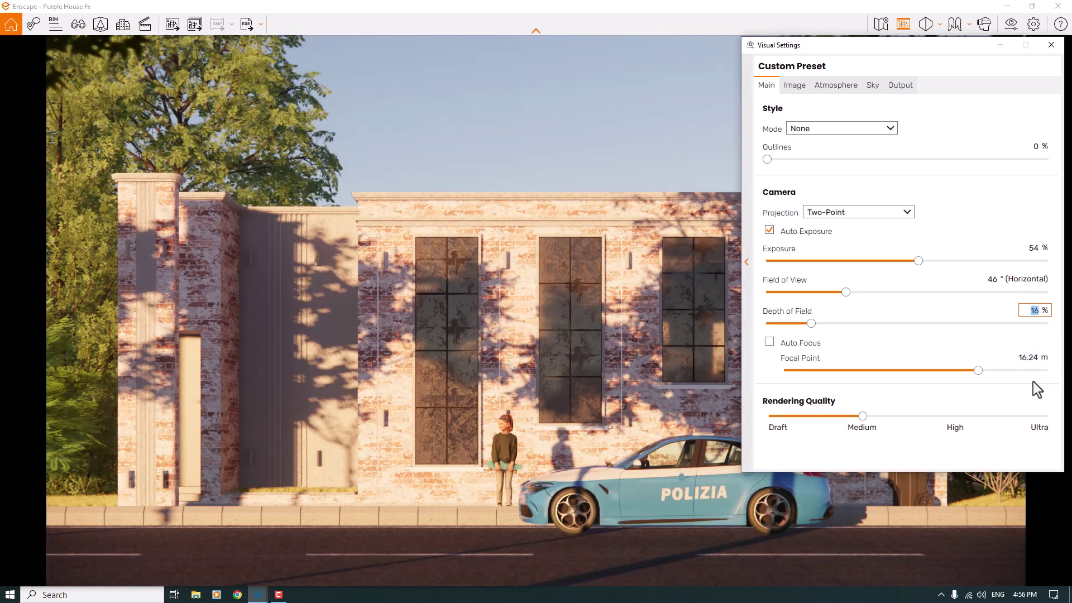
text(8)
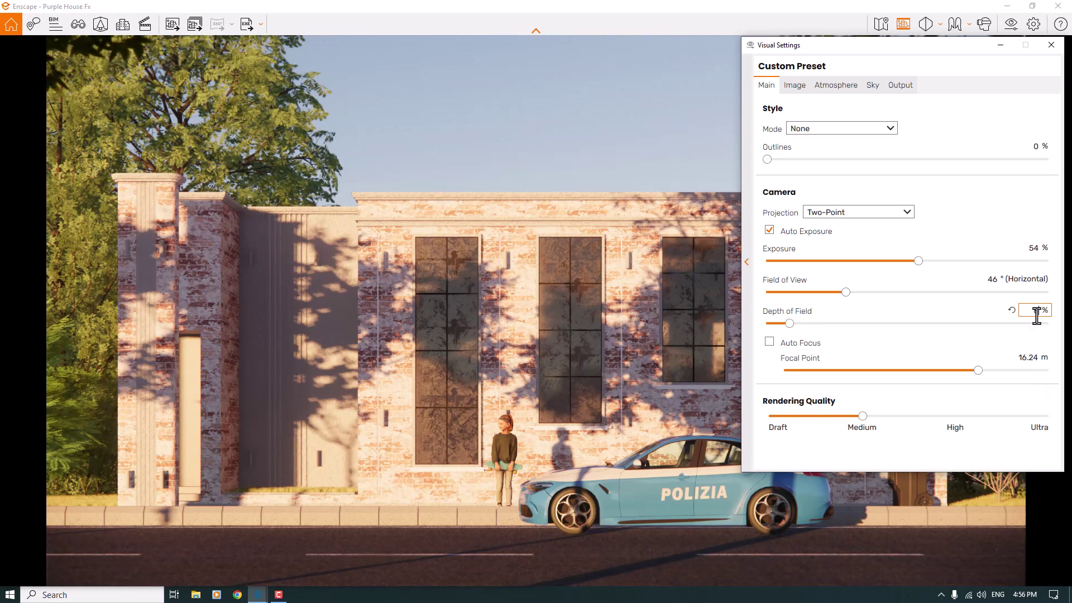
key(Return)
text(14)
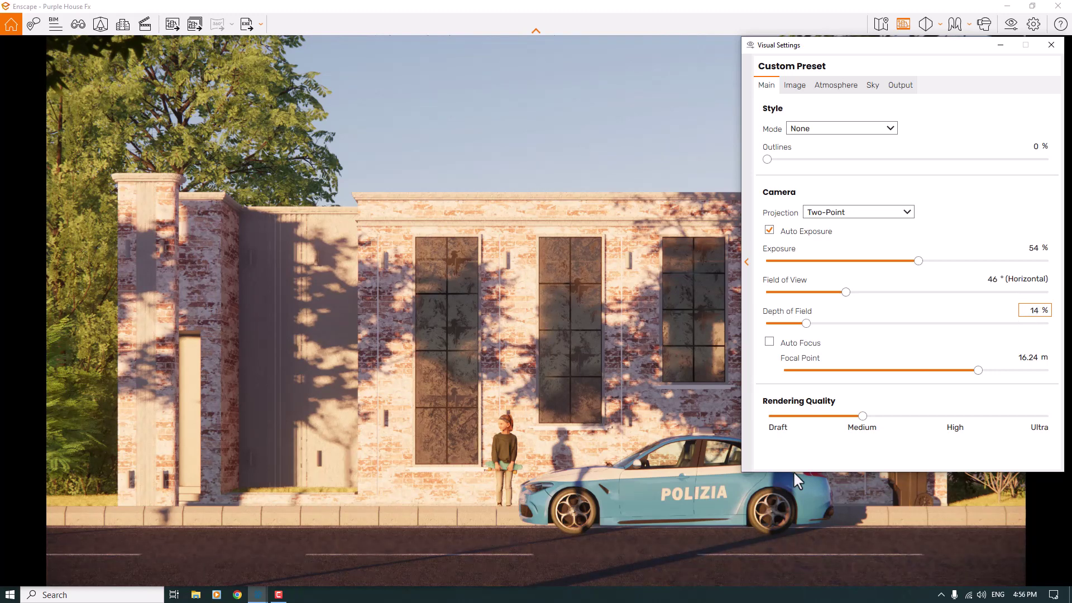
key(BackSpace)
text(3)
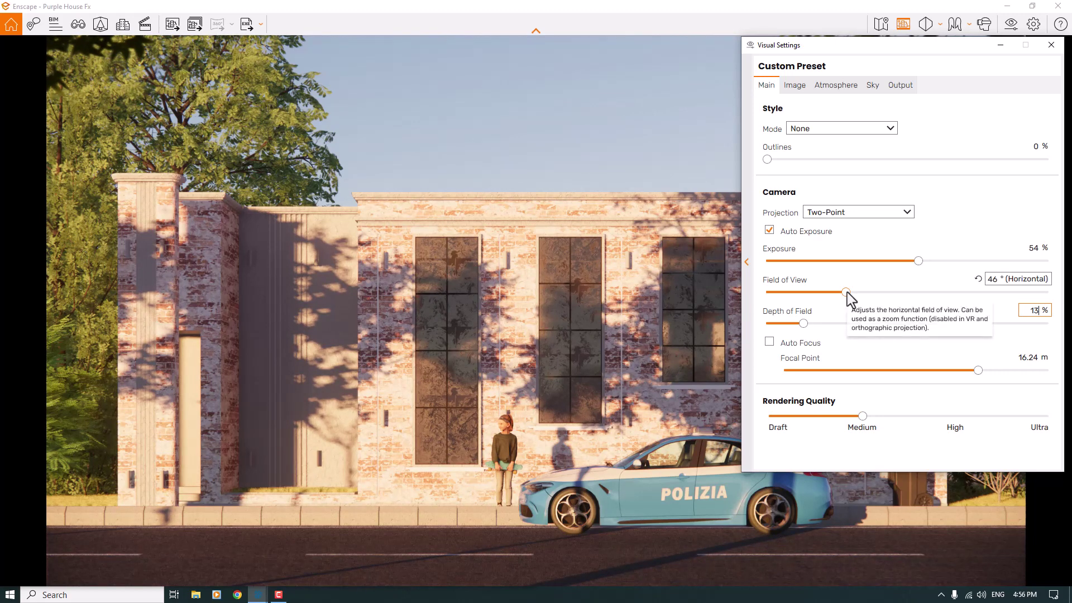
- Test a narrow camera view, and set the horizontal field of view to 44°
click(846, 292)
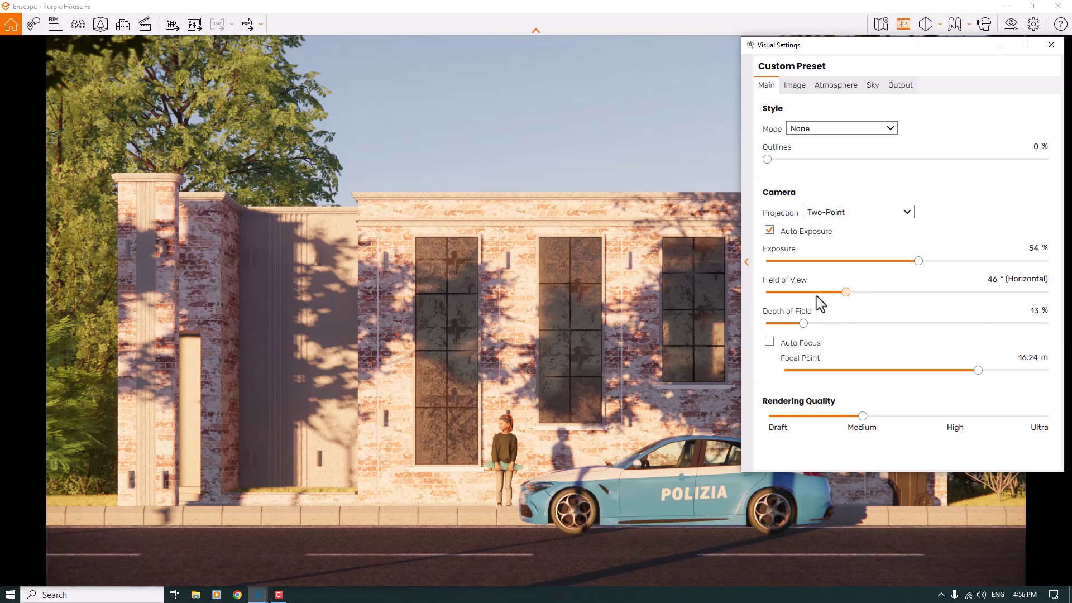
drag(806, 296, 773, 296)
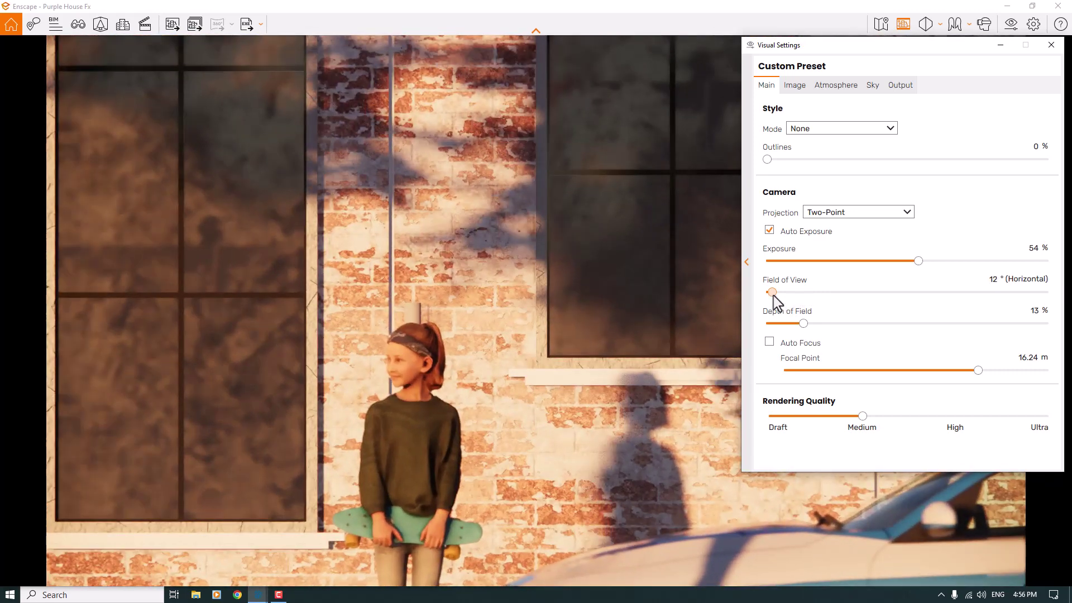
click(773, 296)
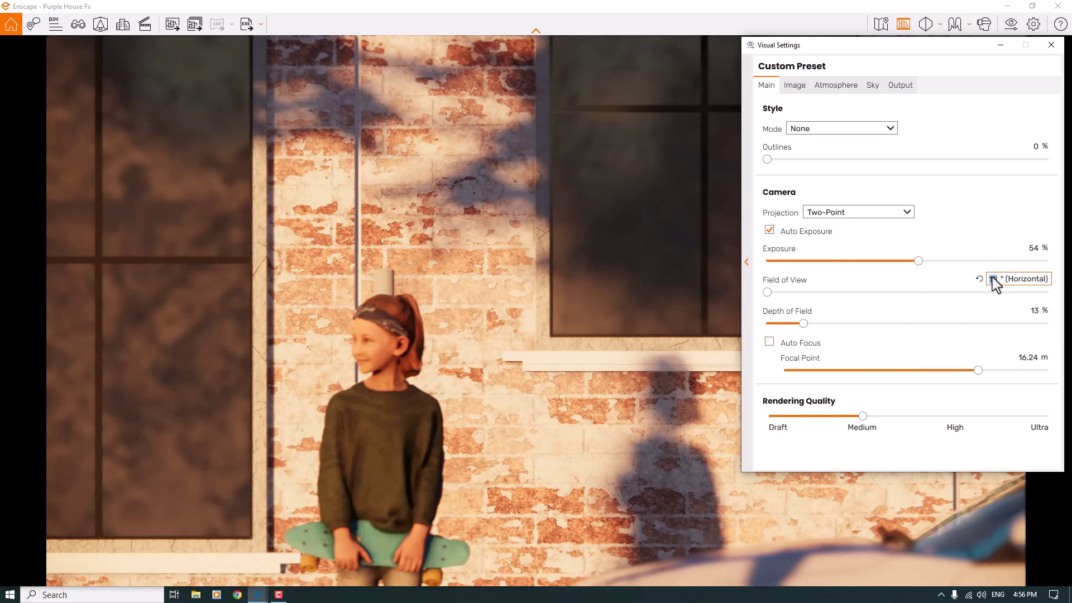
text(47)
key(Return)
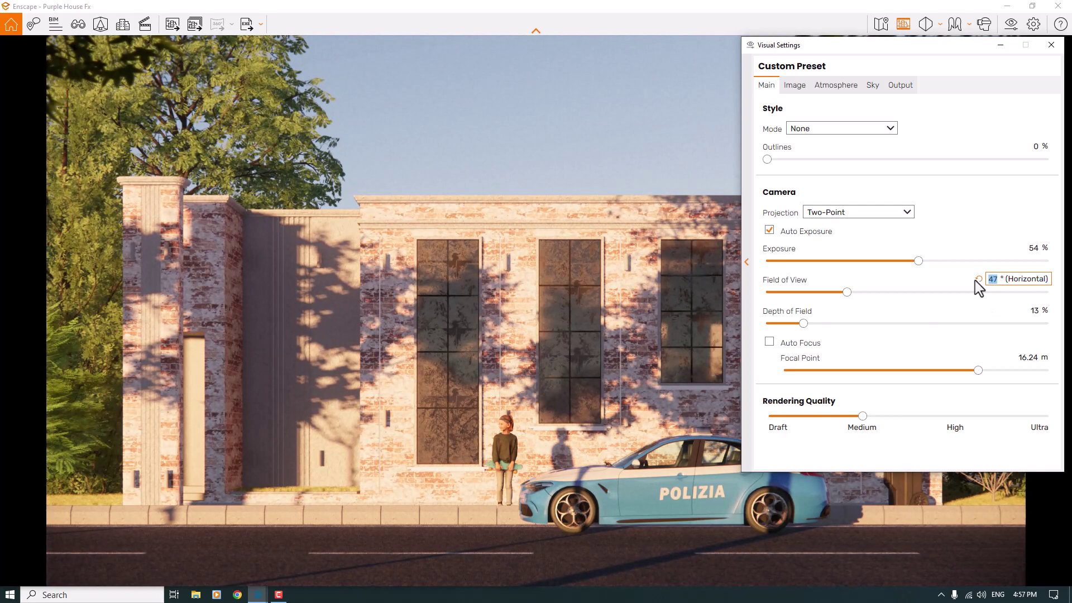
text(44)
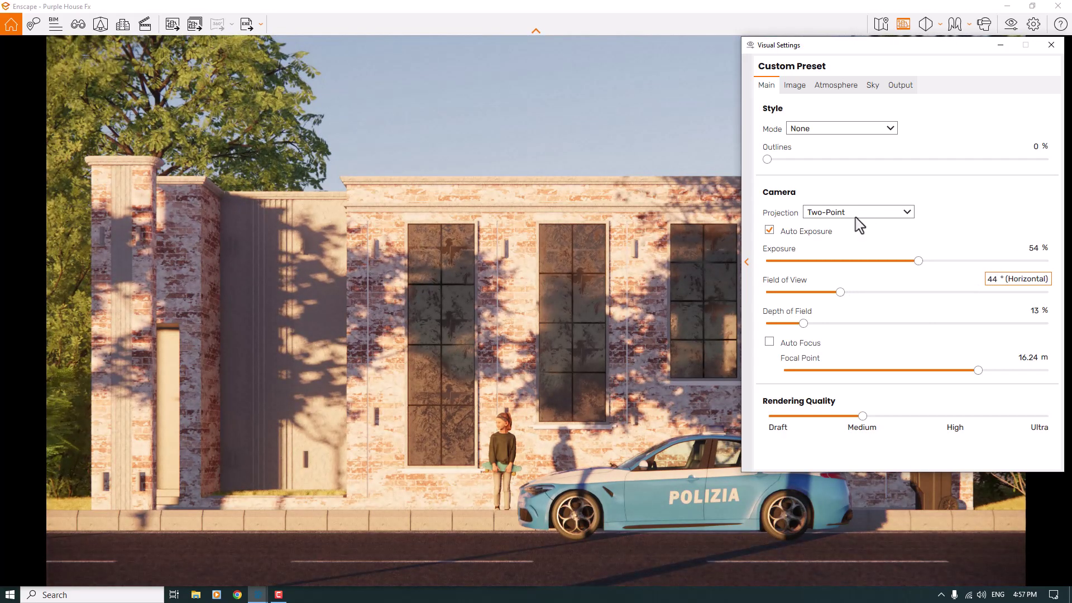
- Try a camera exposure of 64%, and return it to 54%
drag(919, 260, 948, 261)
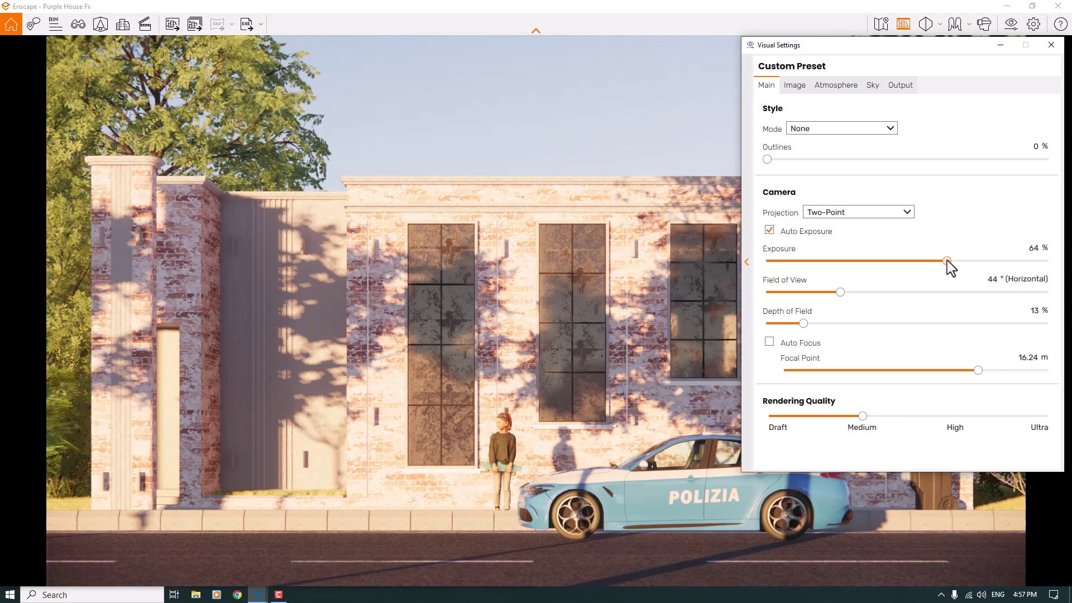
click(1012, 248)
double_click(1031, 249)
text(54)
key(Return)
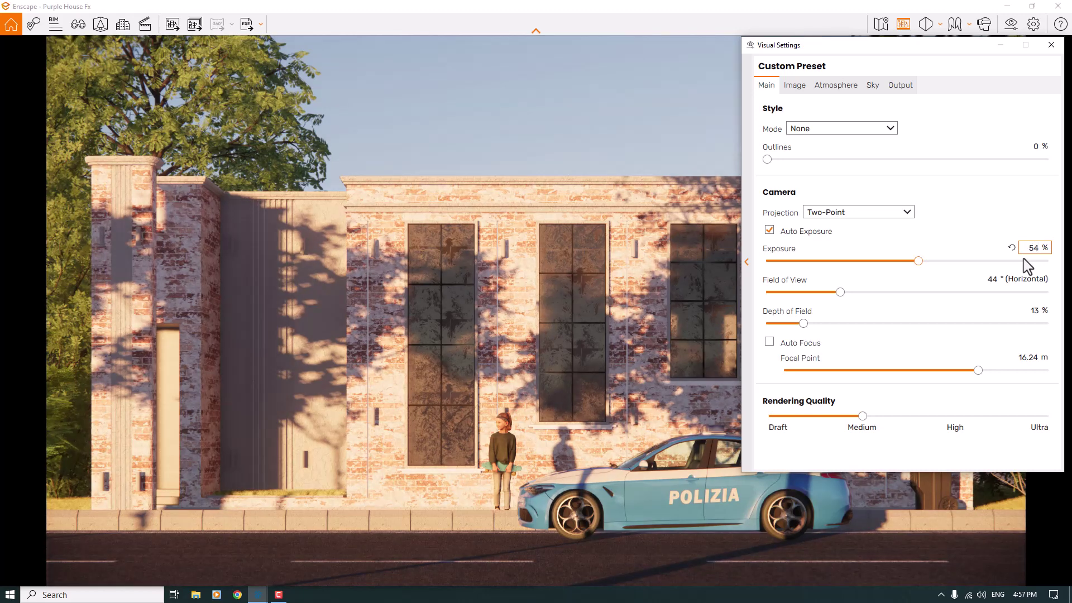
- In the image corrections, test stronger color saturation and set it to 104%
click(795, 87)
click(770, 130)
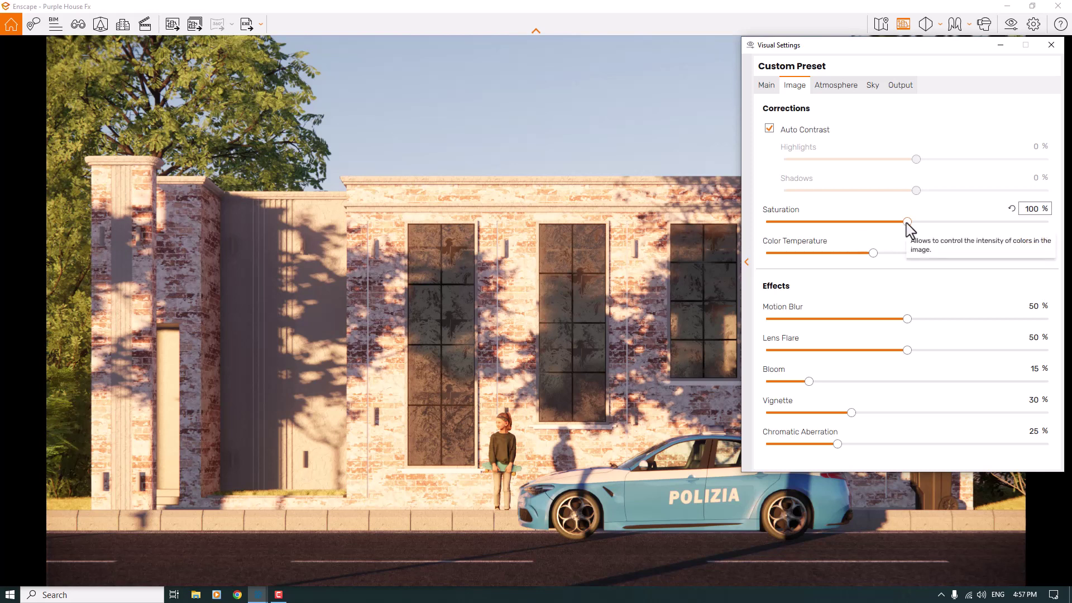
drag(906, 222, 929, 223)
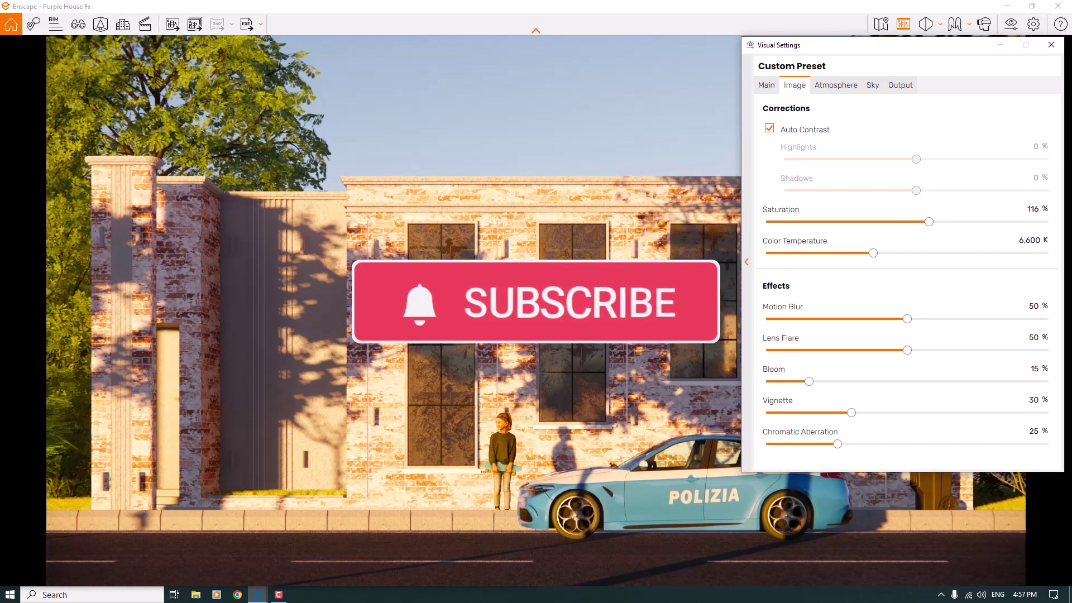
drag(929, 222, 957, 222)
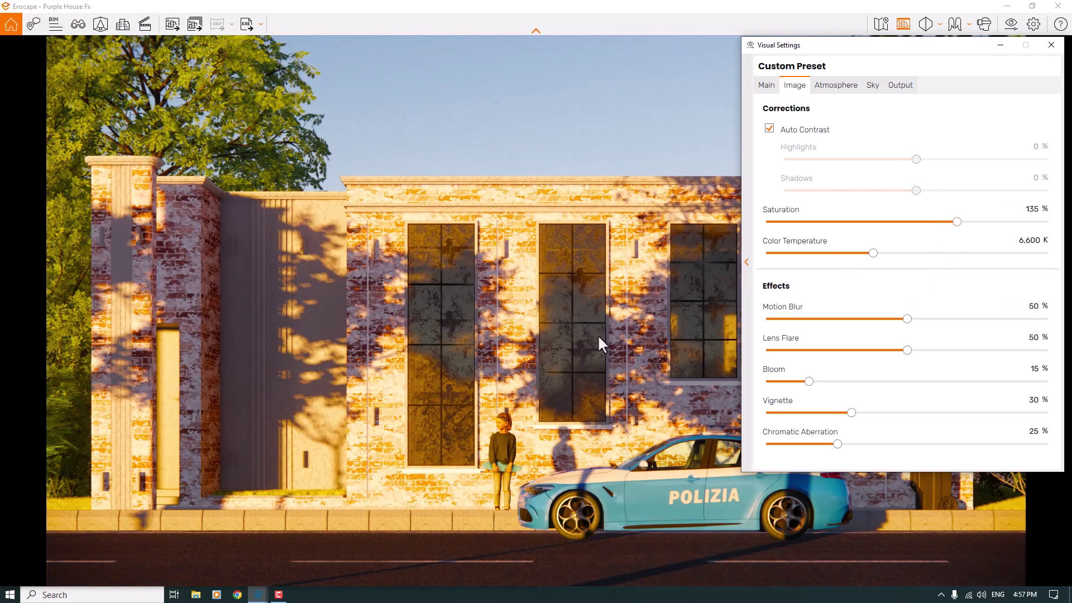
double_click(1031, 209)
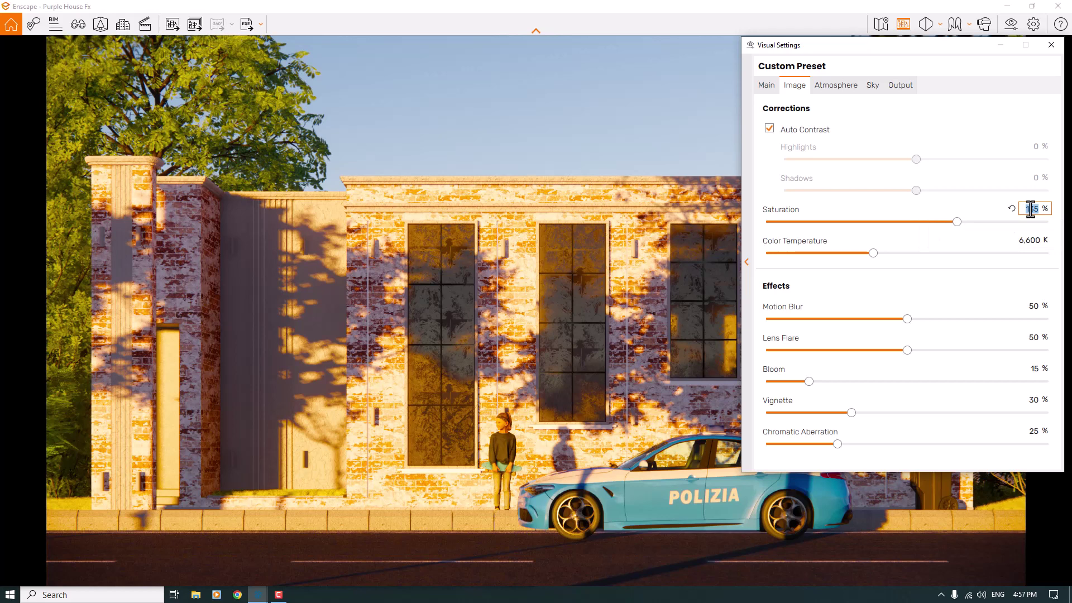
text(104)
key(Return)
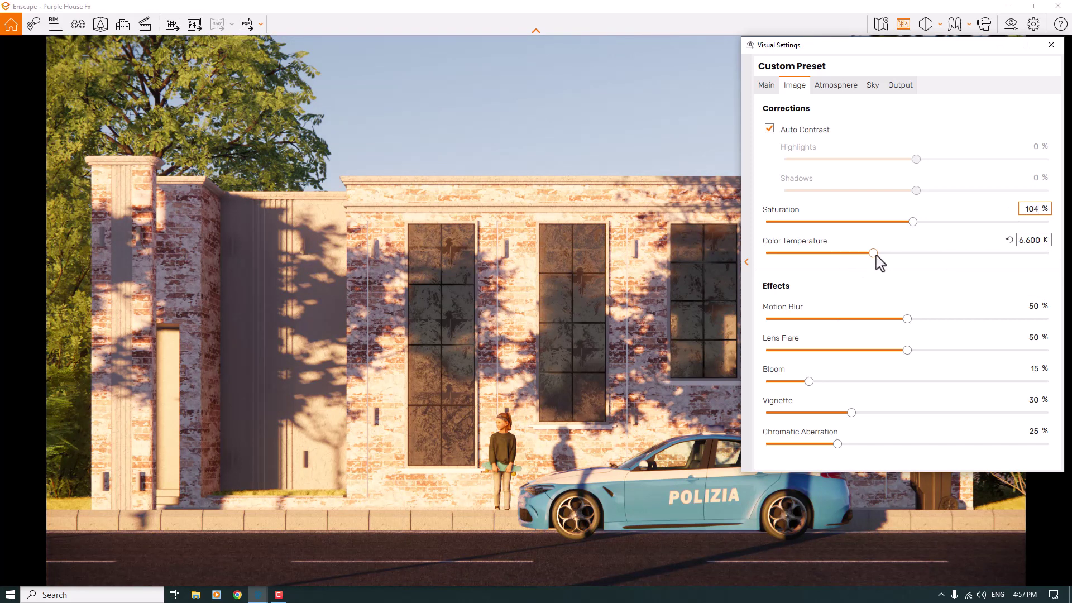
- Warm the image by setting the color temperature to 5,200 K
drag(875, 253, 842, 253)
click(1025, 241)
text(5200)
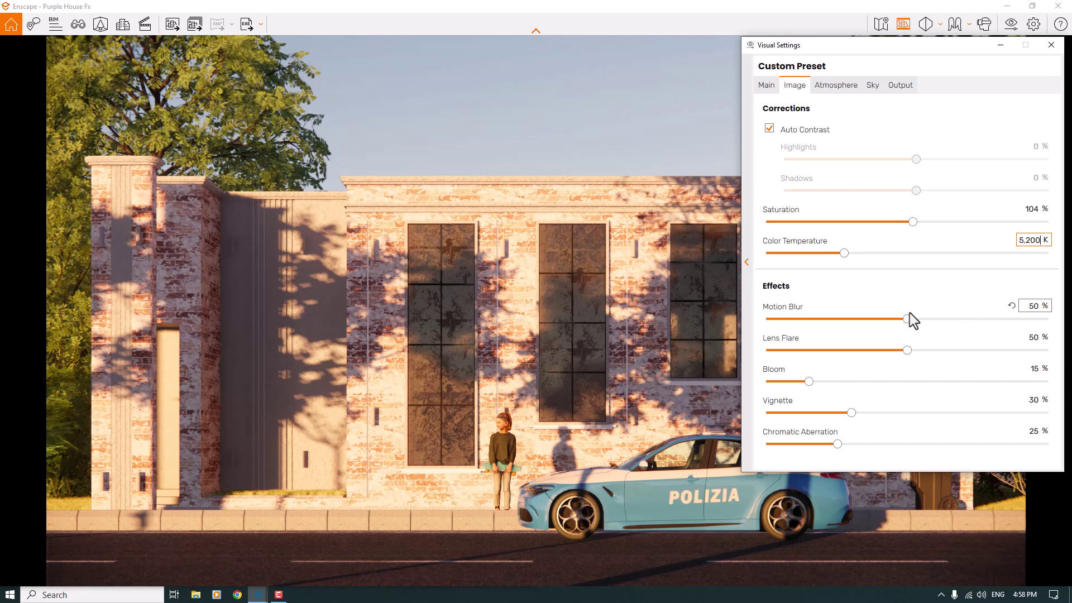
- In the image effects, set motion blur and bloom to 0% and lens flare to 16%
click(907, 320)
drag(907, 320, 668, 317)
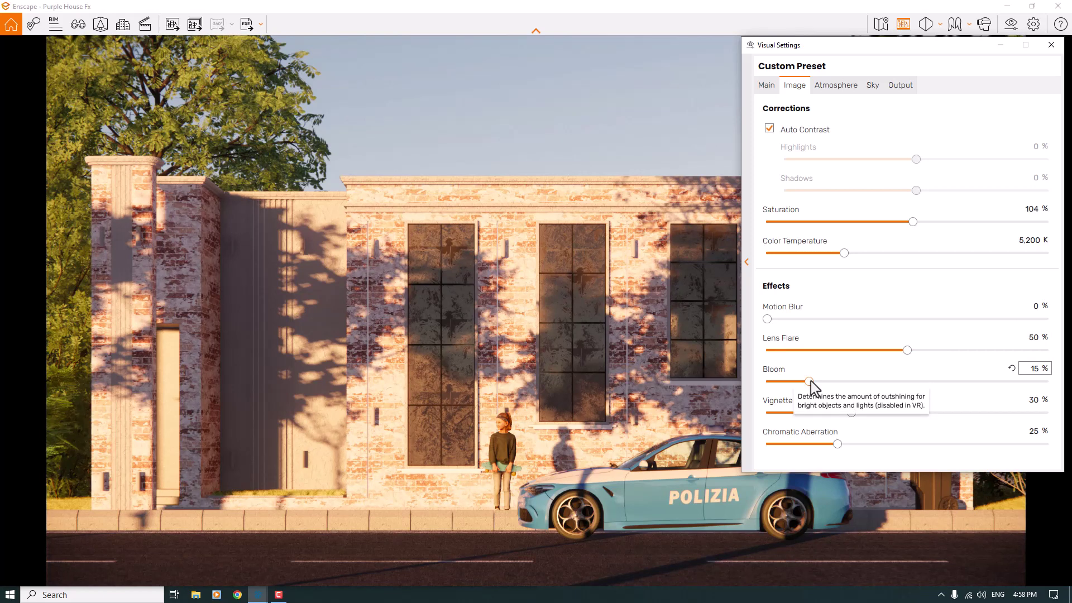
click(1031, 372)
text(0)
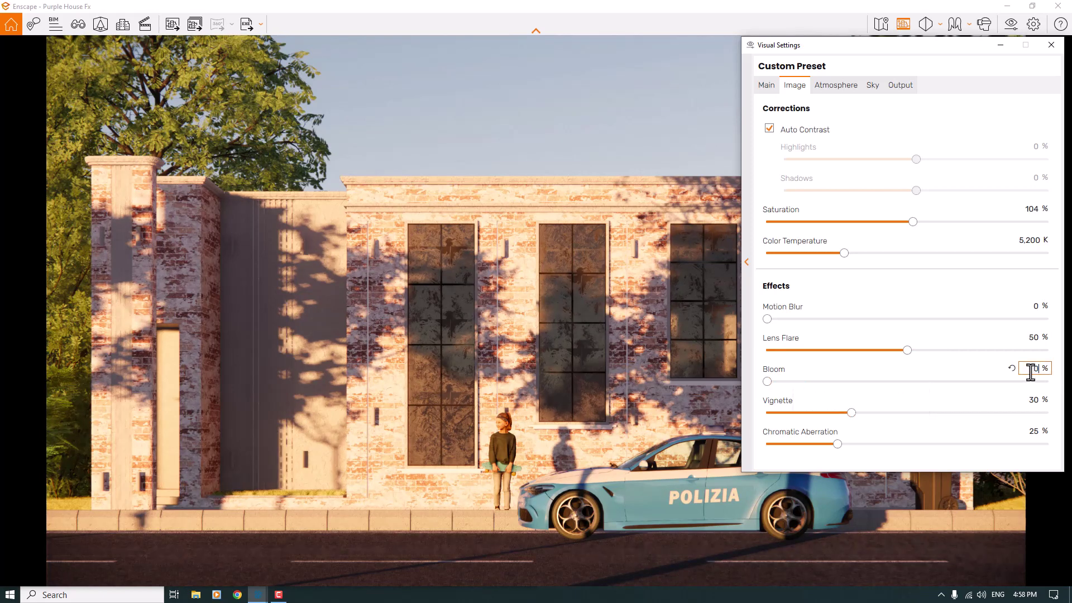
double_click(1034, 339)
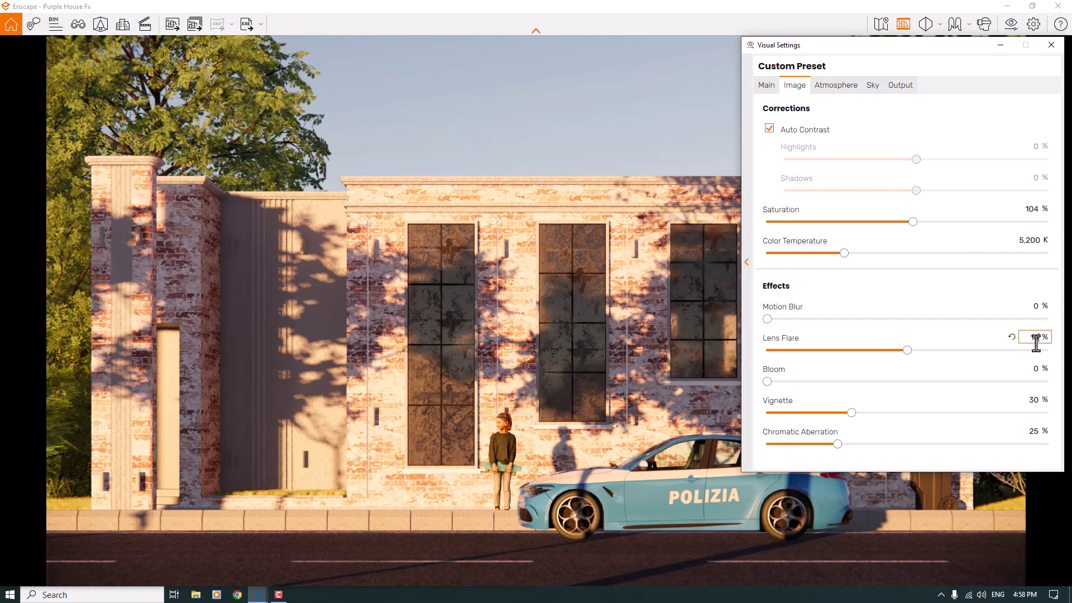
text(16)
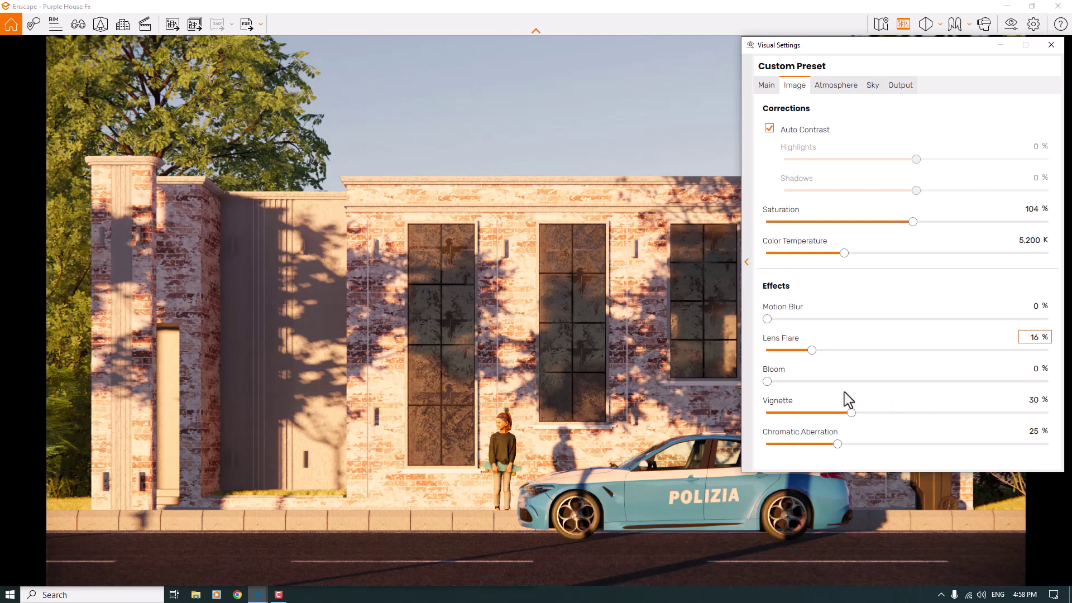
- Test a strong vignette of 74% on the image, and set the vignette to 36%
drag(851, 413, 950, 415)
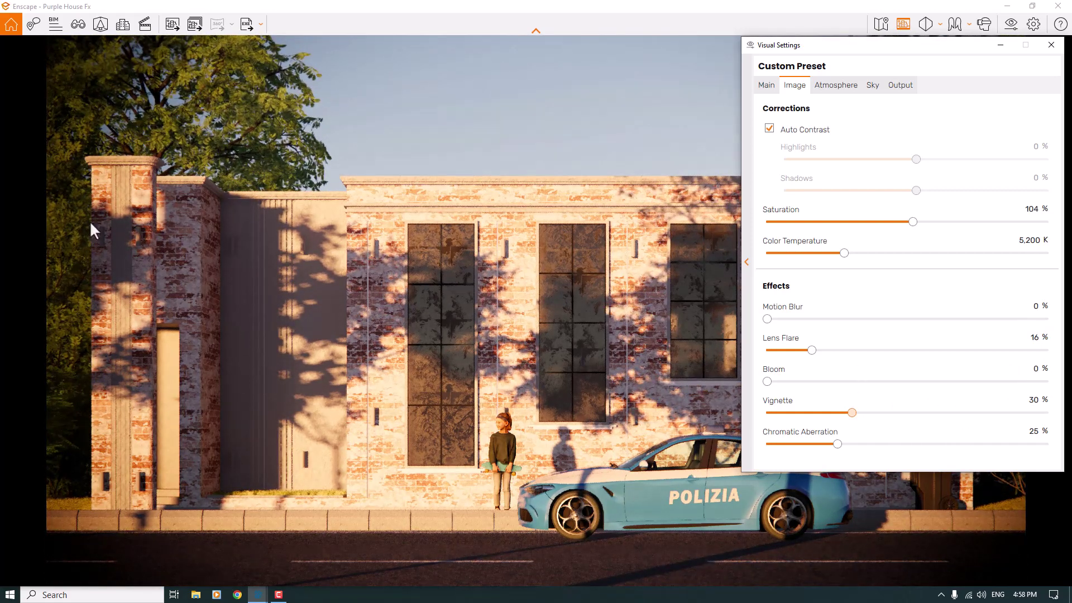
key(Right)
key(Right)
key(Right)
key(Right)
key(Right)
key(Right)
key(Right)
key(Right)
key(Right)
key(Right)
key(Right)
key(Right)
key(Right)
key(Right)
key(Right)
key(Right)
key(Right)
key(Right)
key(Right)
key(Right)
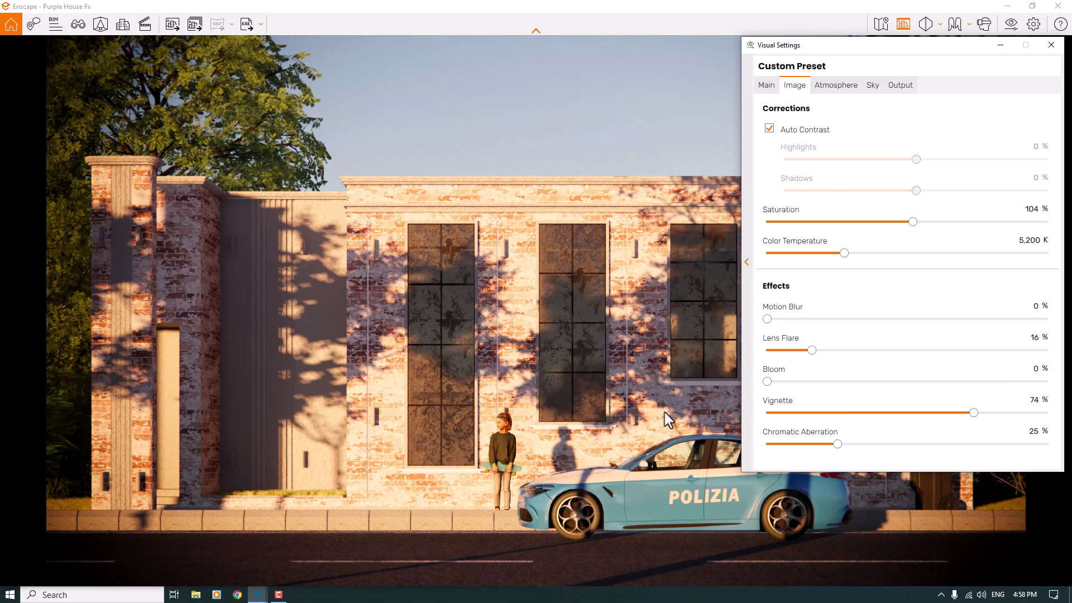
mouse_move(1039, 400)
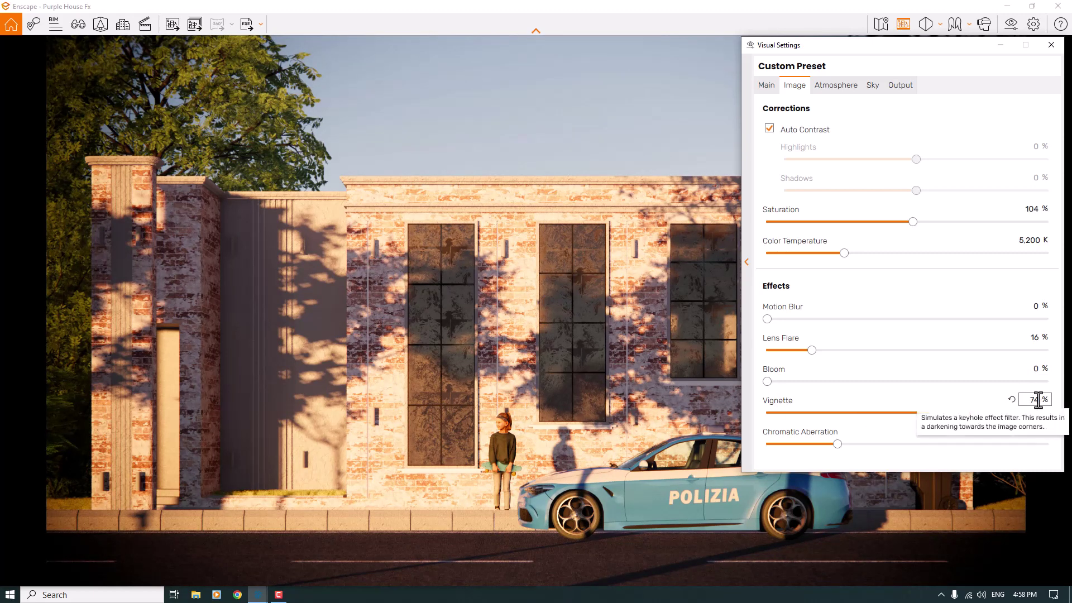
double_click(1038, 399)
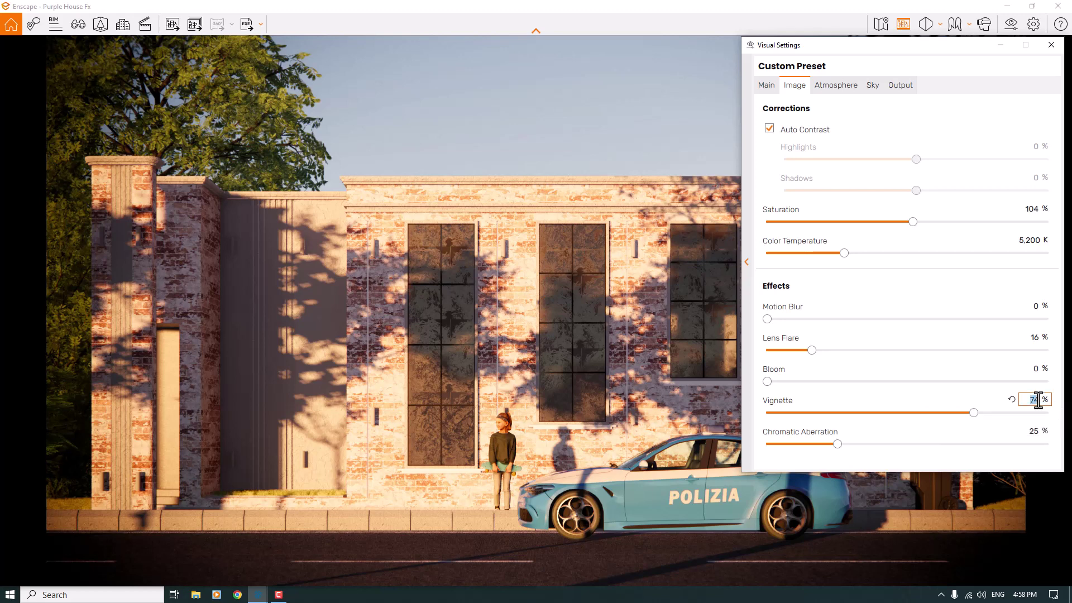
text(36)
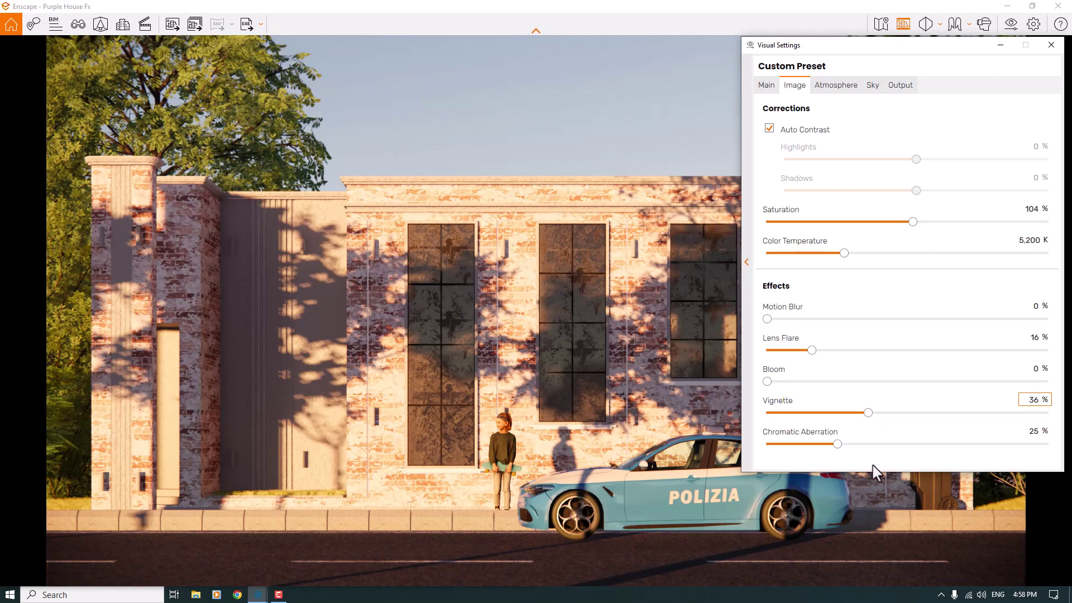
- Examine the brick wall and the trash bin up close without the settings window, and return to view C1
click(1000, 46)
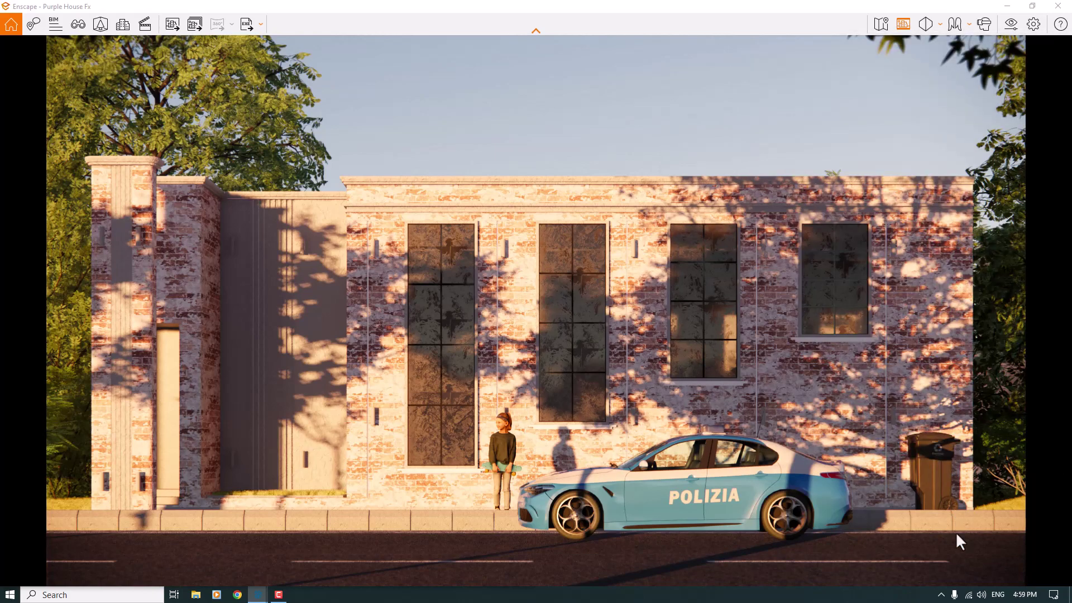
scroll(960, 478, up, 5)
scroll(961, 479, up, 4)
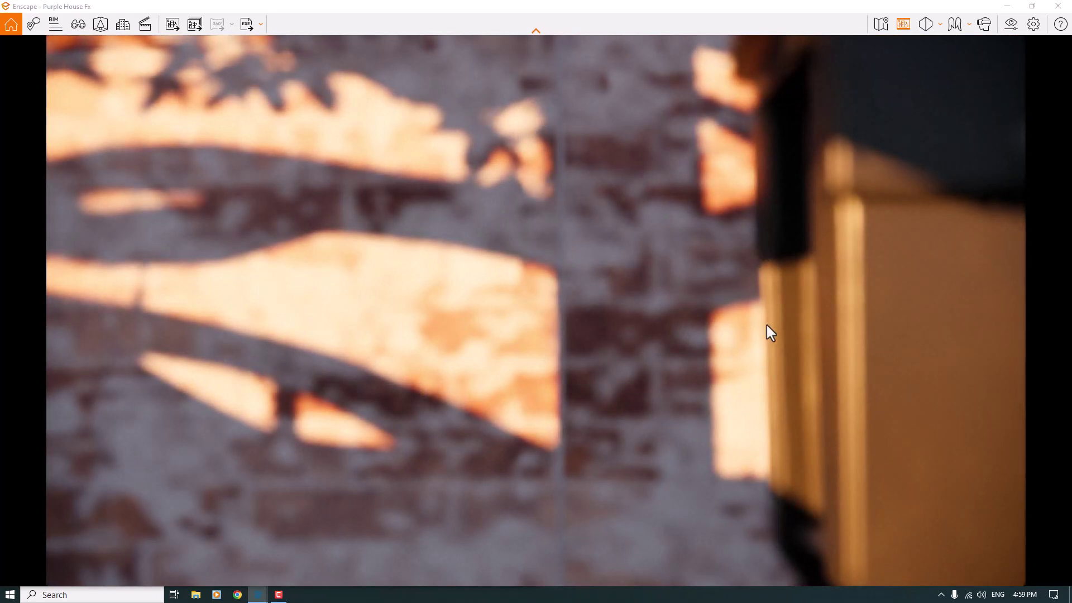
key(v)
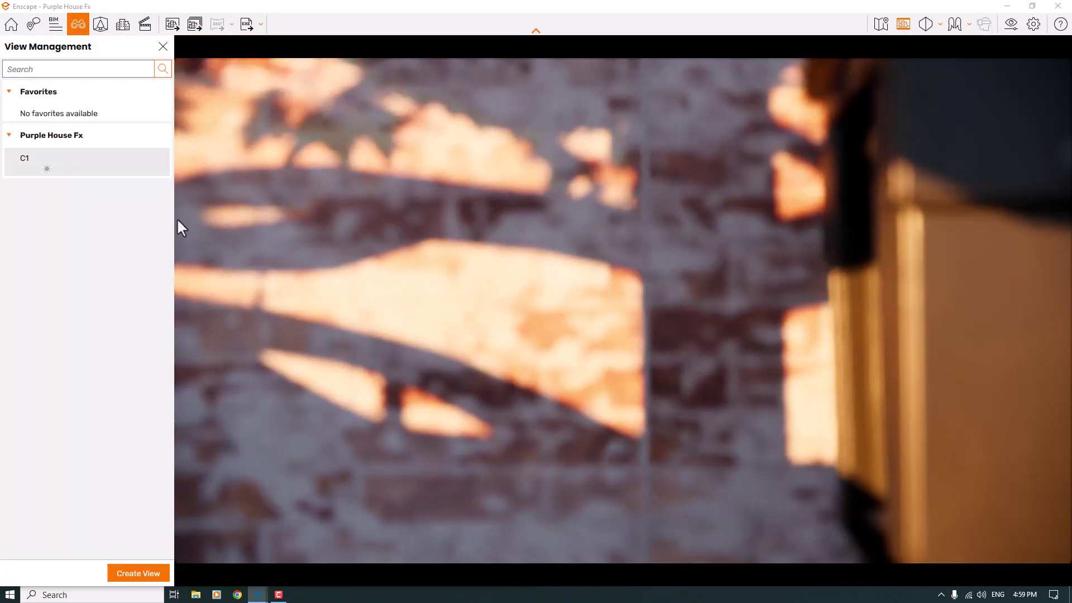
click(28, 160)
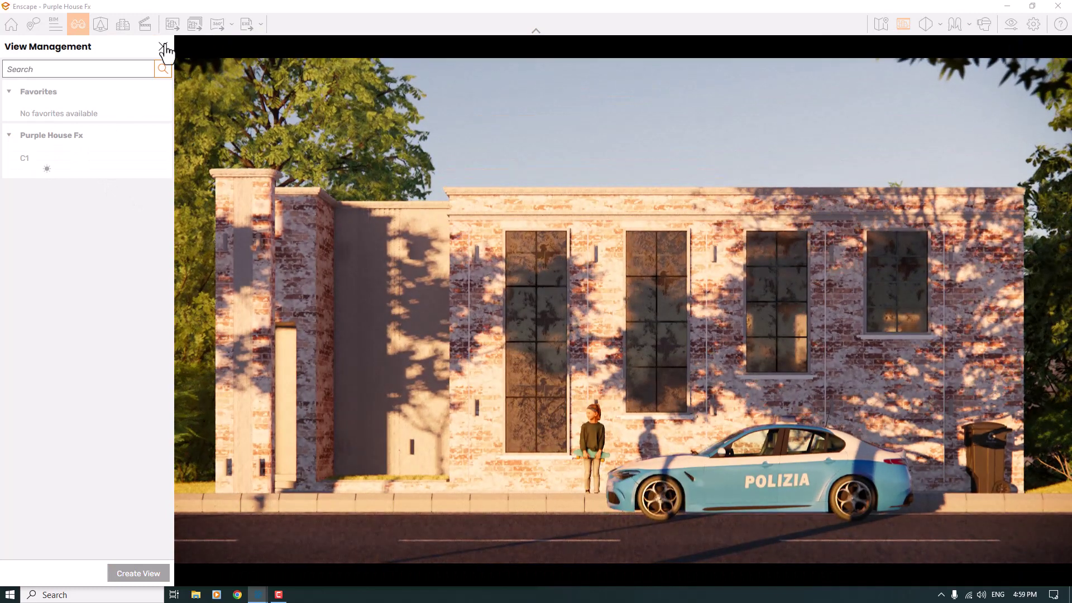
- Reopen the visual settings and set the chromatic aberration effect to 36%
click(1019, 26)
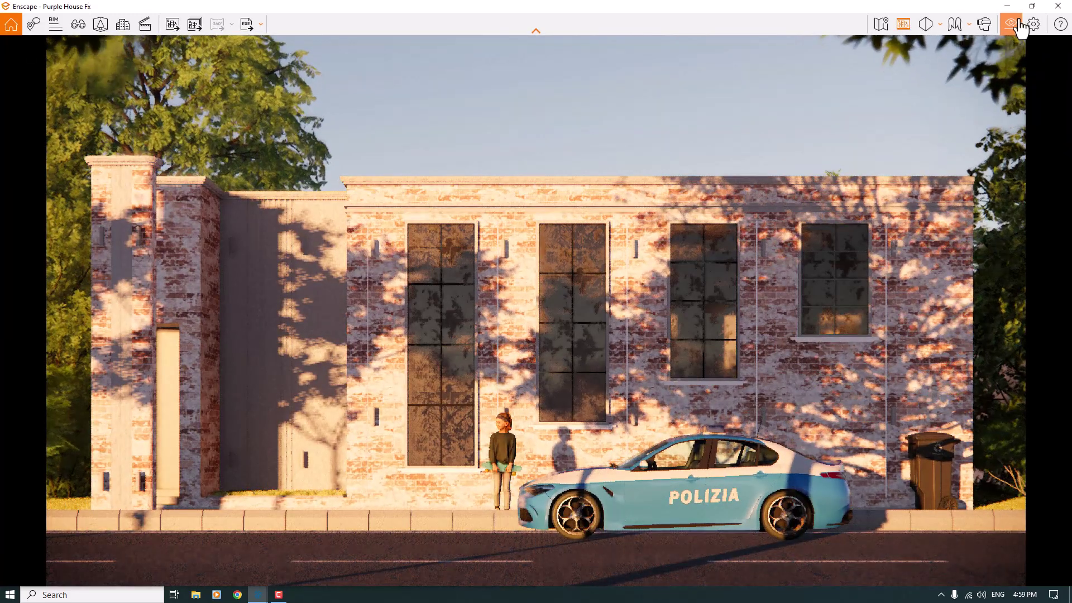
click(1019, 26)
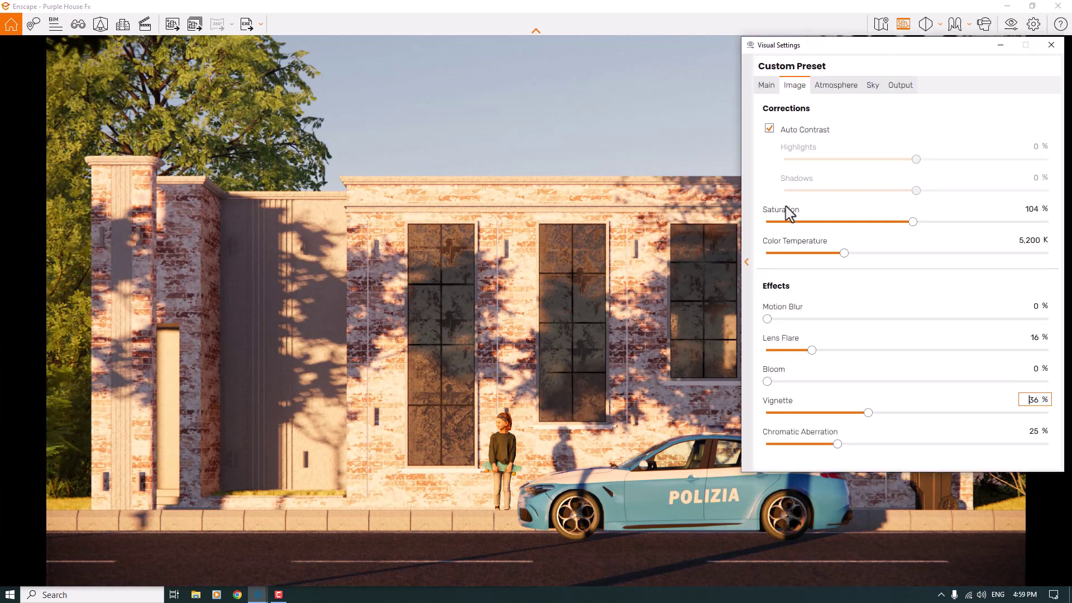
click(1038, 432)
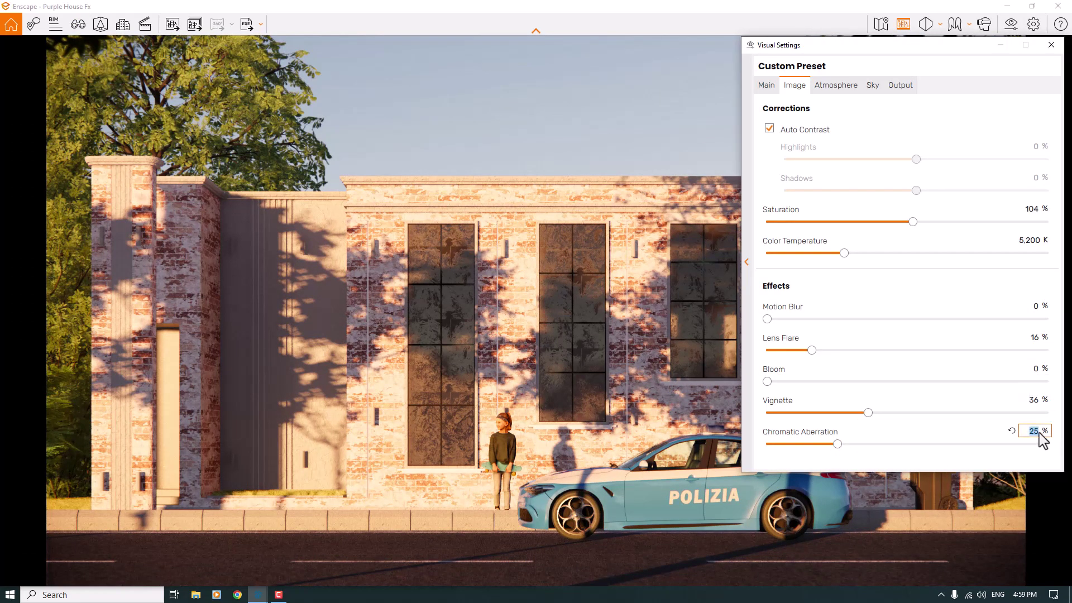
text(36)
- In the atmosphere settings, test different fog heights and intensities, and turn the fog off with an intensity of 0%
click(830, 86)
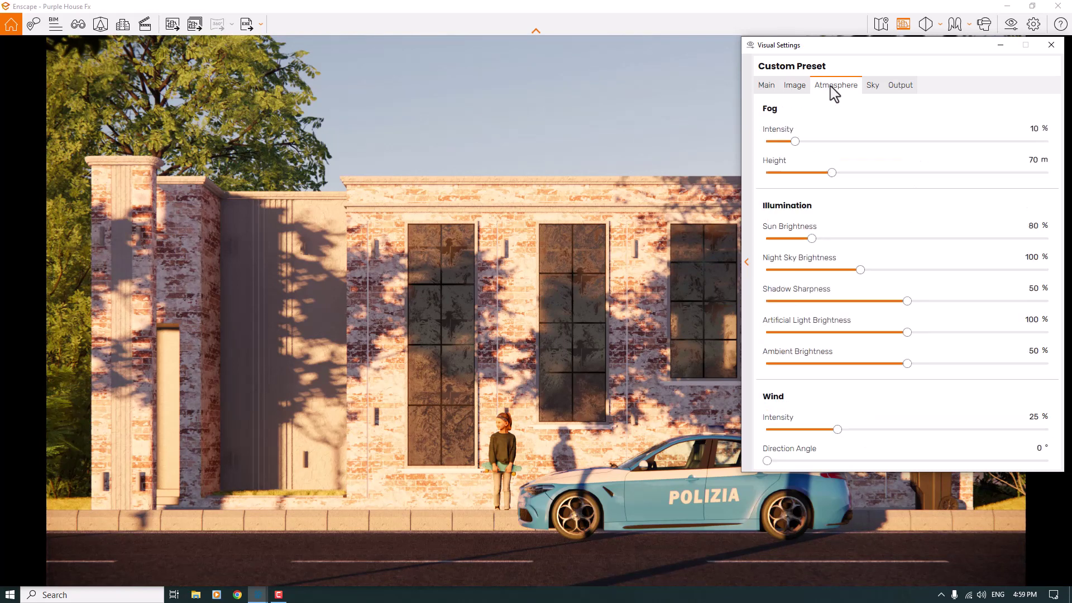
drag(865, 48, 748, 35)
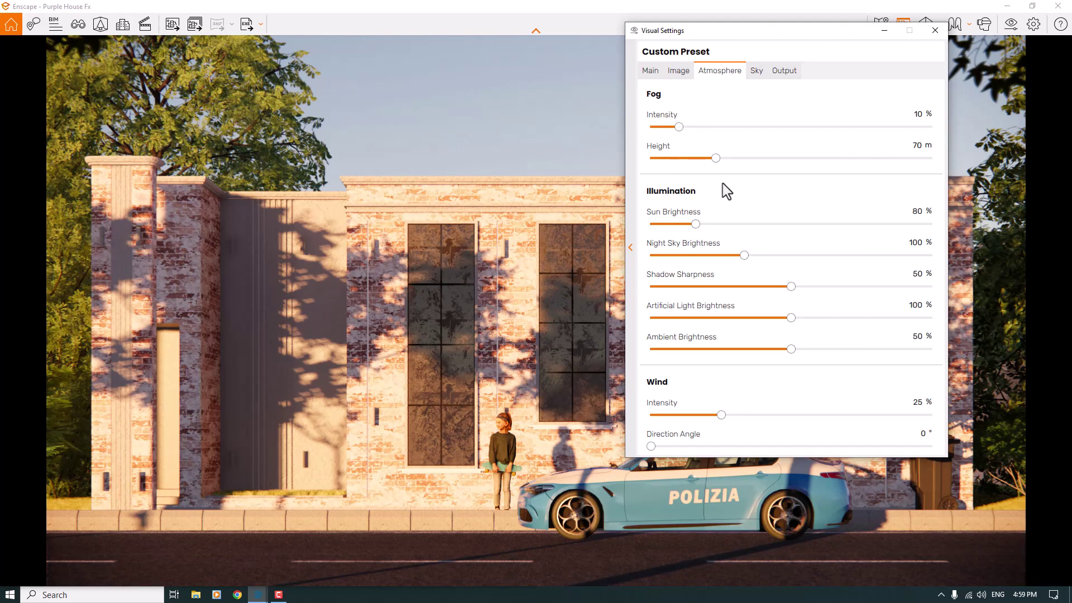
drag(714, 160, 683, 161)
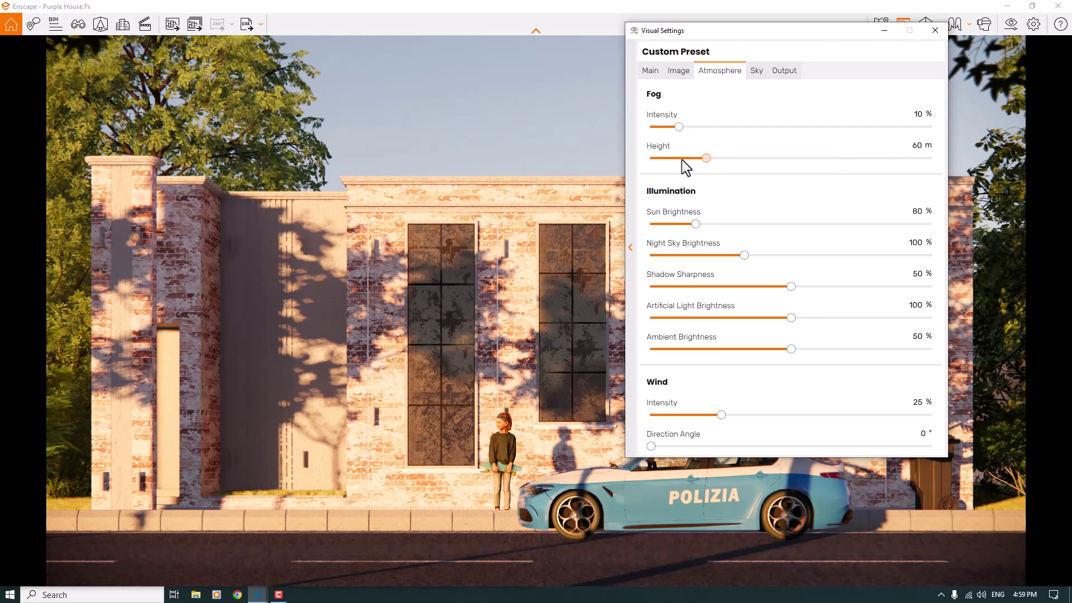
drag(558, 161, 944, 153)
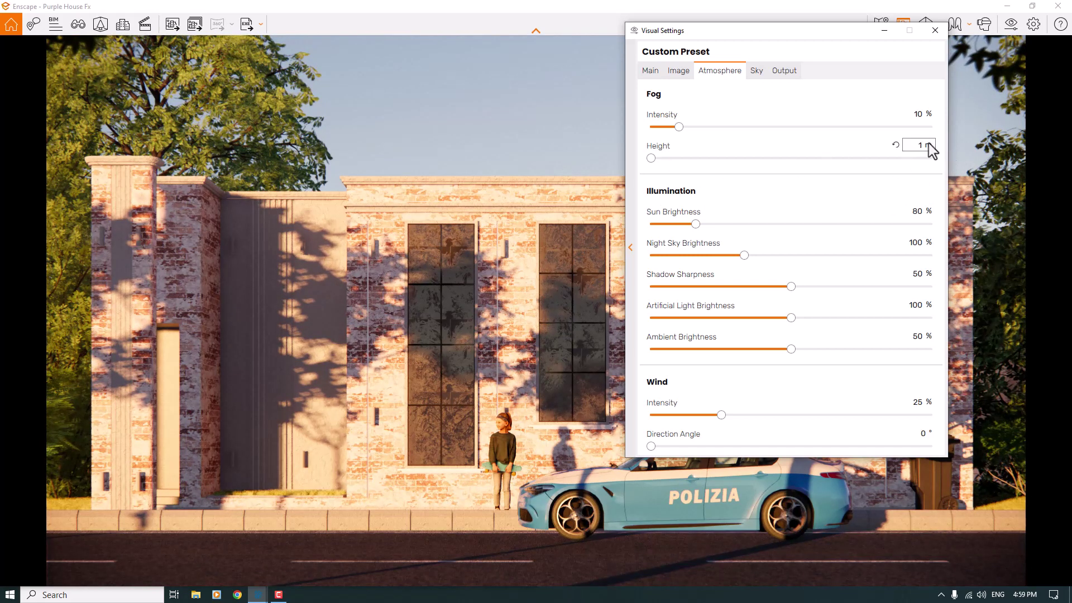
double_click(924, 146)
text(2)
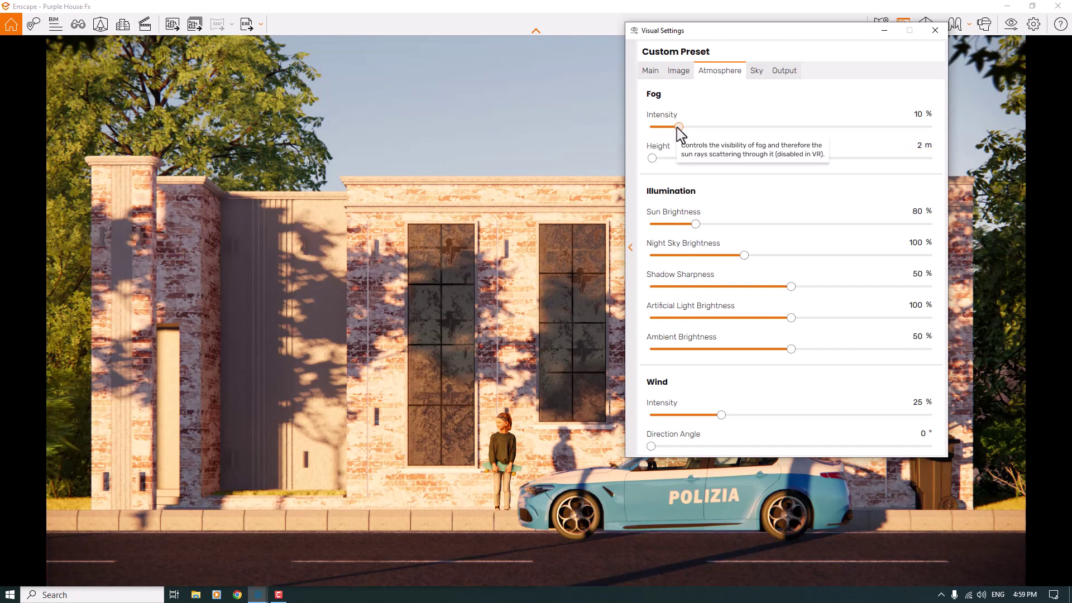
drag(678, 128, 691, 128)
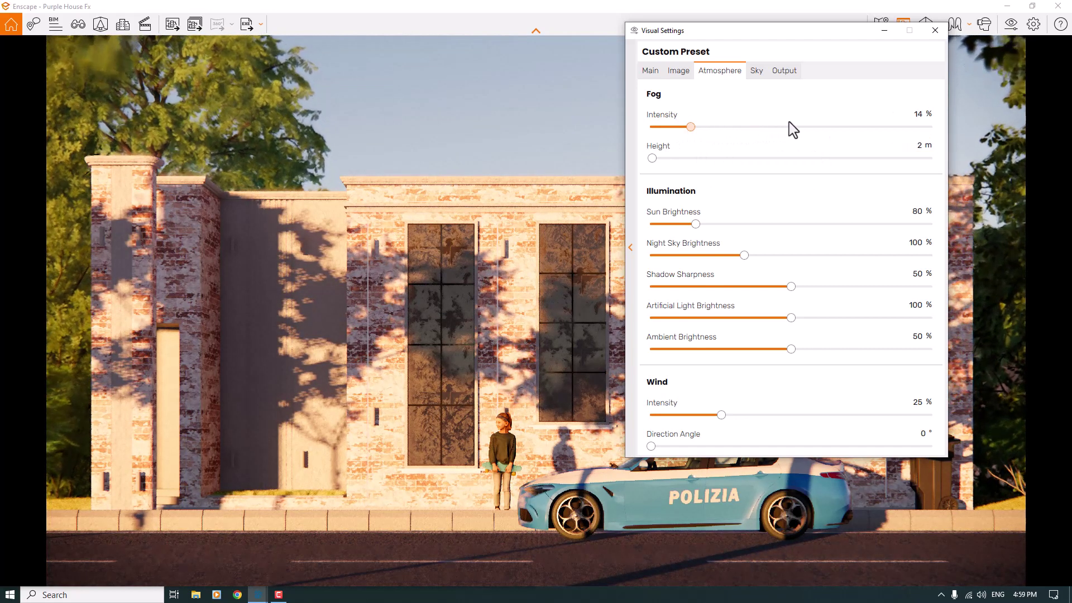
click(829, 126)
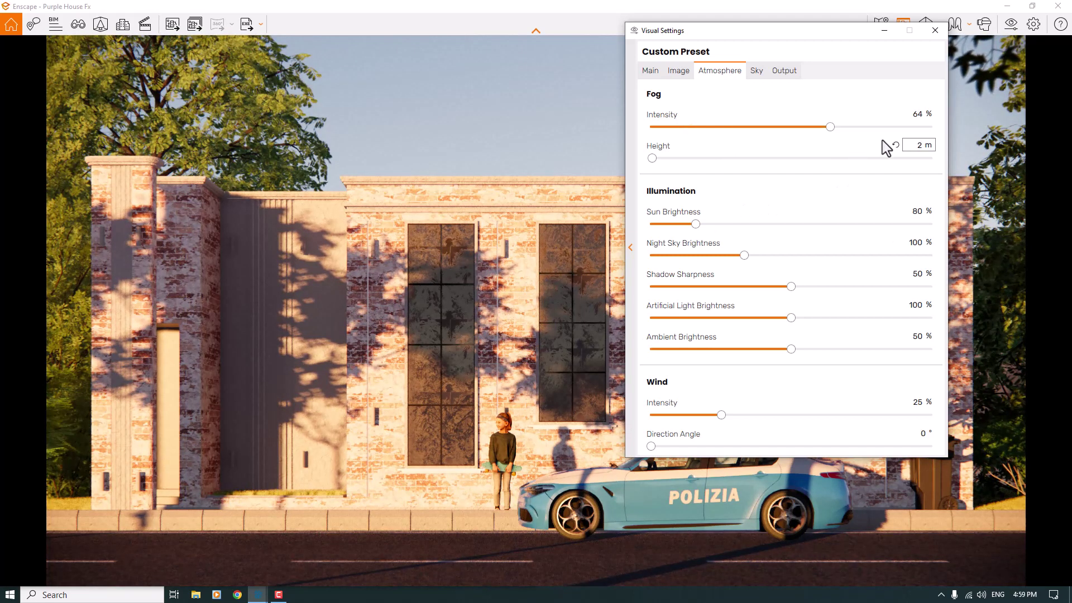
double_click(918, 115)
text(0)
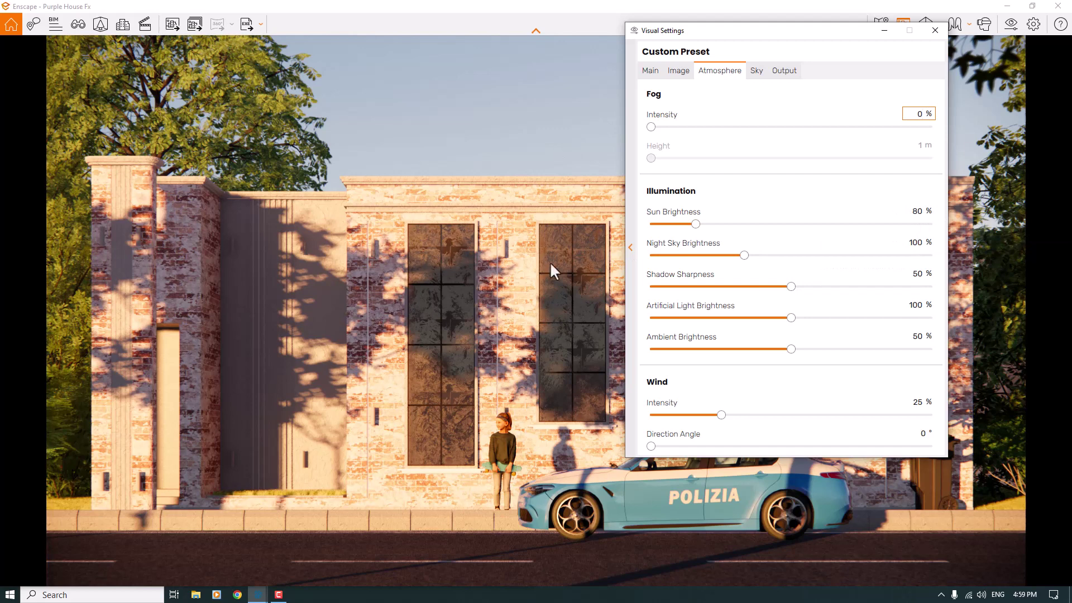
- Test a weak sun brightness of 15%, and set the sun brightness to 36%
click(696, 224)
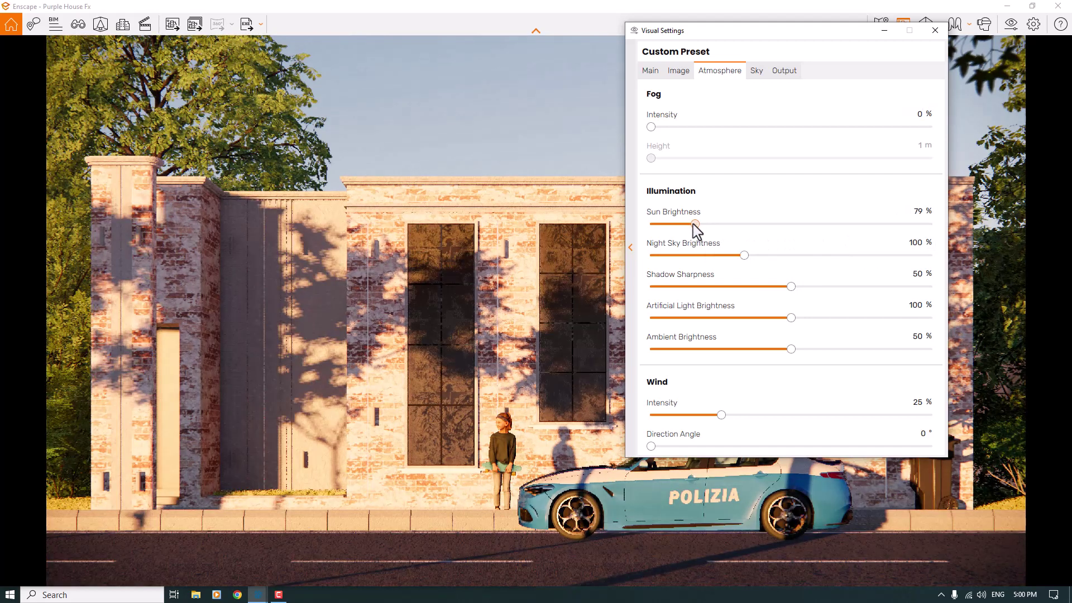
click(661, 224)
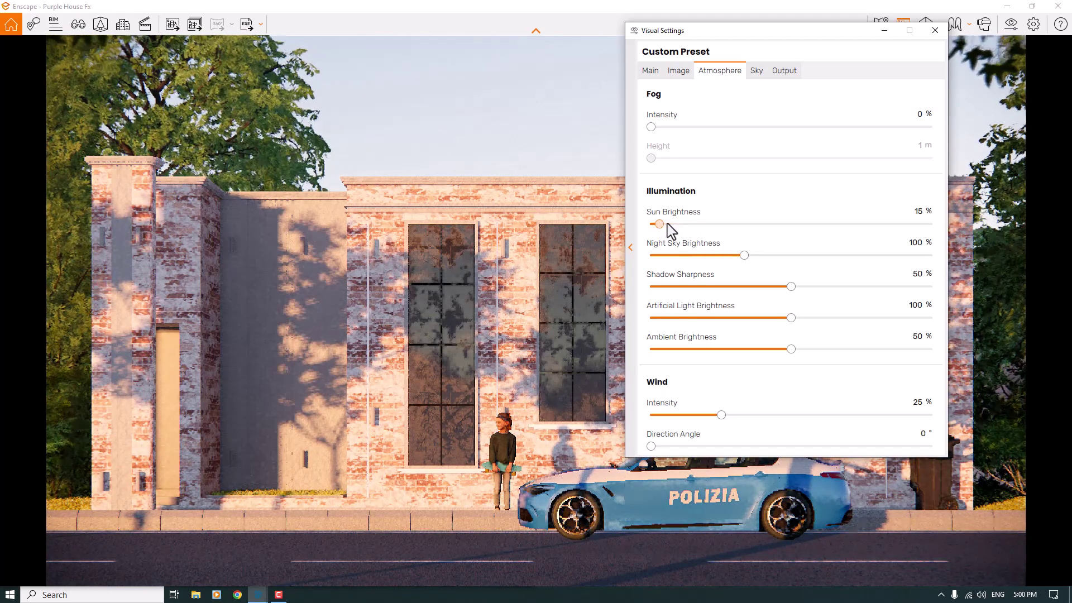
click(669, 224)
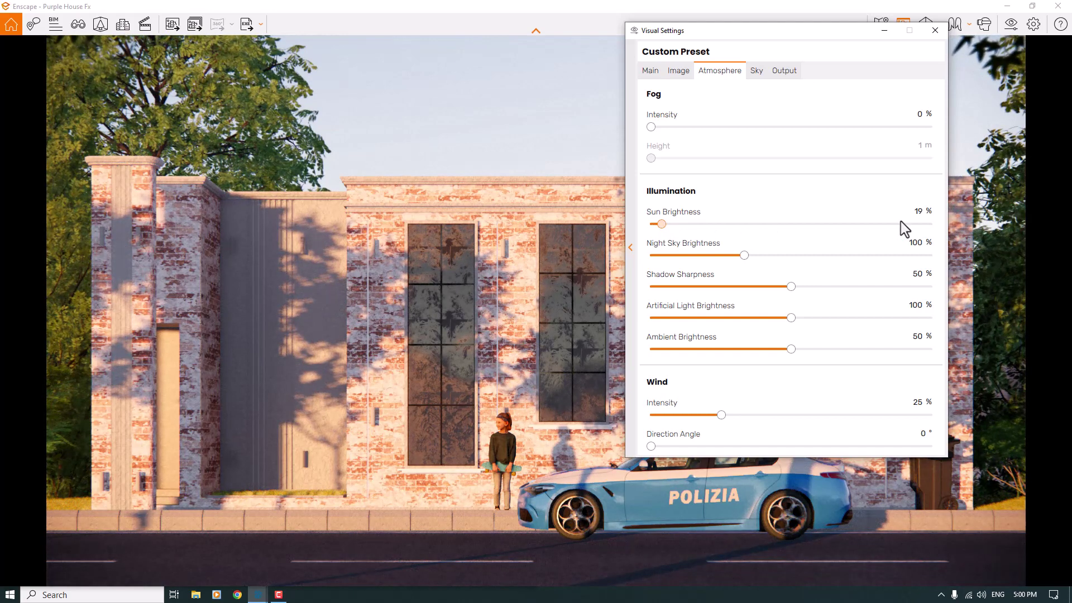
double_click(920, 214)
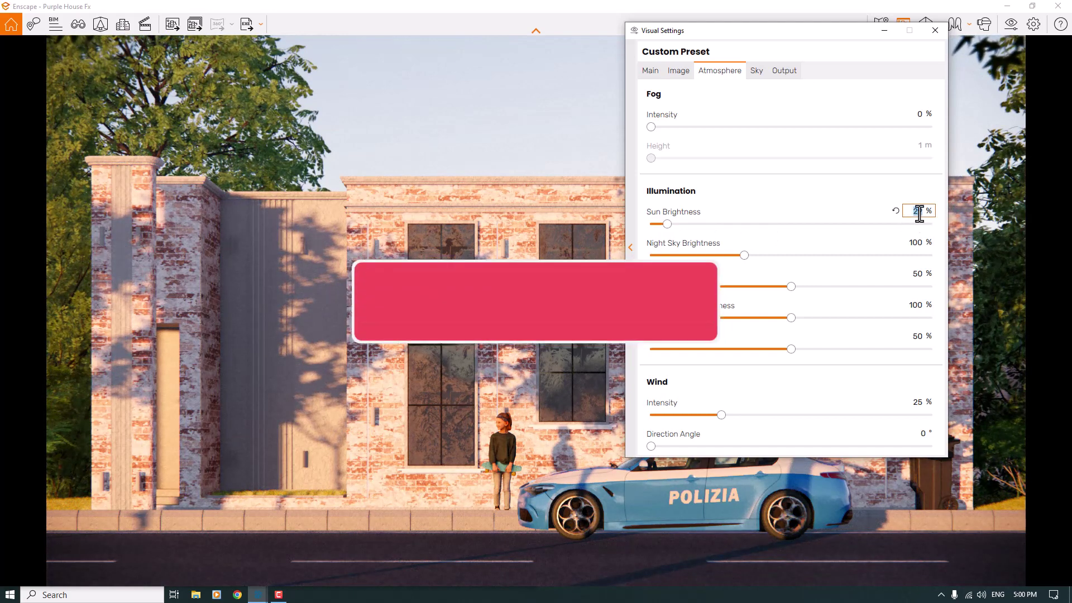
text(30)
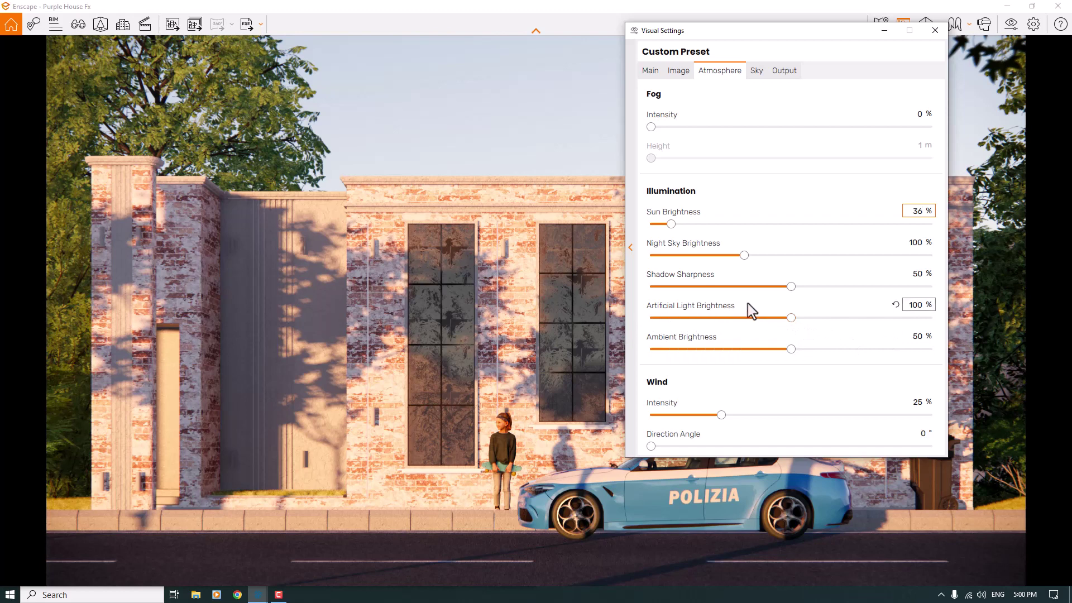
- Compare shadow sharpness values of 92% and 34% on the facade, and set the shadow sharpness to 64%
click(793, 286)
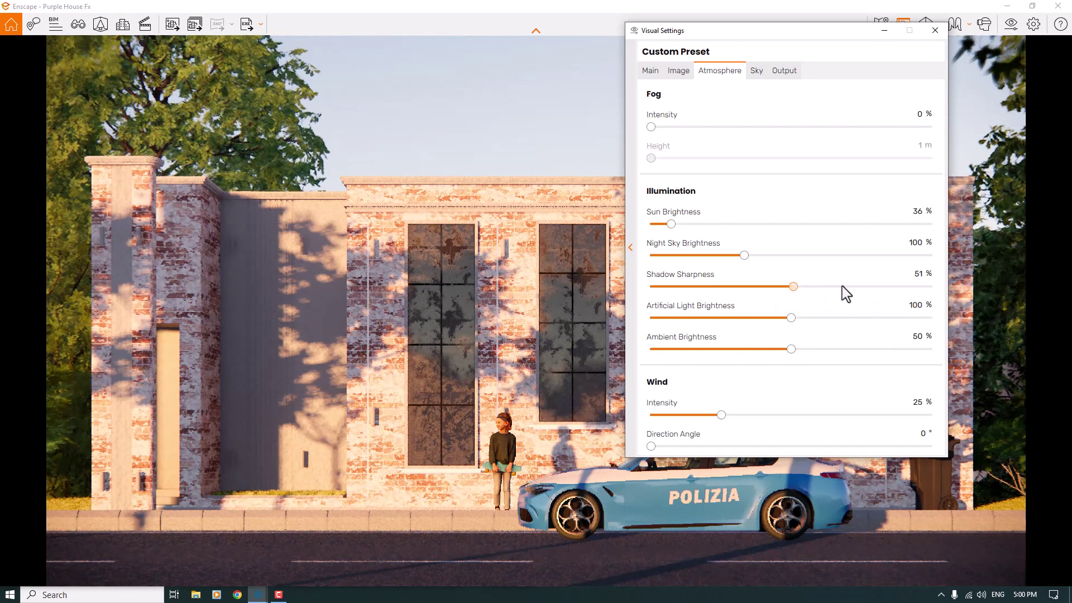
click(889, 284)
double_click(919, 274)
text(9)
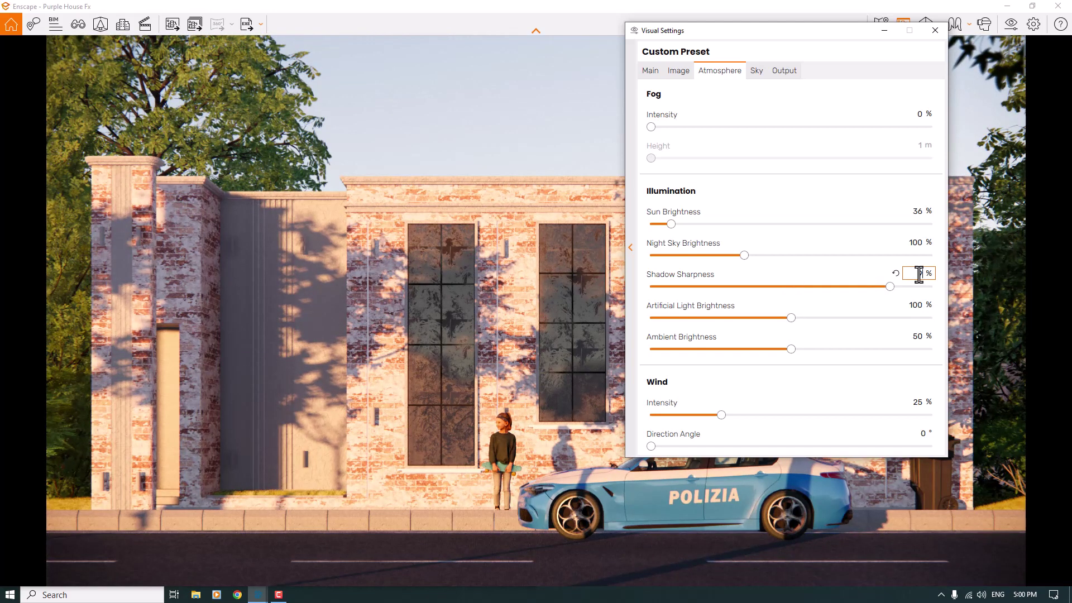
text(92)
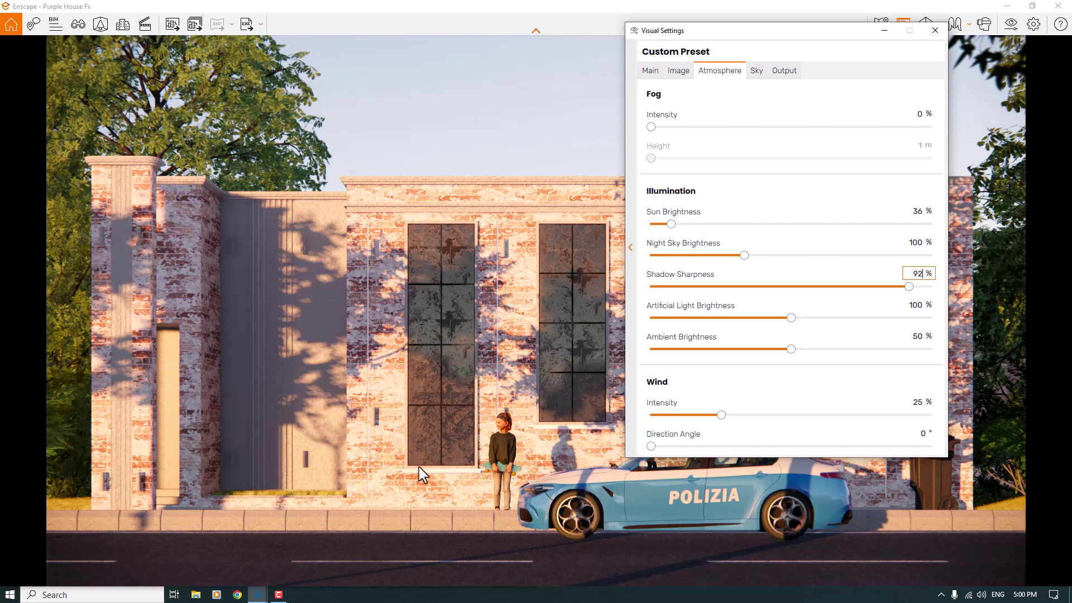
double_click(916, 274)
text(34)
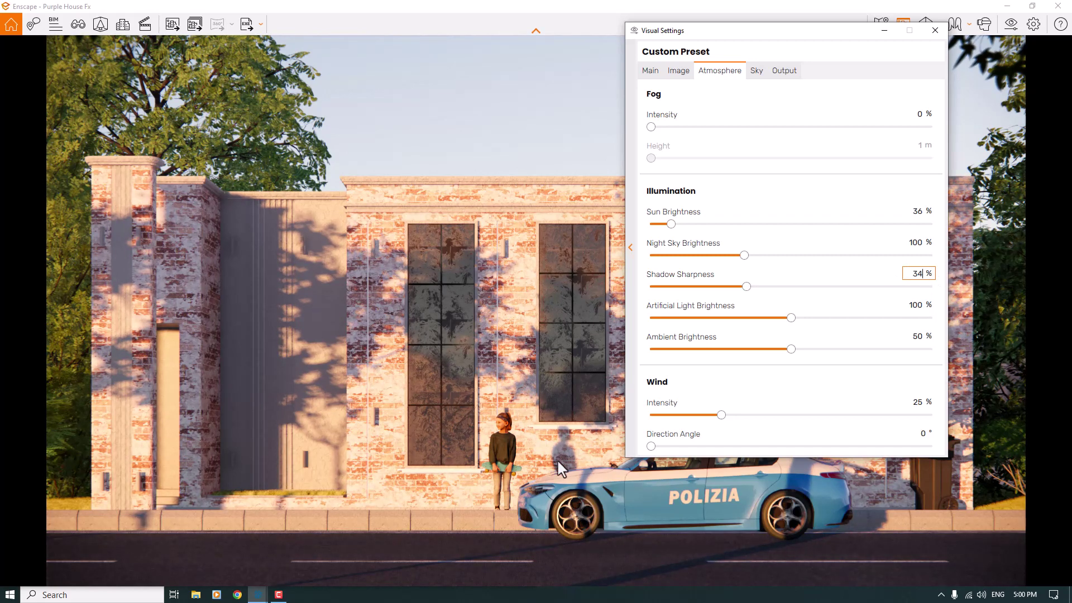
double_click(917, 279)
text(64)
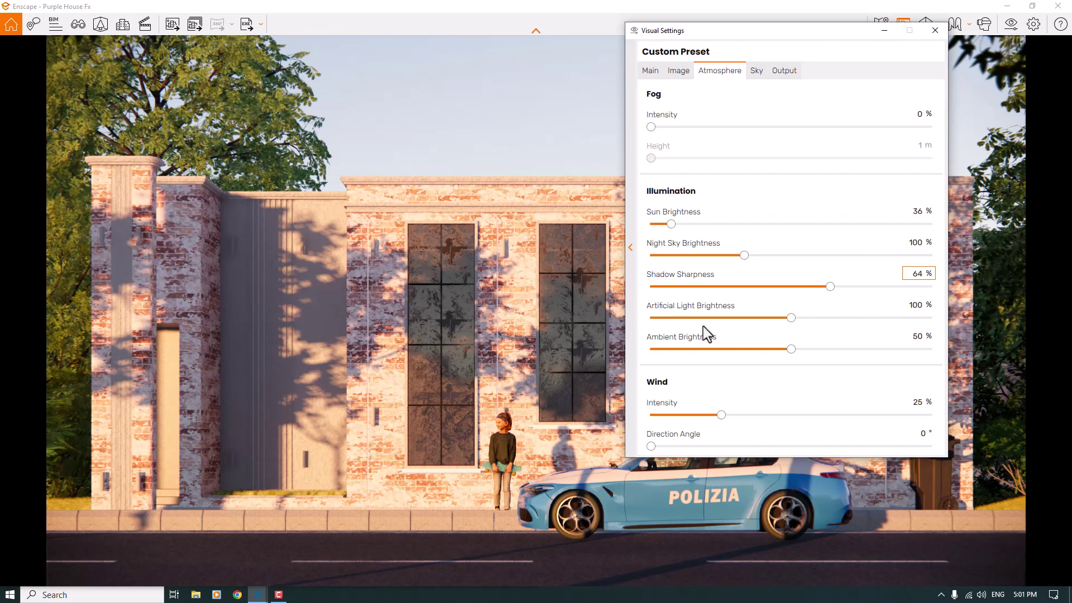
- Set the wind intensity to 0%
double_click(917, 407)
text(0)
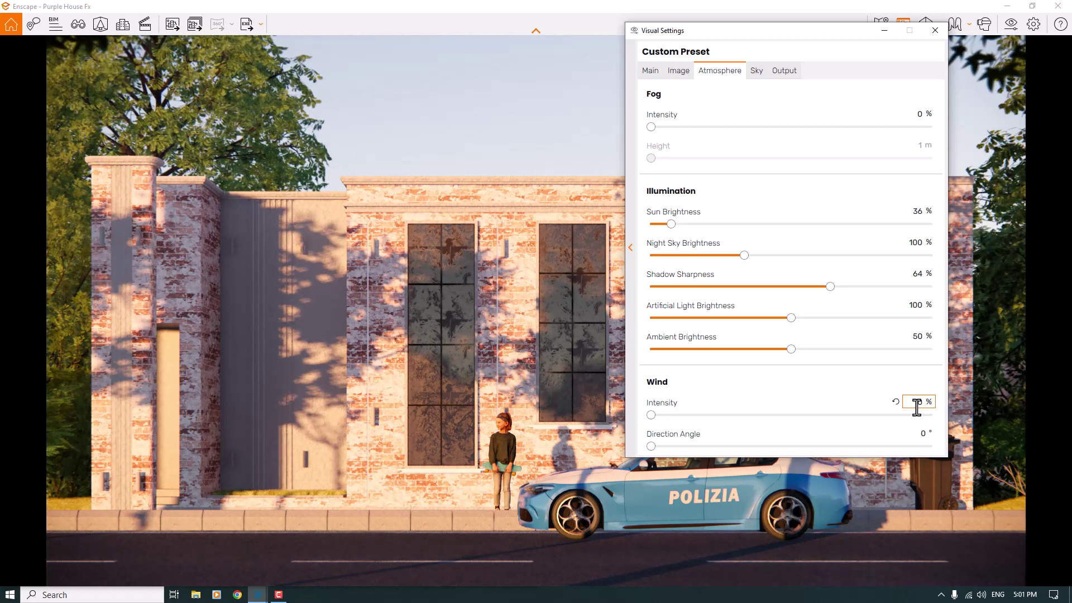
- Set the ambient brightness to 58%
double_click(919, 341)
text(58)
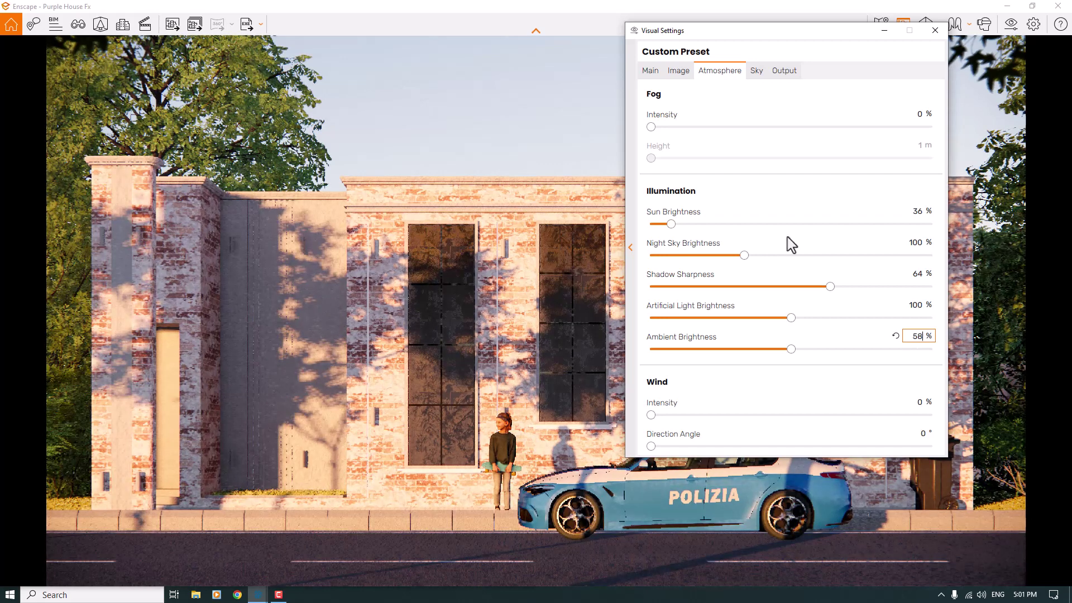
key(Return)
- Review the sky and output settings, and close the visual settings
click(757, 71)
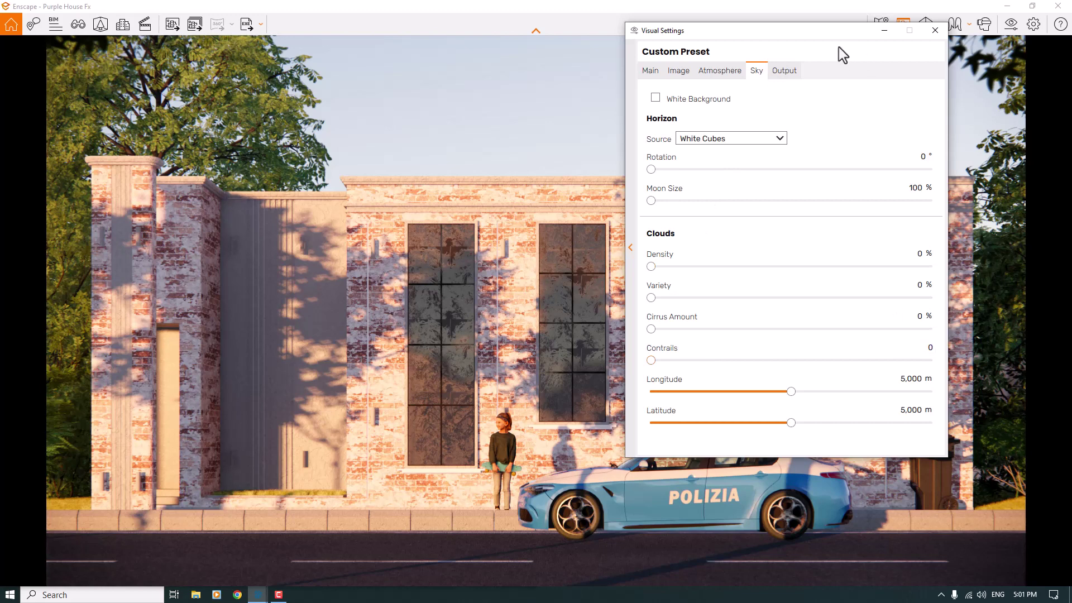
click(793, 66)
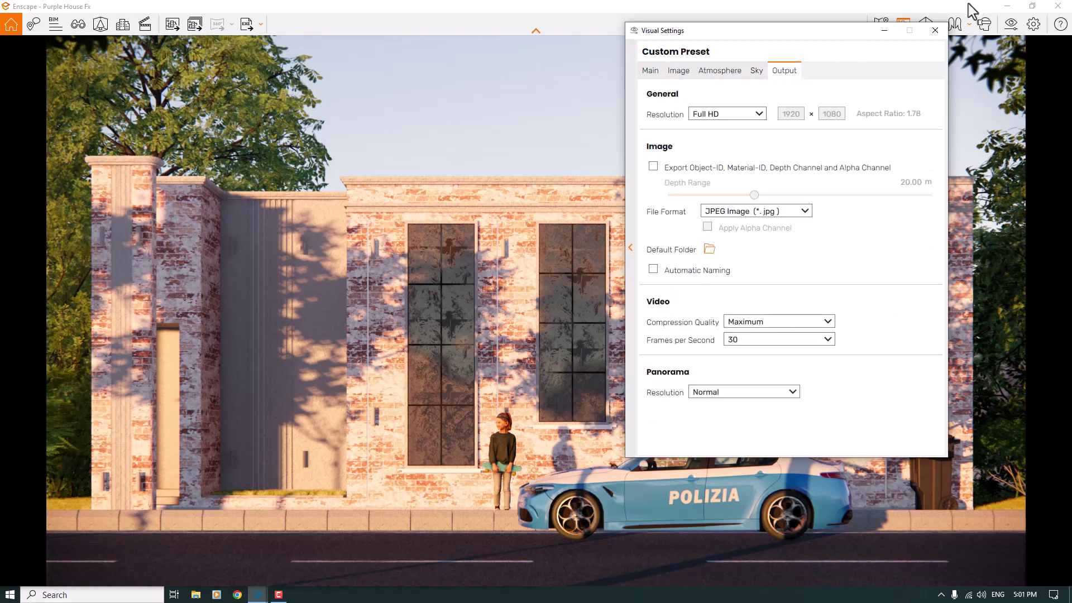
click(935, 30)
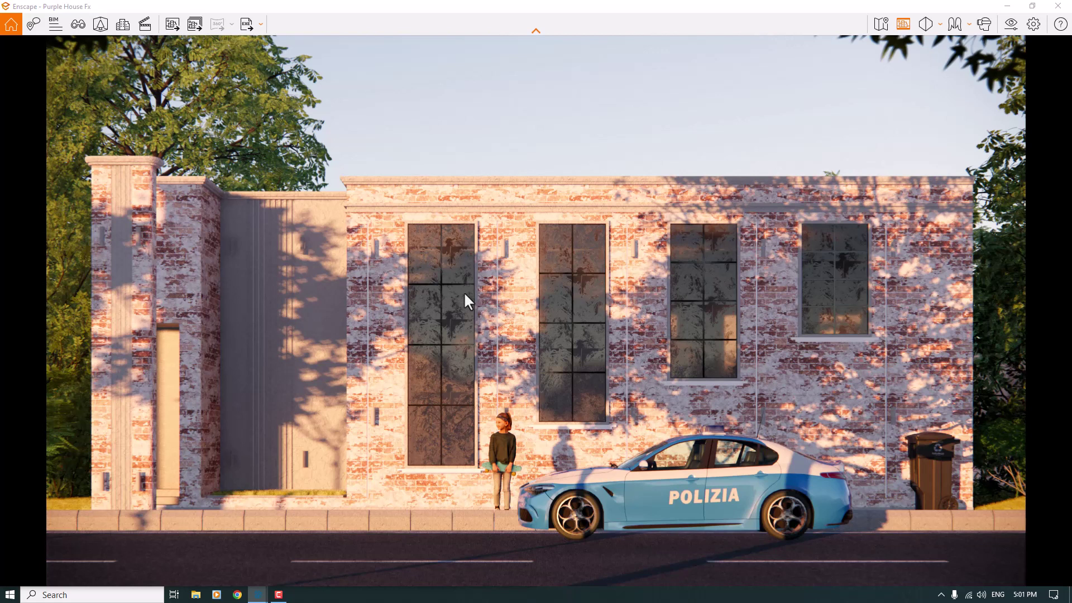
- Switch to the SketchUp model and scale the standing figure on the sidewalk down uniformly by about 0.9
double_click(616, 4)
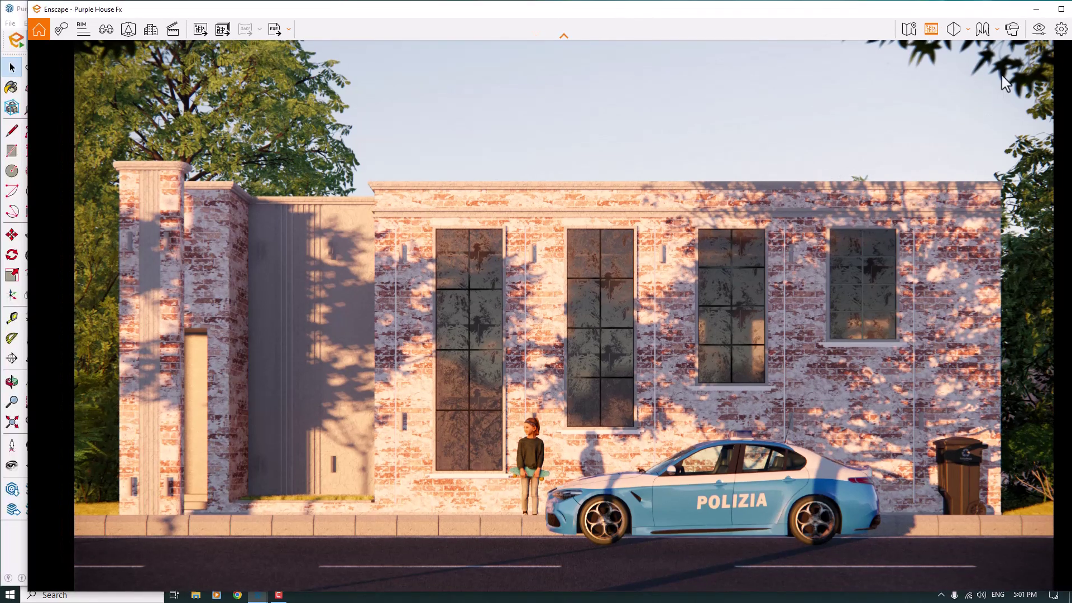
scroll(306, 385, up, 3)
mouse_move(306, 385)
middle_down()
mouse_move(341, 277)
mouse_move(446, 301)
middle_up()
scroll(329, 385, up, 4)
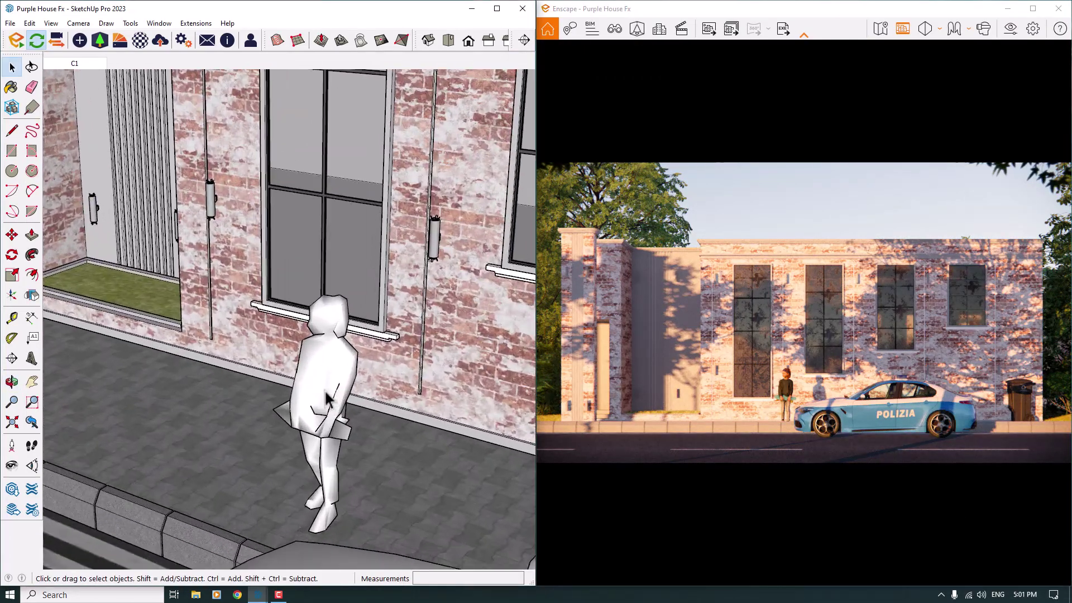
click(328, 399)
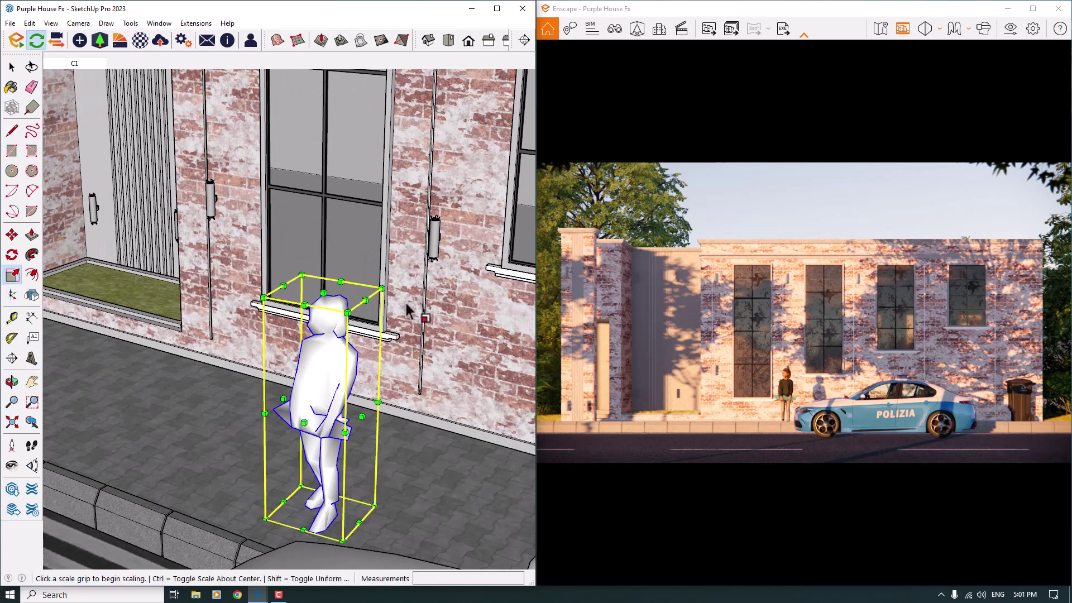
click(12, 274)
click(380, 292)
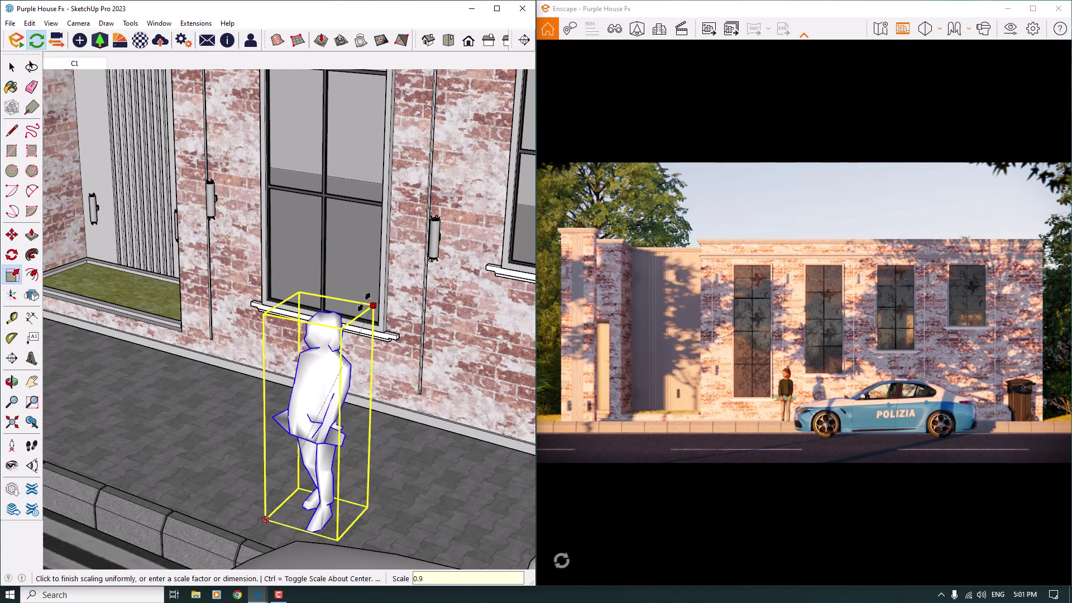
click(368, 298)
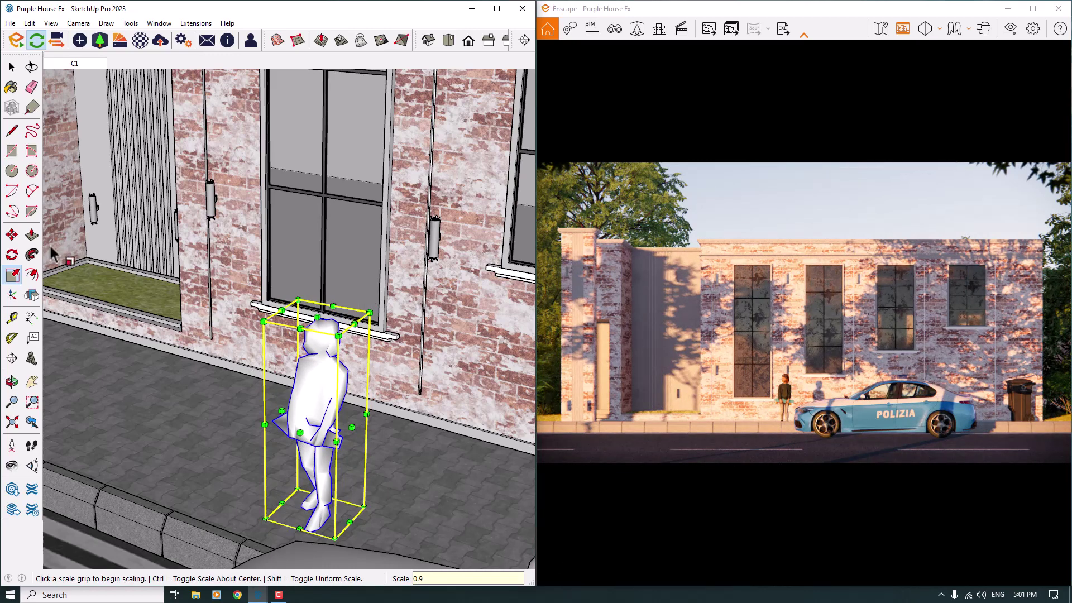
- Try moving the standing figure along the sidewalk to behind the front of the police car
click(12, 235)
scroll(256, 244, down, 2)
mouse_move(257, 244)
middle_down()
mouse_move(438, 318)
mouse_move(400, 242)
mouse_move(249, 282)
mouse_move(241, 356)
mouse_move(438, 441)
mouse_move(271, 488)
middle_up()
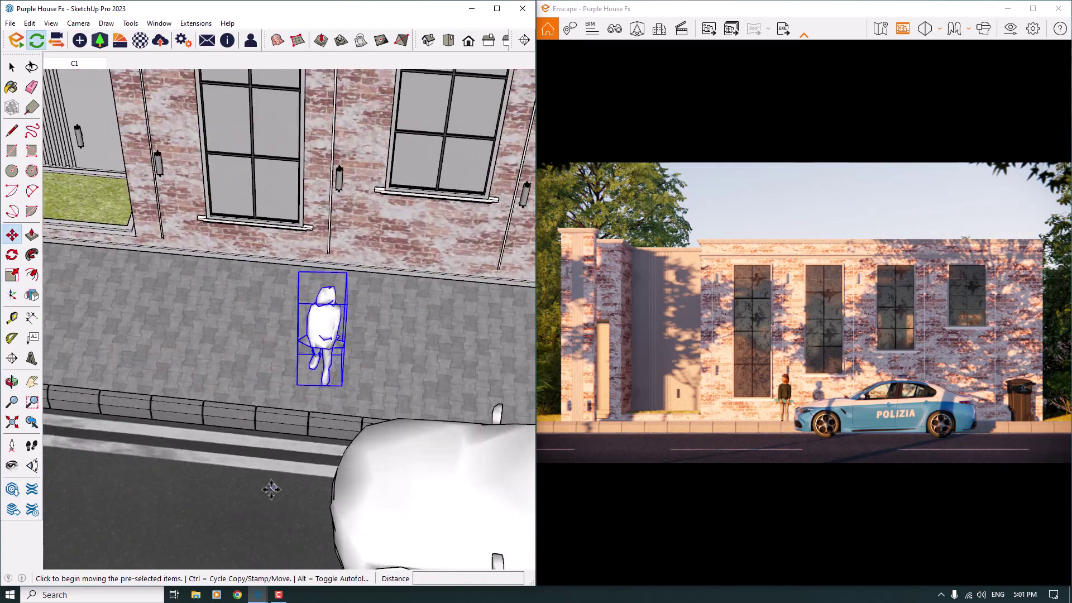
click(142, 501)
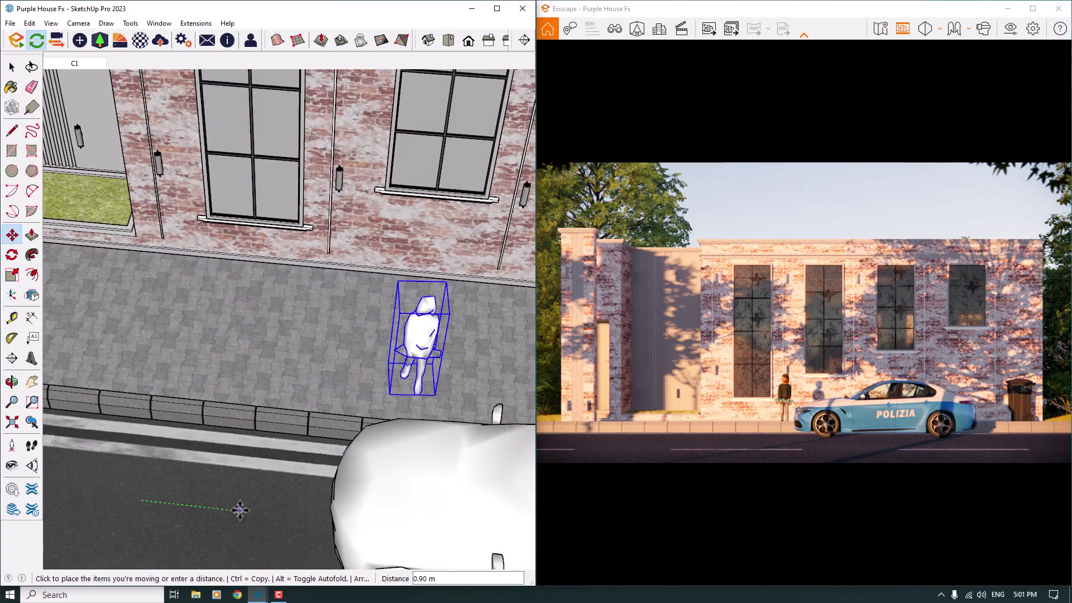
click(240, 510)
click(212, 508)
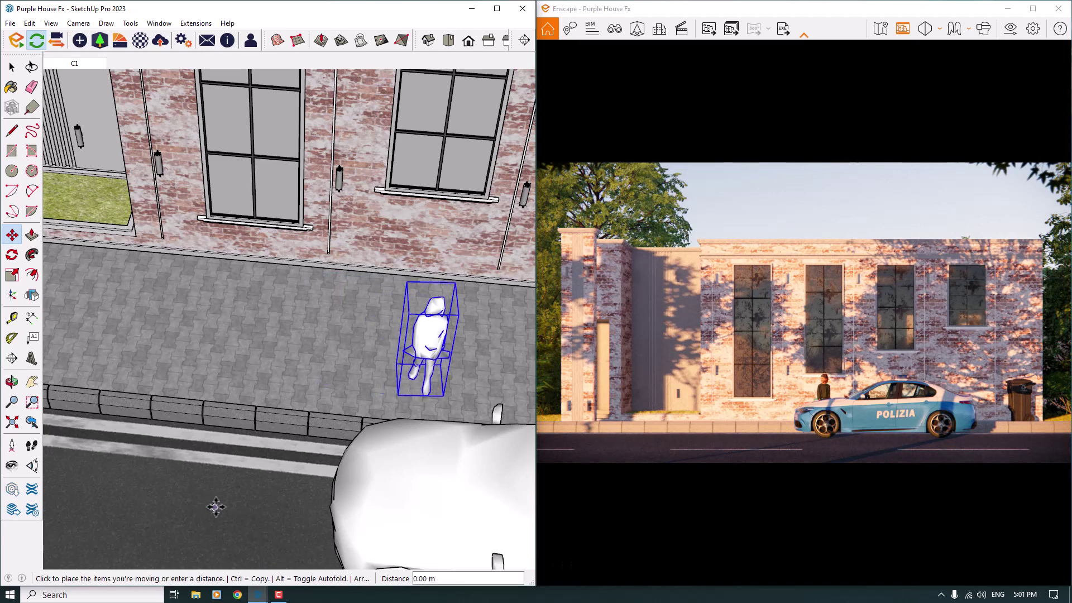
click(226, 507)
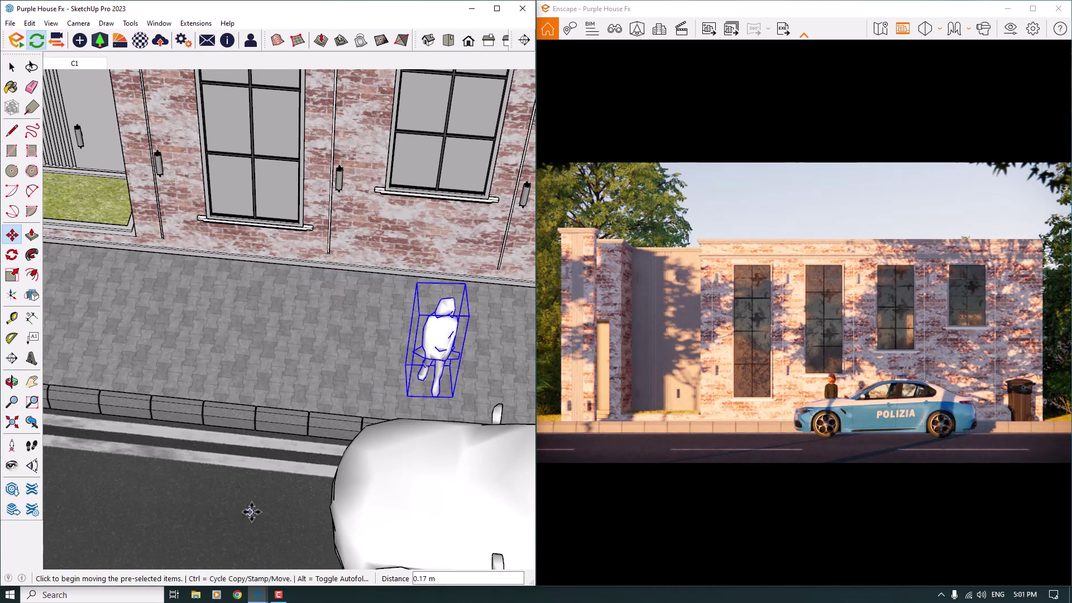
- Move the figure back along the sidewalk, away from the car, until it stands in front of the tallest window, and clear the selection
click(268, 514)
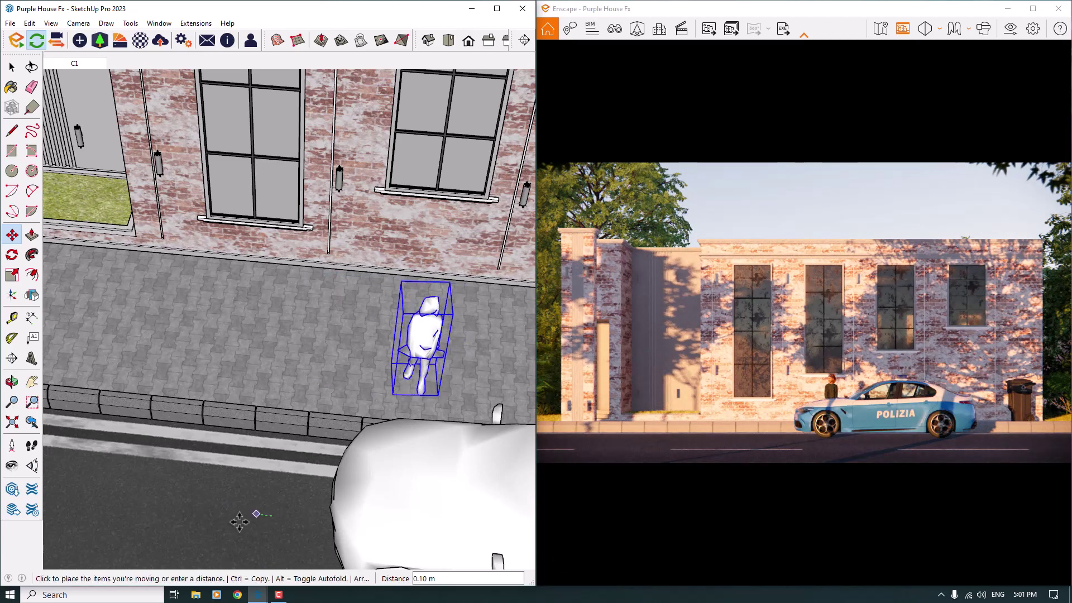
click(87, 489)
click(120, 493)
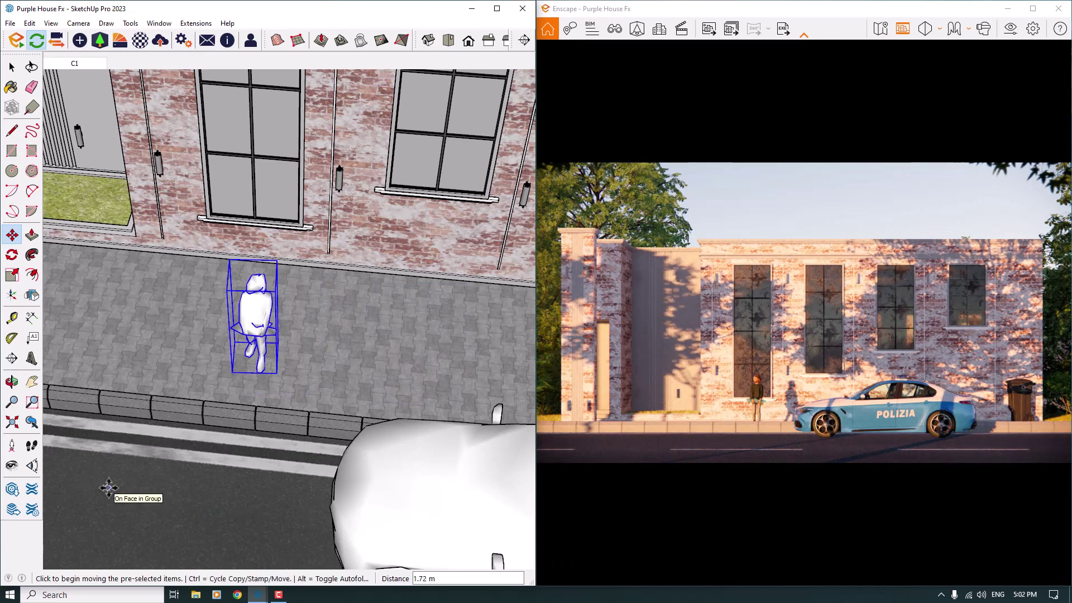
click(96, 489)
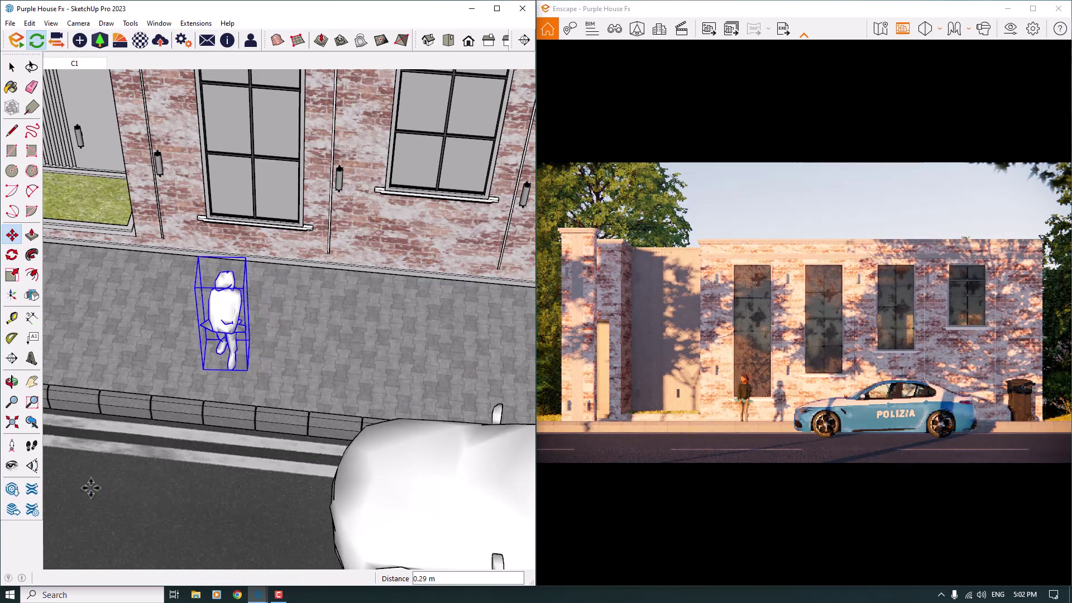
click(98, 488)
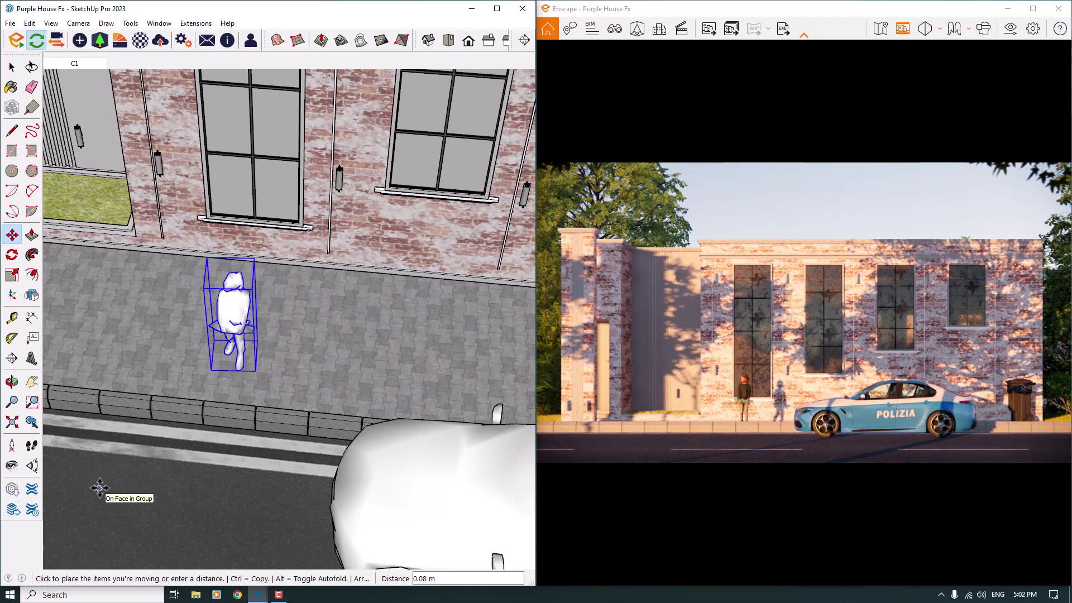
click(100, 488)
key(space)
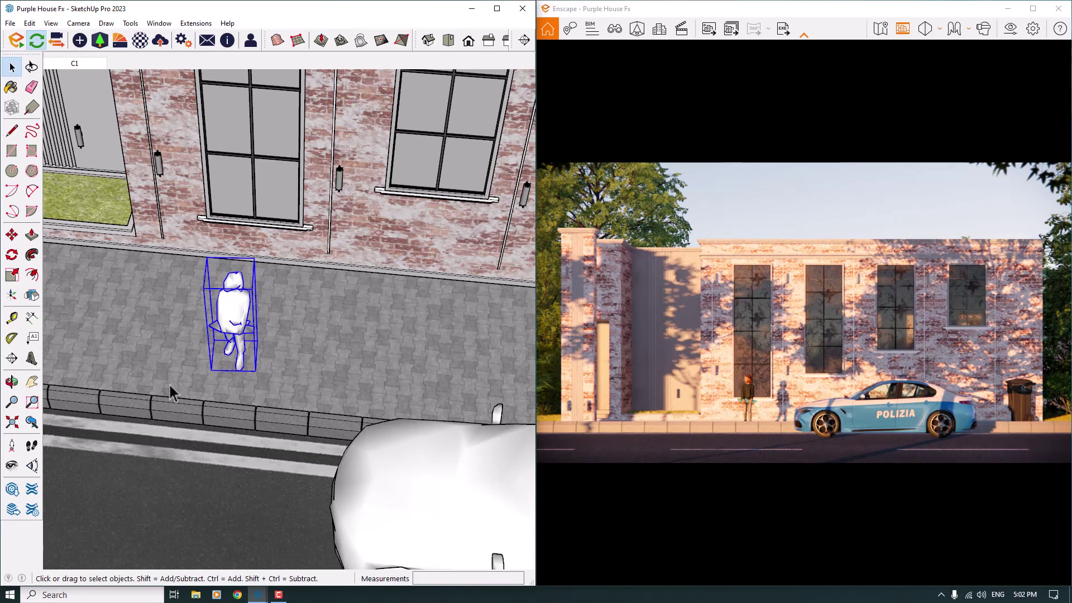
key(ctrl+t)
- In the full-size Enscape view, try the High rendering quality and return it to Medium
click(1033, 9)
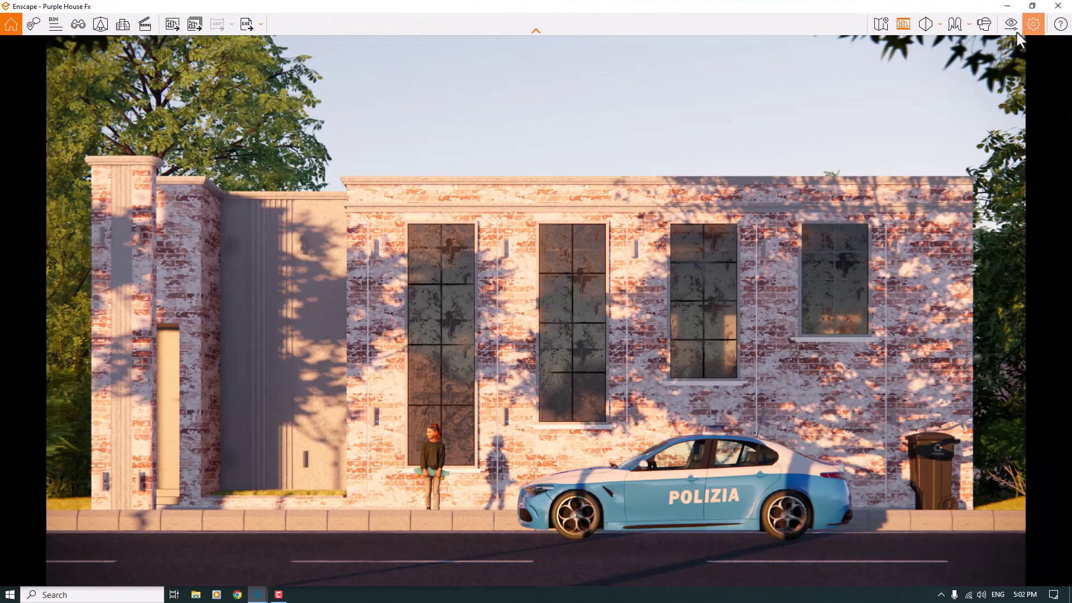
click(1008, 26)
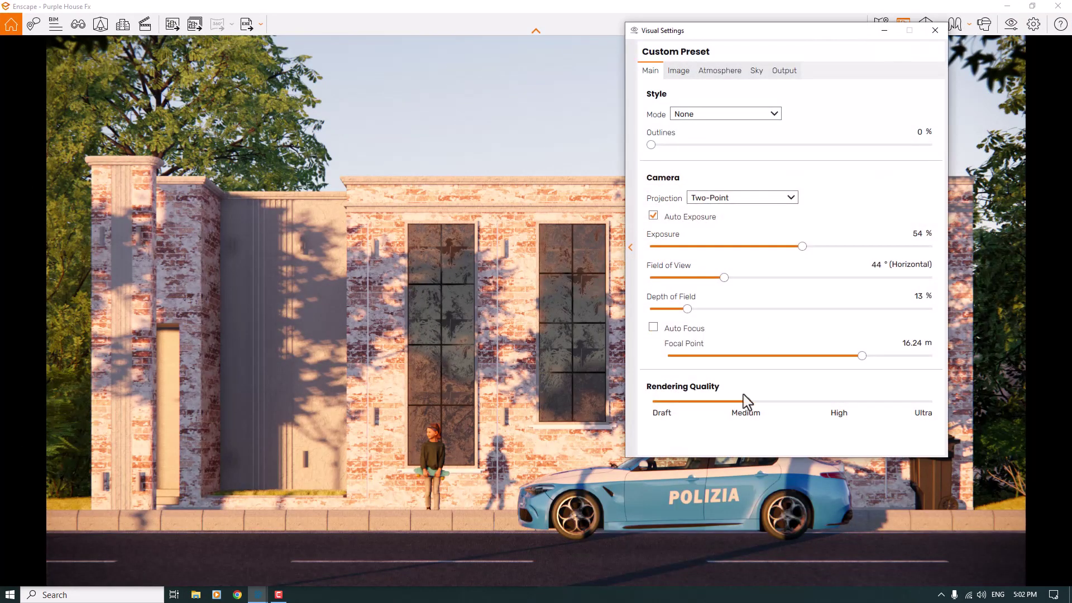
drag(747, 402, 839, 402)
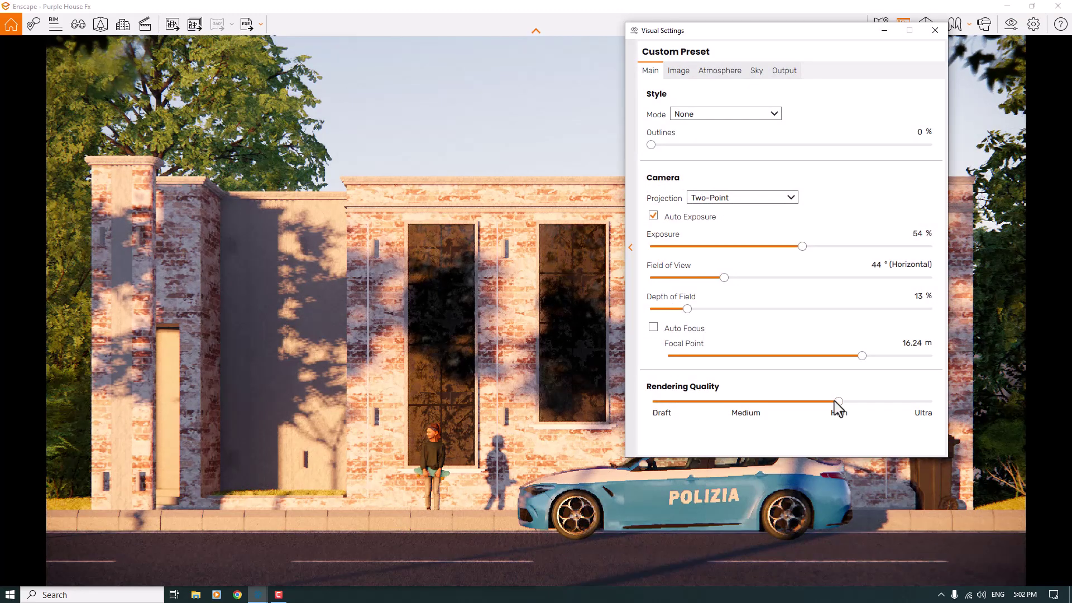
drag(837, 402, 756, 412)
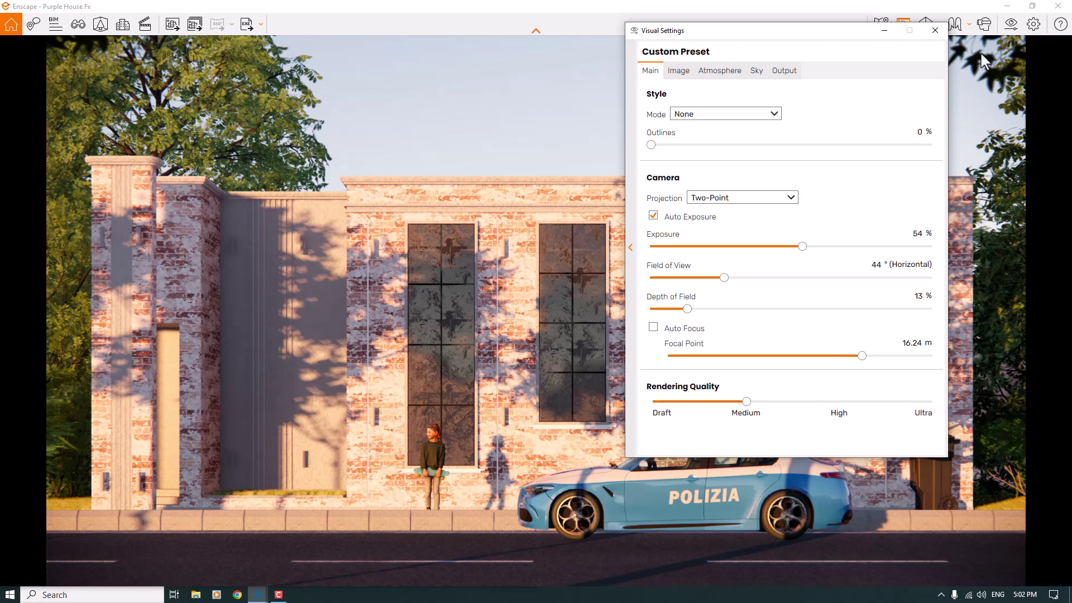
click(936, 30)
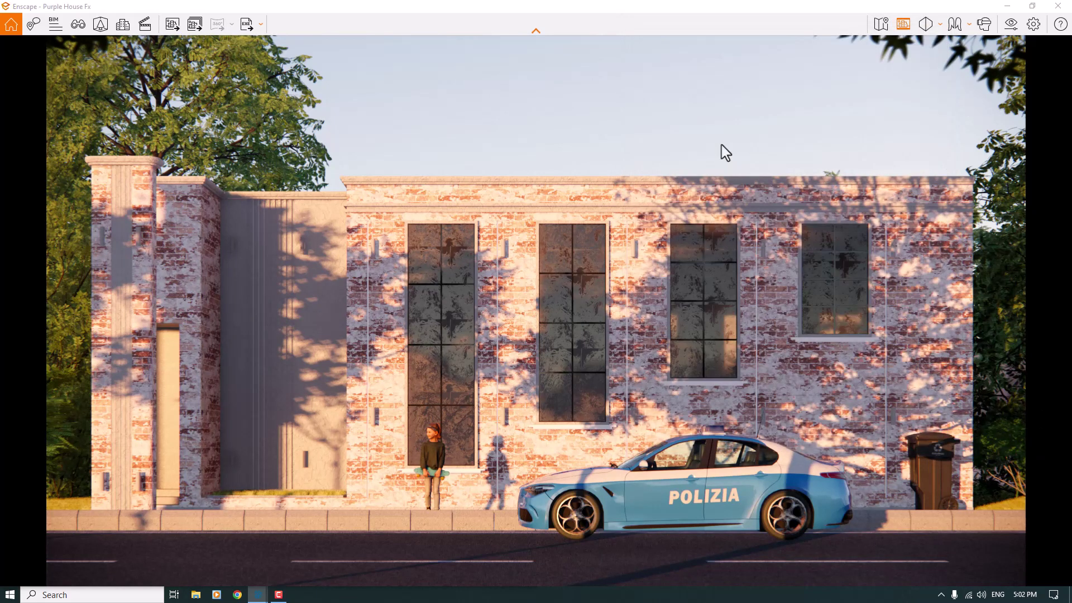
key(shift+F11)
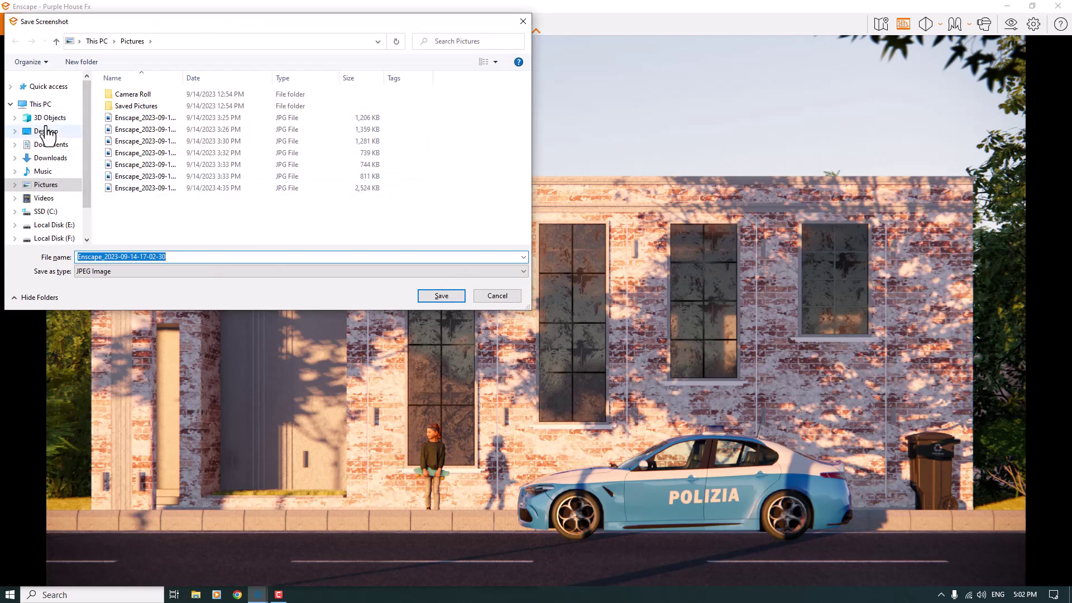
click(47, 132)
right_click(280, 143)
mouse_move(337, 154)
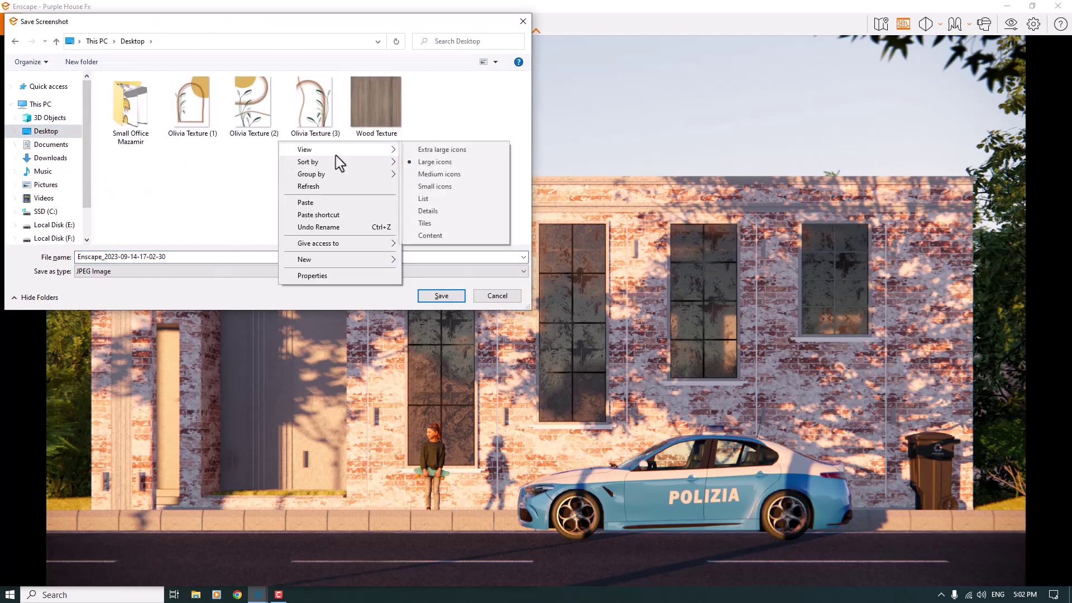
click(438, 210)
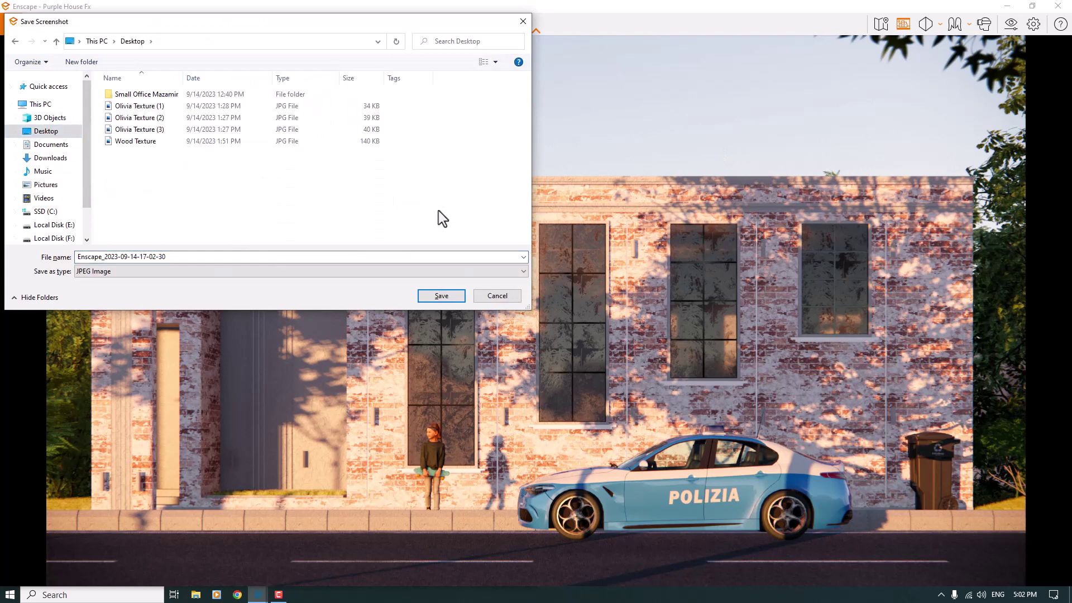
click(442, 297)
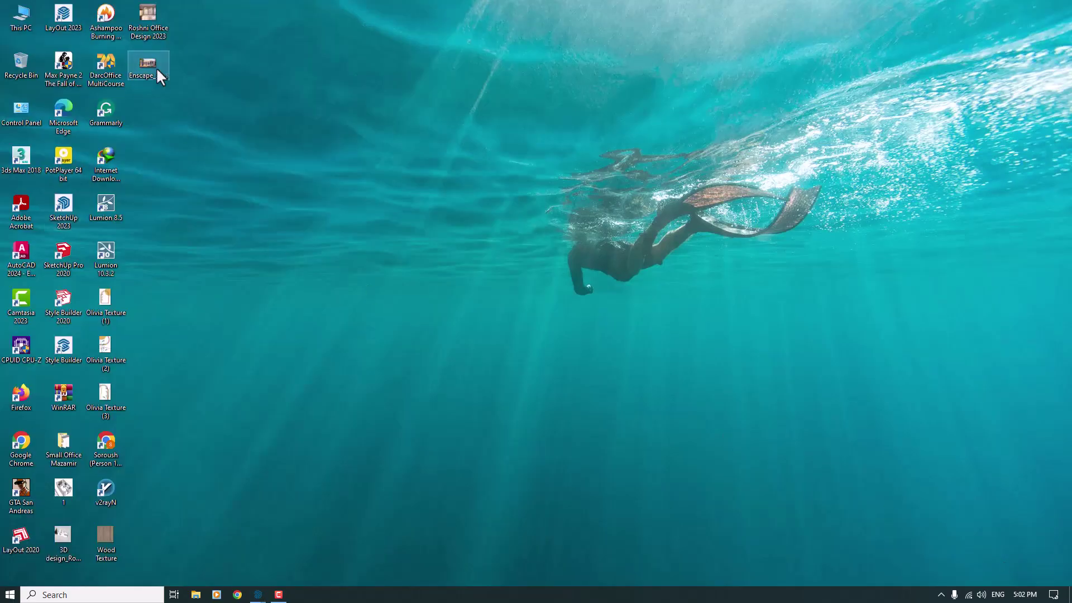
- Open the saved render from the desktop to inspect it, close it, and return to the Enscape window
double_click(156, 67)
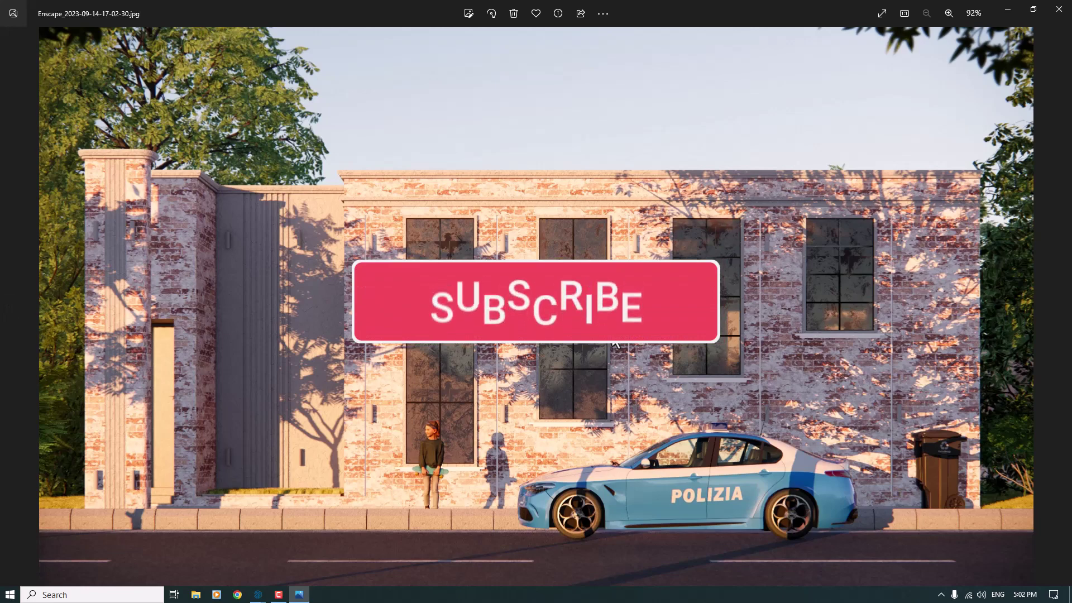
click(1060, 9)
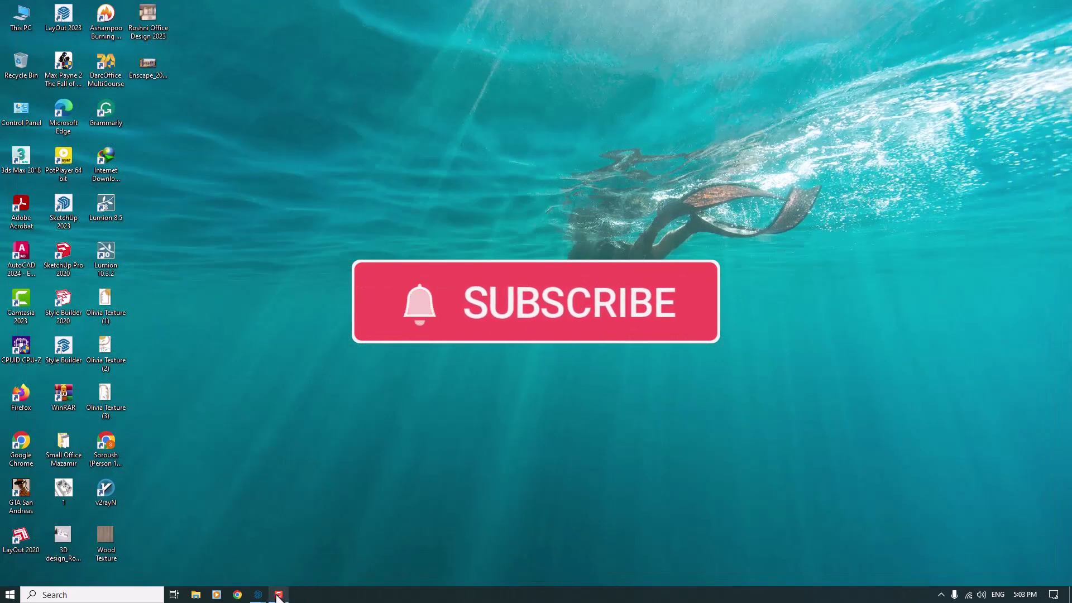
mouse_move(257, 596)
click(291, 555)
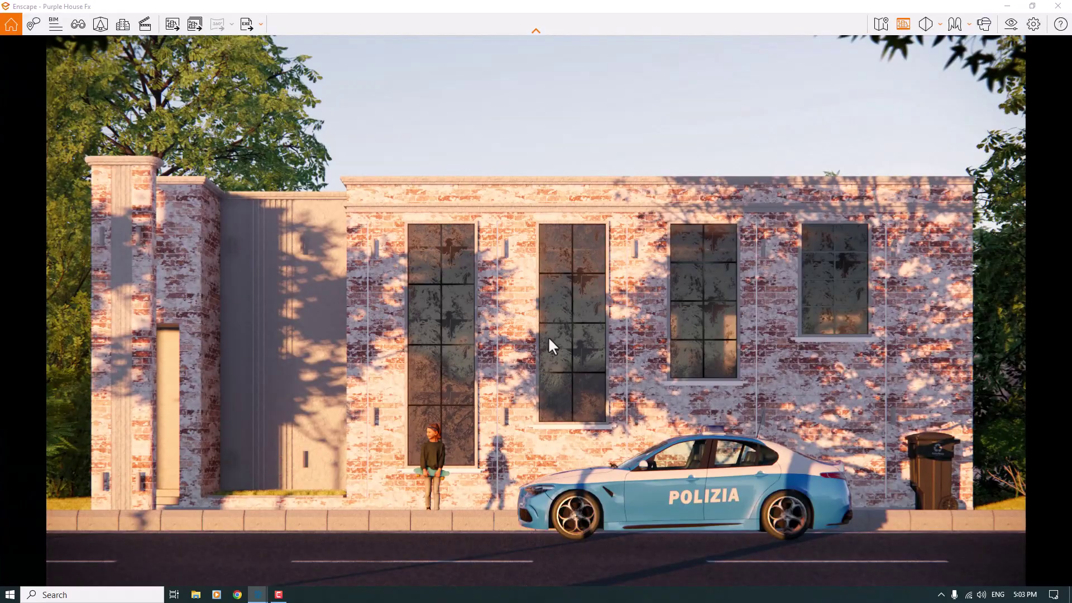
- Shift the time of day back to a starry night before dawn so the wall lamps light the facade
shift+right_drag(549, 337, 432, 338)
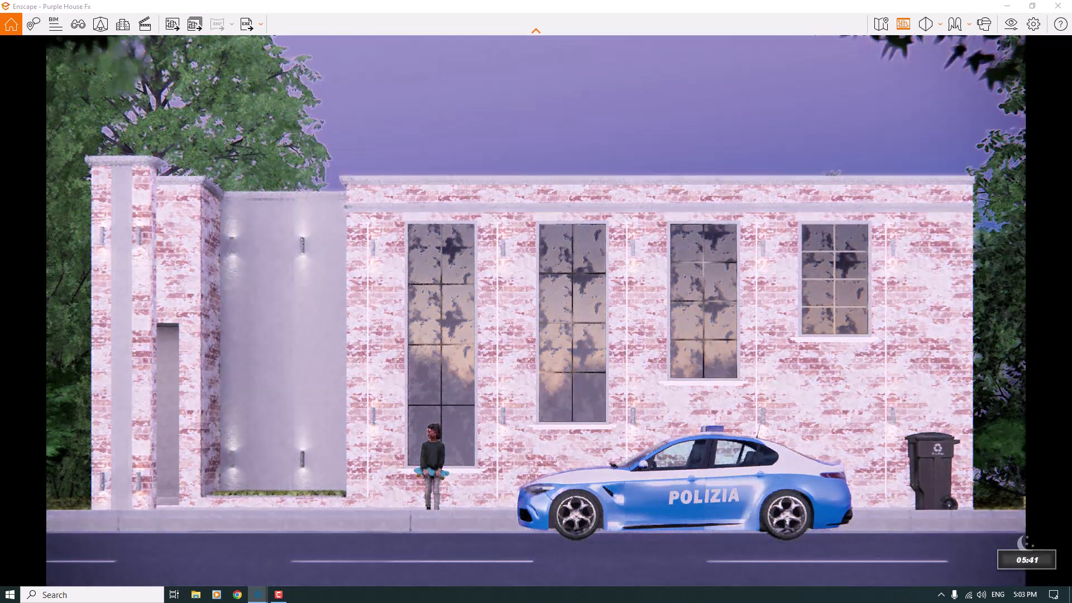
shift+right_drag(706, 336, 696, 336)
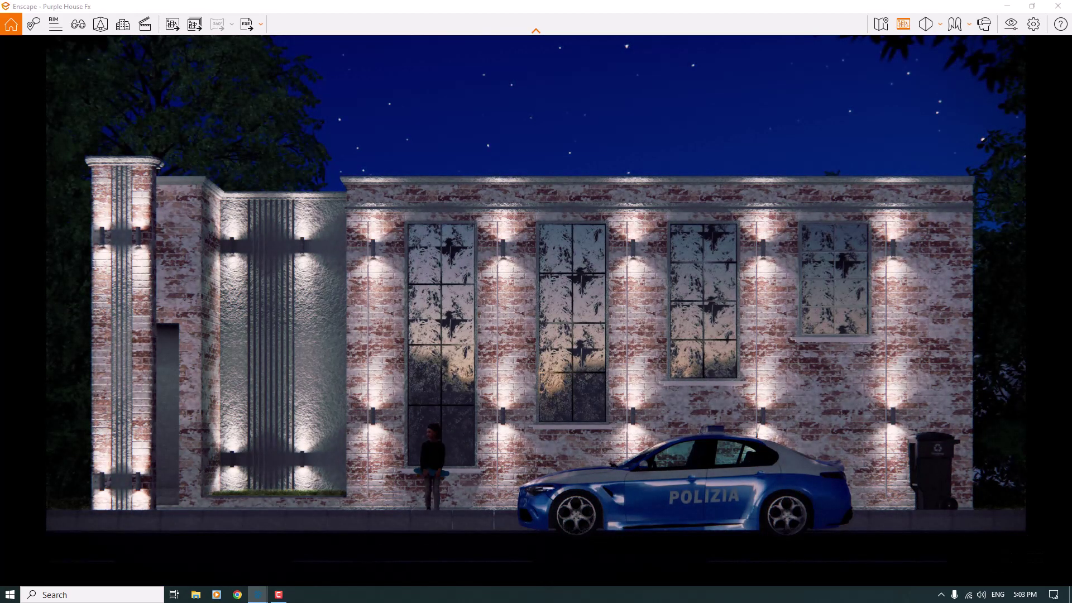
- Create the view Enscape scene 1 with the sun altitude at -6.8°, camera yaw at 90° and pitch at 14°
key(v)
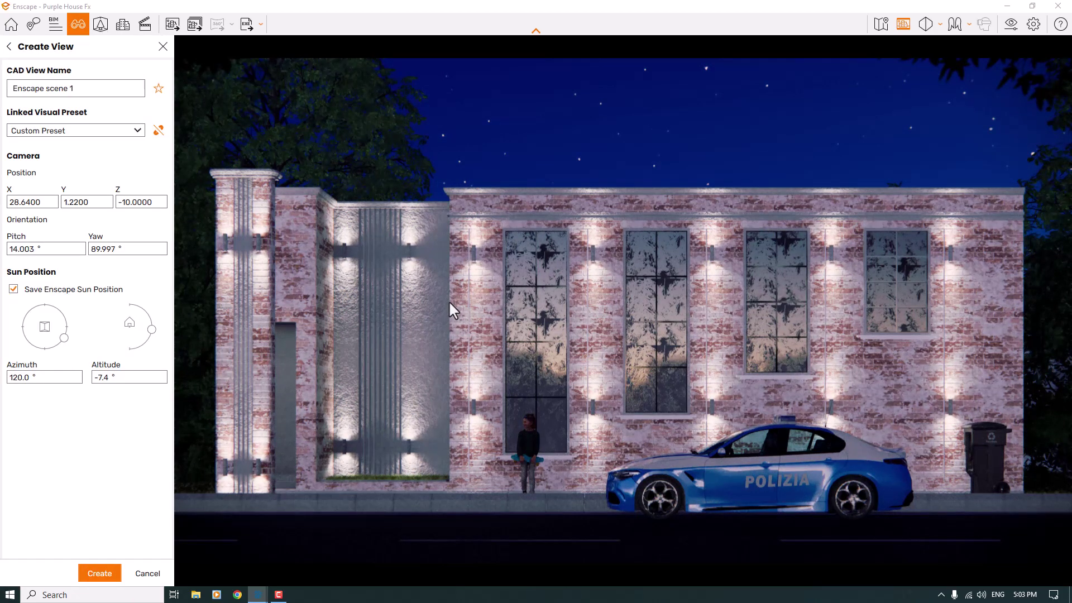
shift+right_drag(450, 302, 545, 301)
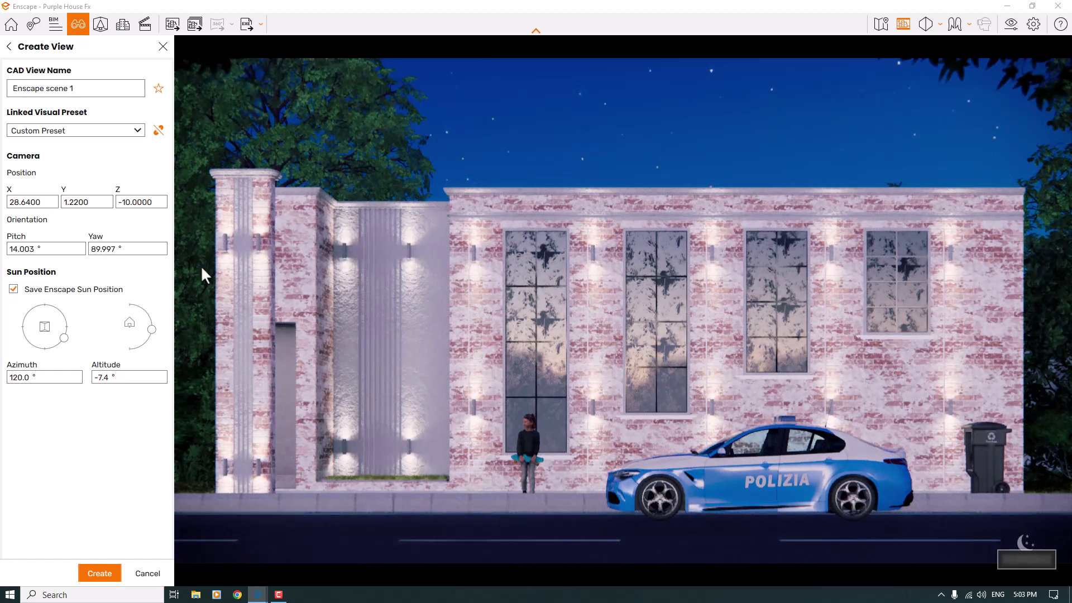
click(103, 375)
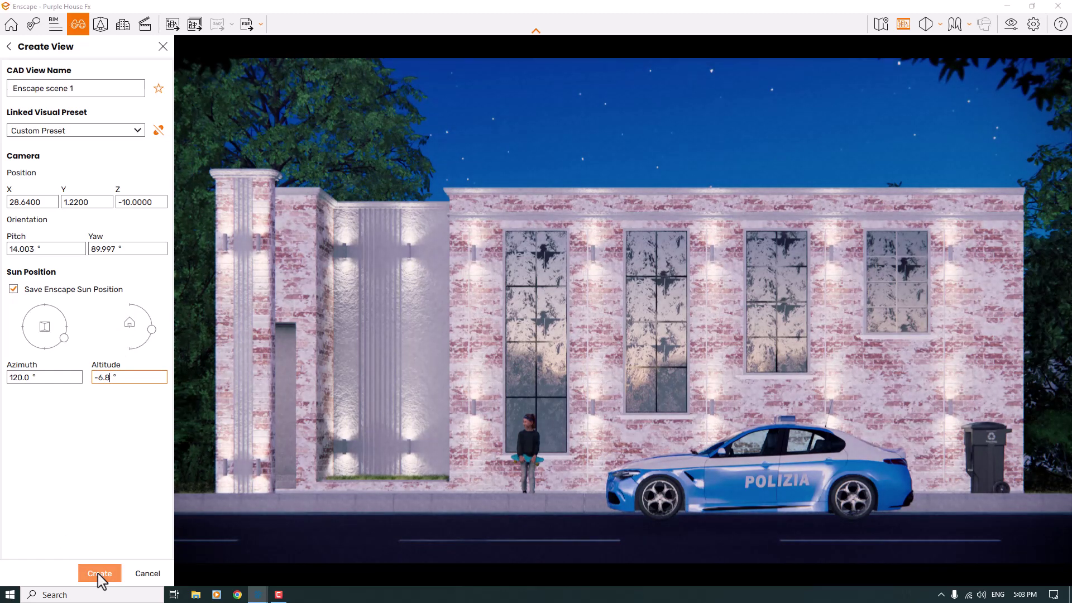
click(99, 253)
text(90)
key(Return)
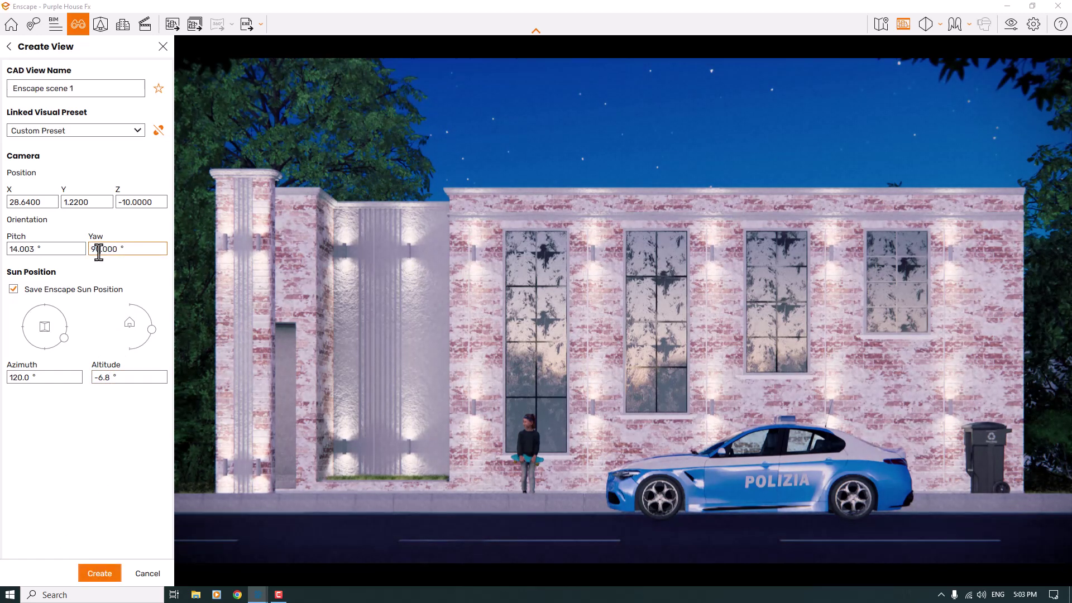
click(30, 250)
text(1)
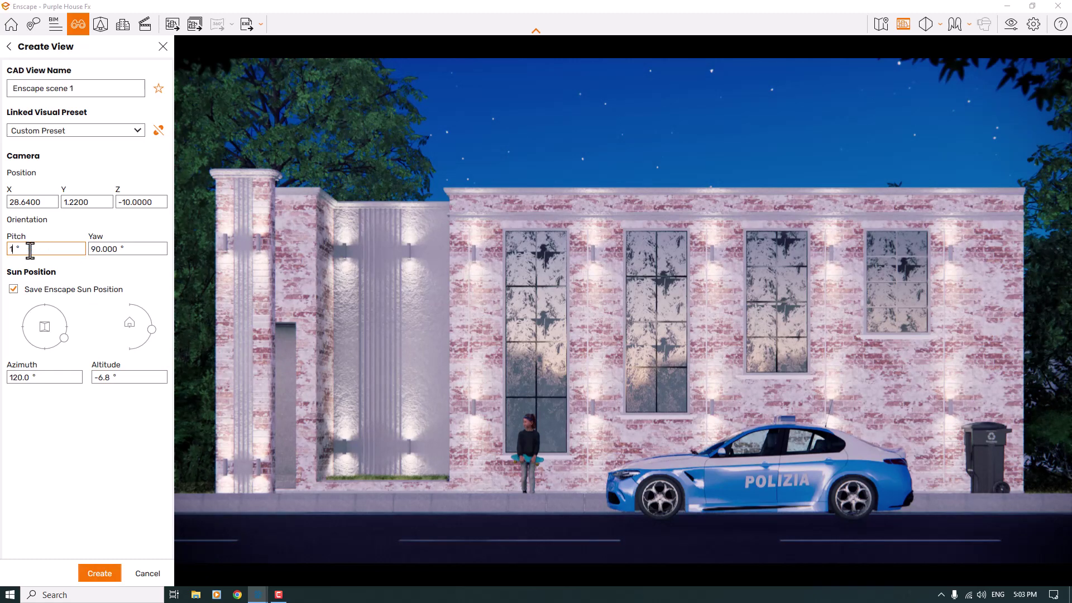
text(4)
key(Return)
click(102, 574)
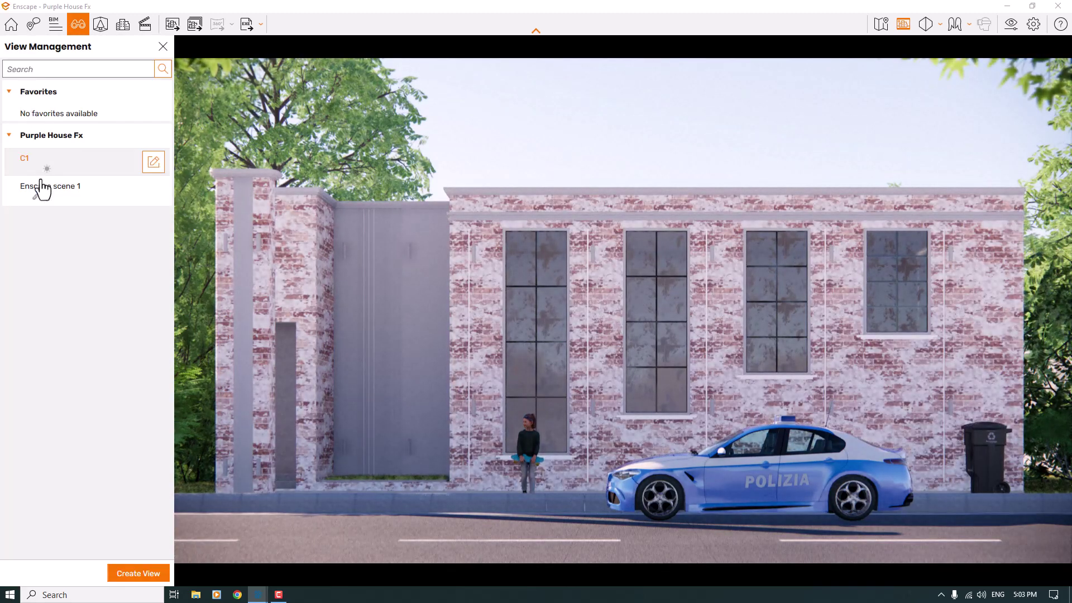
- Recall the Enscape scene 1 view and tile the Enscape window side by side with the SketchUp model
click(42, 190)
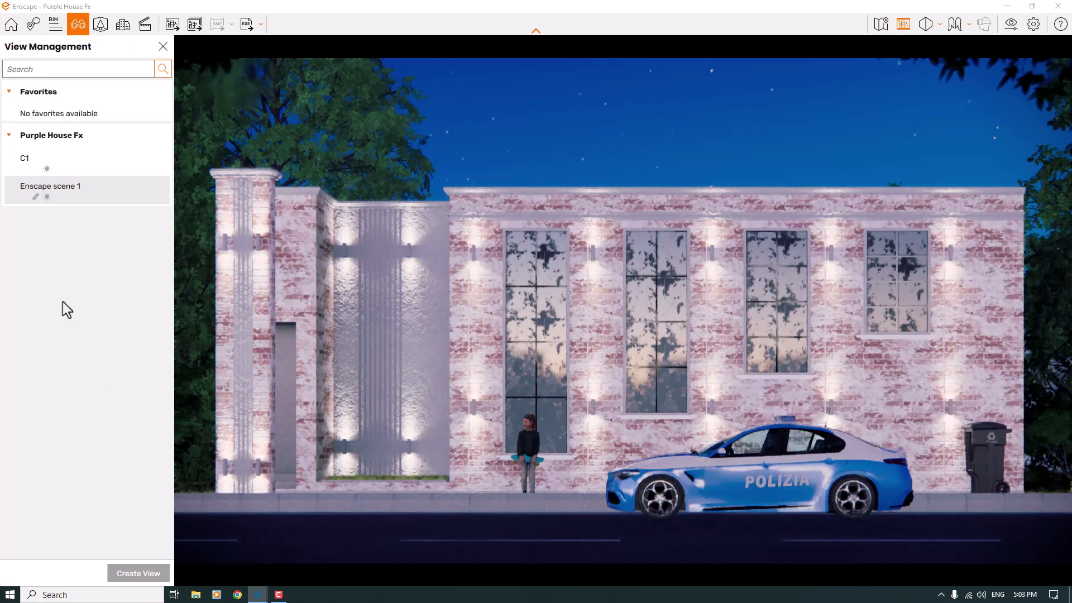
click(161, 46)
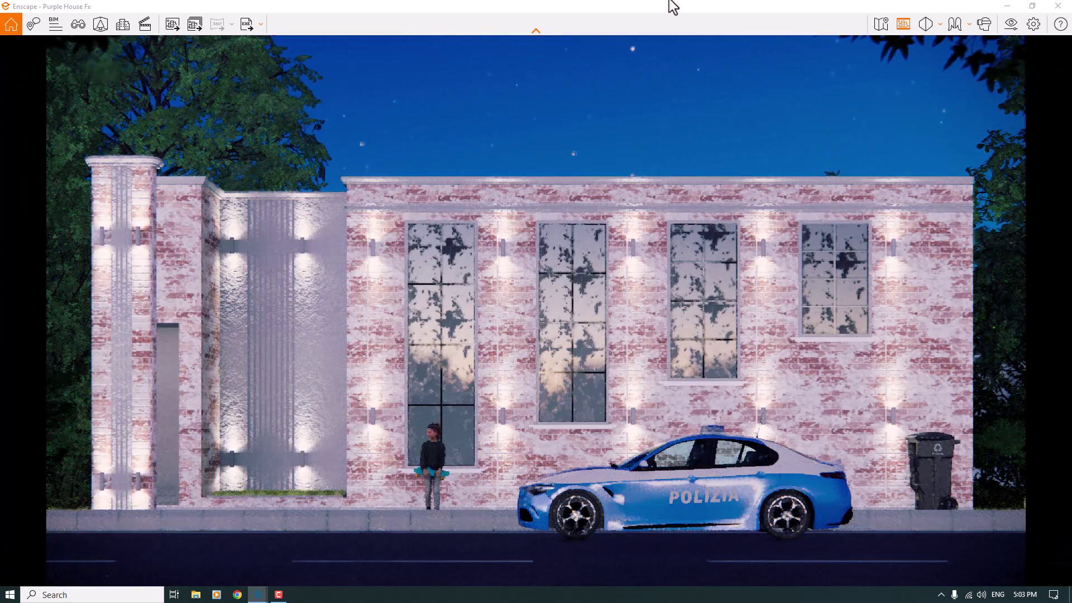
key(super+Right)
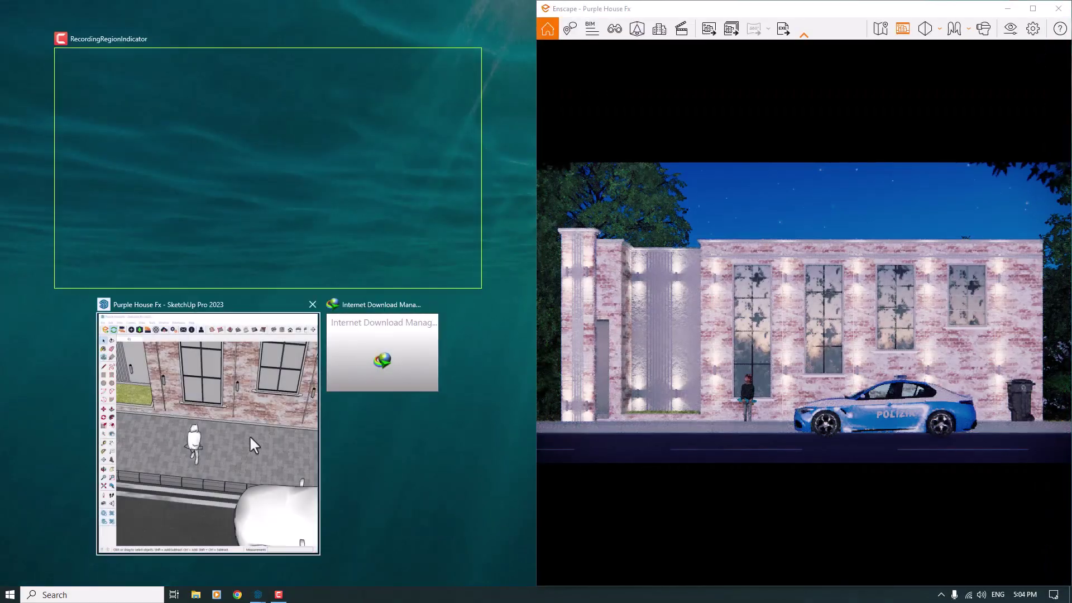
click(251, 441)
- Select the upper light source of a facade wall lamp in SketchUp and open its Enscape light settings
mouse_move(449, 311)
middle_down()
mouse_move(179, 354)
mouse_move(188, 463)
middle_up()
scroll(419, 218, down, 5)
scroll(377, 414, up, 4)
middle_drag(364, 356, 377, 271)
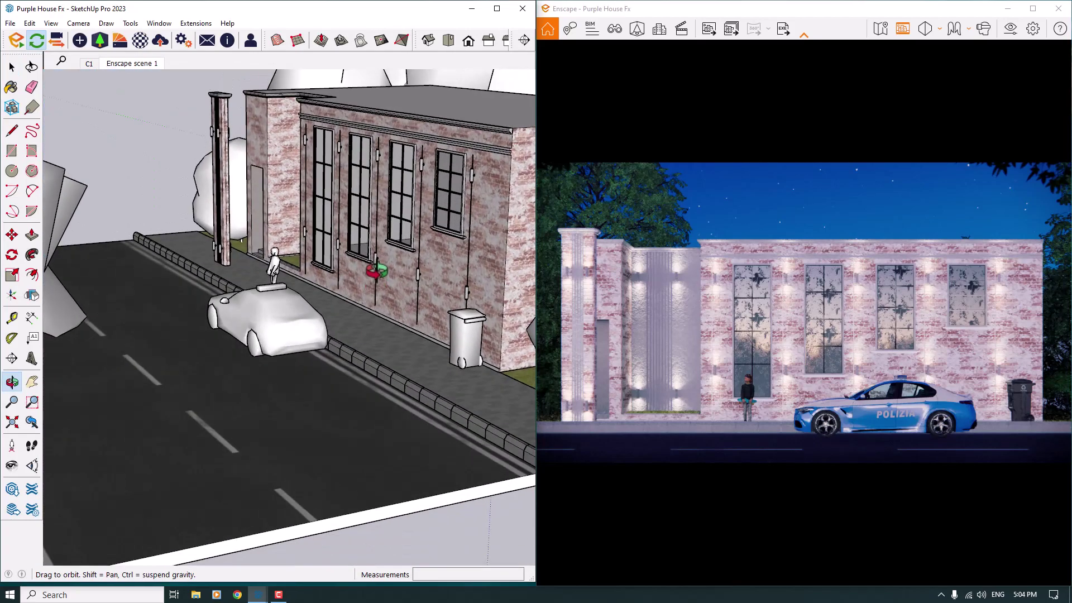
scroll(369, 293, up, 5)
scroll(358, 276, up, 2)
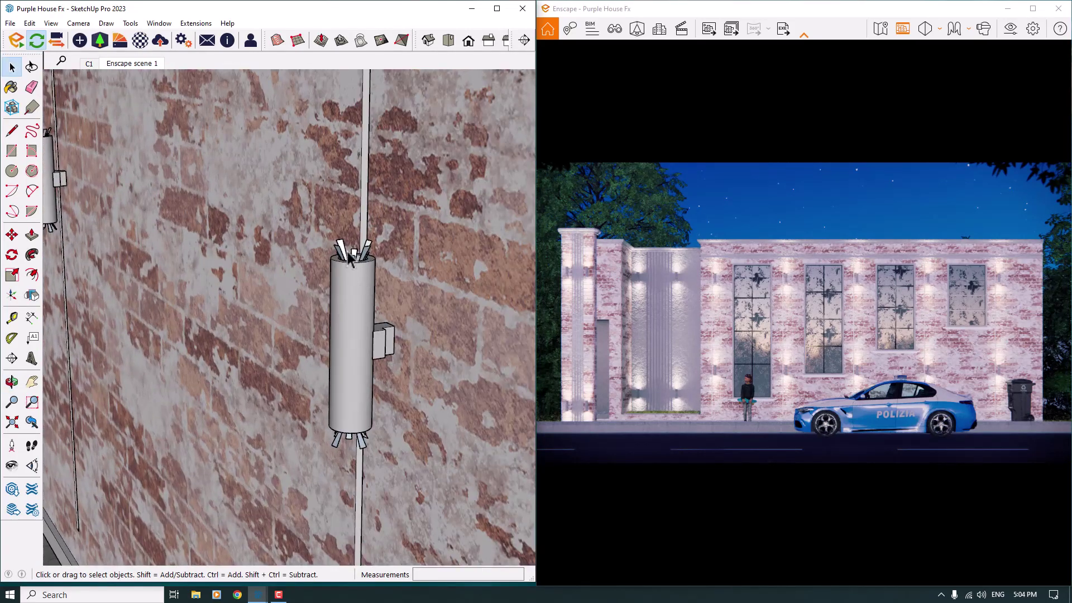
click(352, 258)
scroll(352, 258, up, 2)
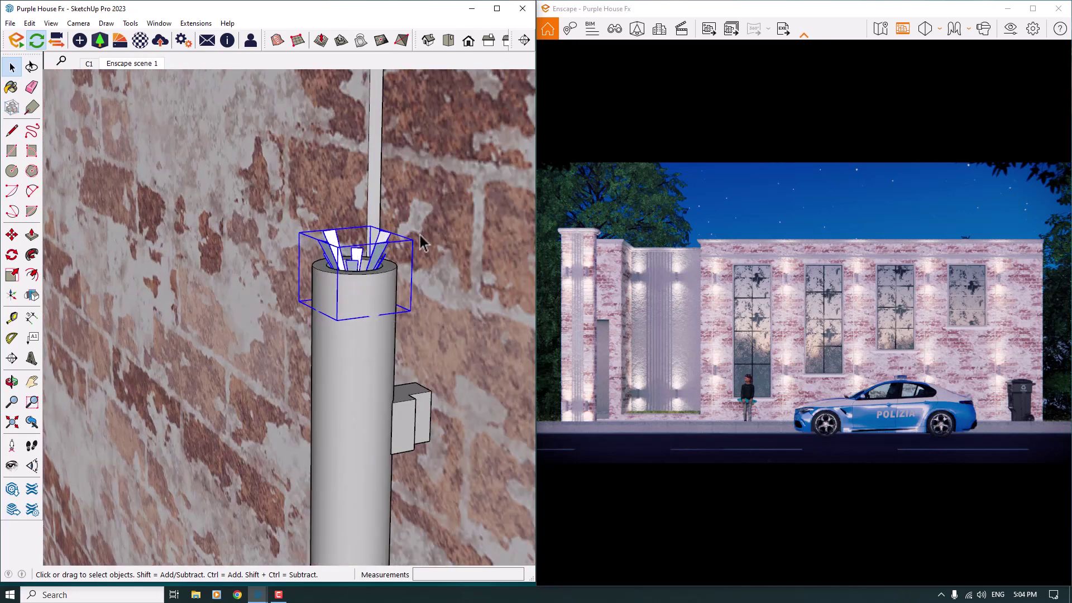
click(81, 45)
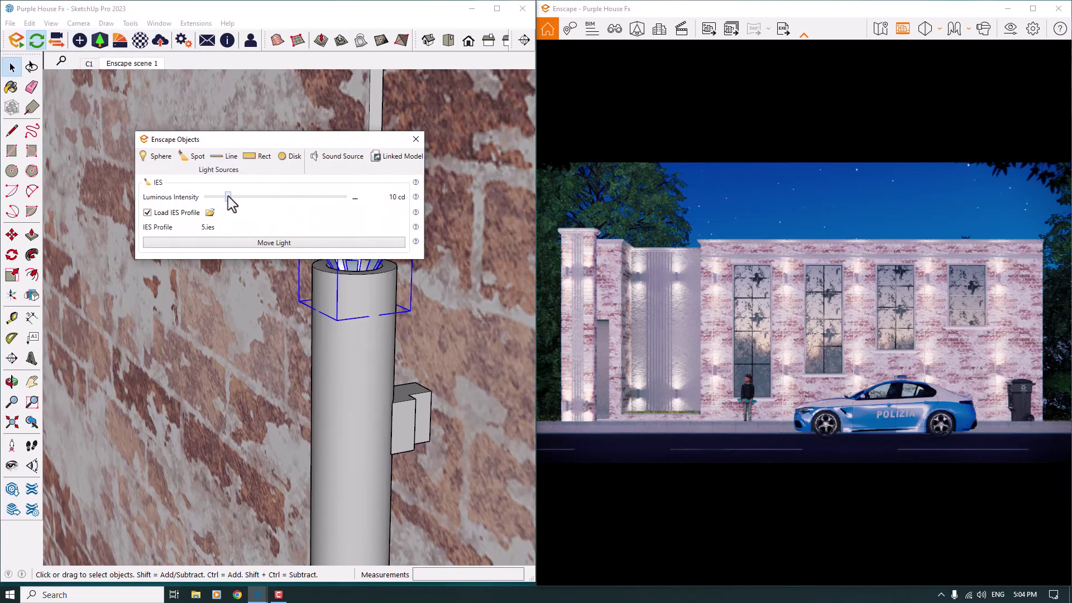
- Try luminous intensities of 33 cd and 8 cd on the selected wall lamp light
drag(228, 196, 241, 196)
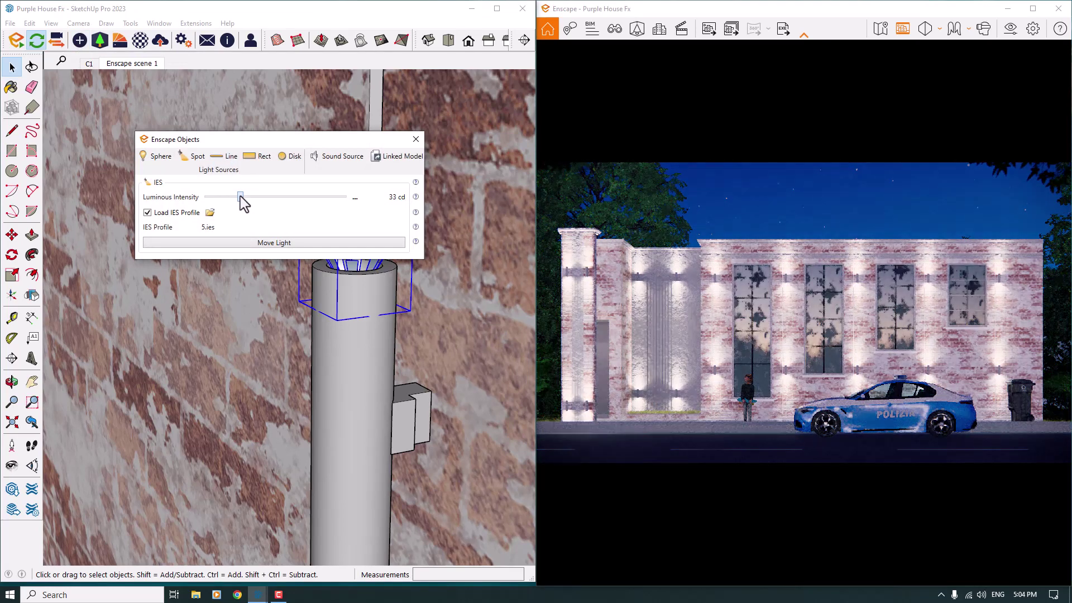
click(355, 198)
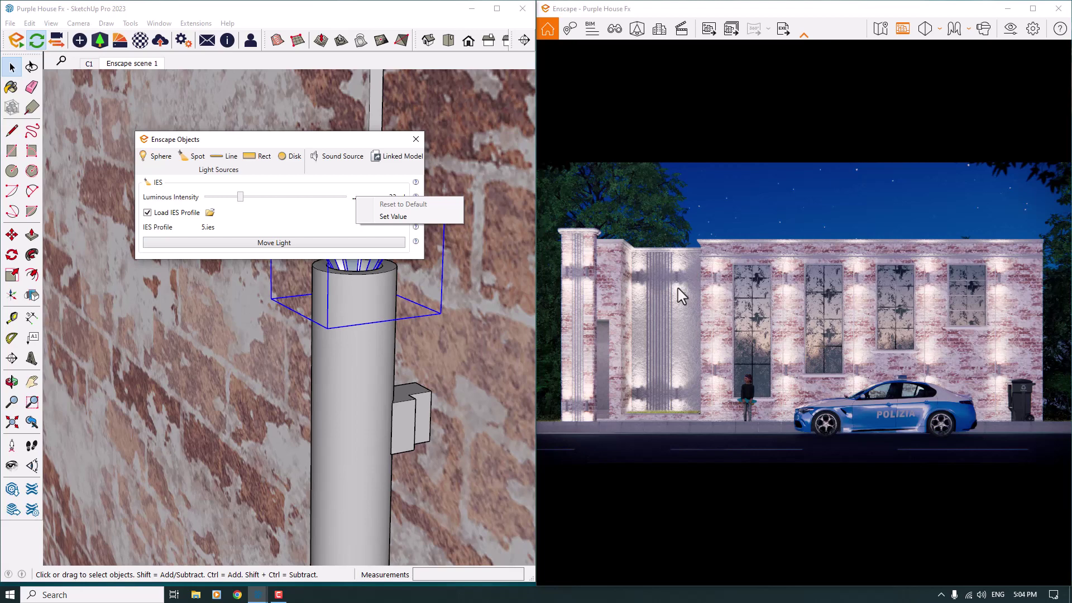
click(296, 226)
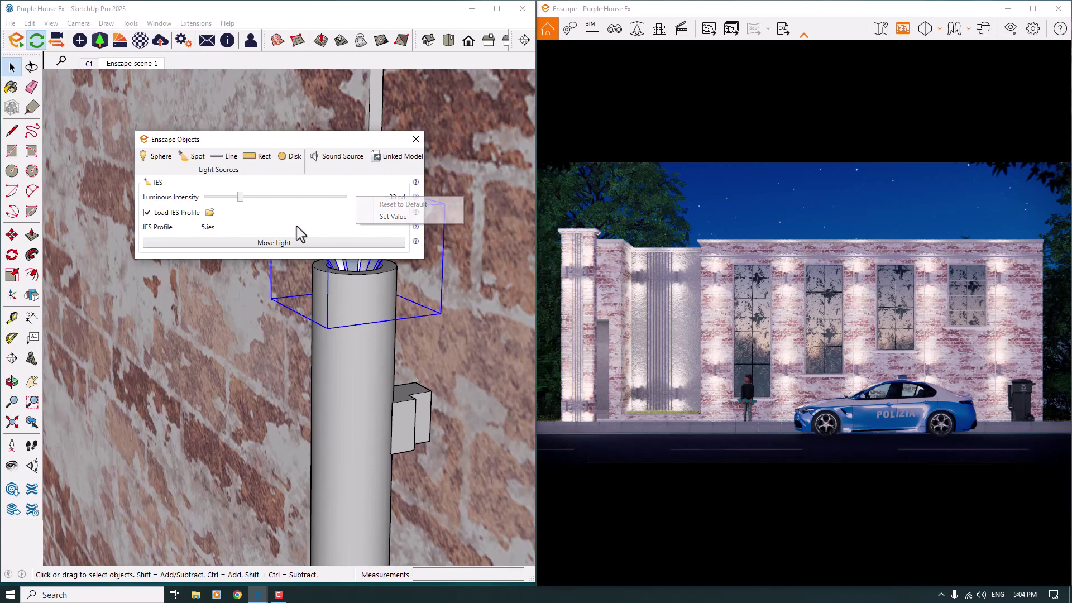
right_click(353, 197)
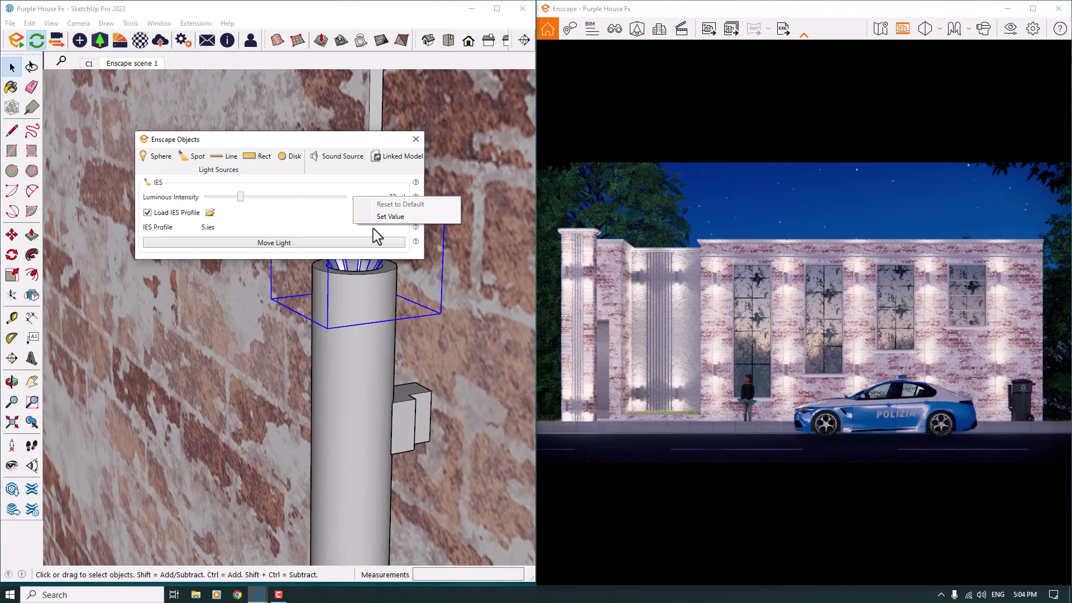
click(374, 215)
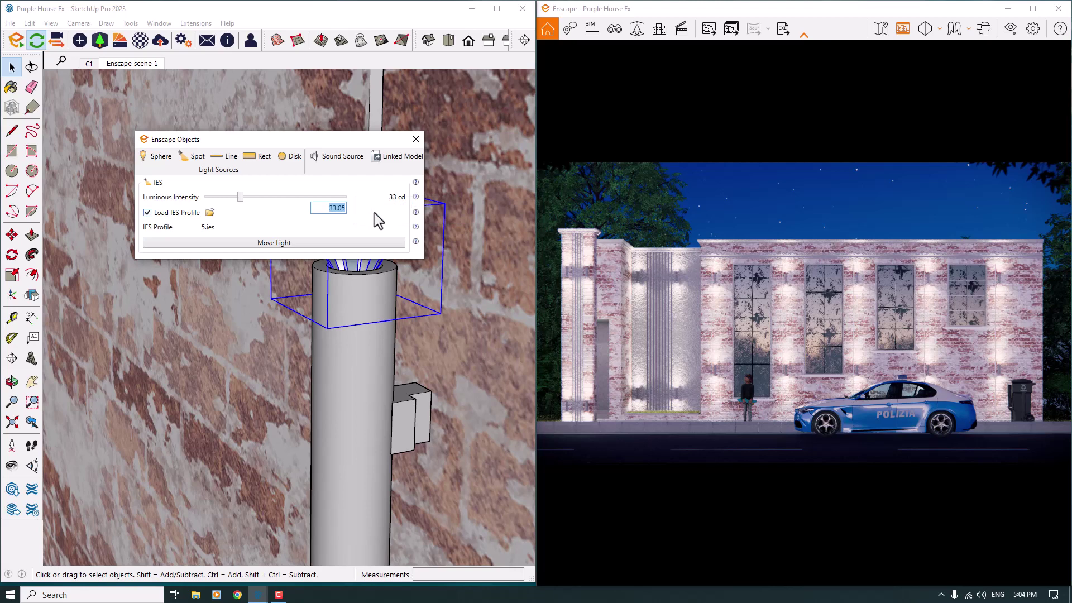
text(8)
key(Return)
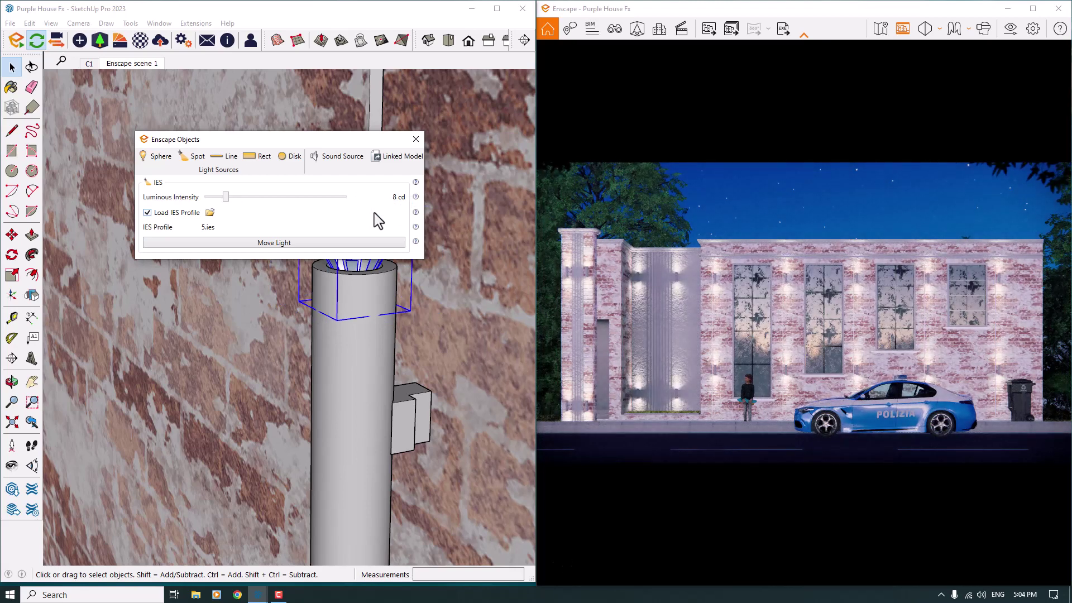
- Set the lamp light's luminous intensity to 2 cd and close the Enscape object settings
right_click(362, 200)
click(362, 213)
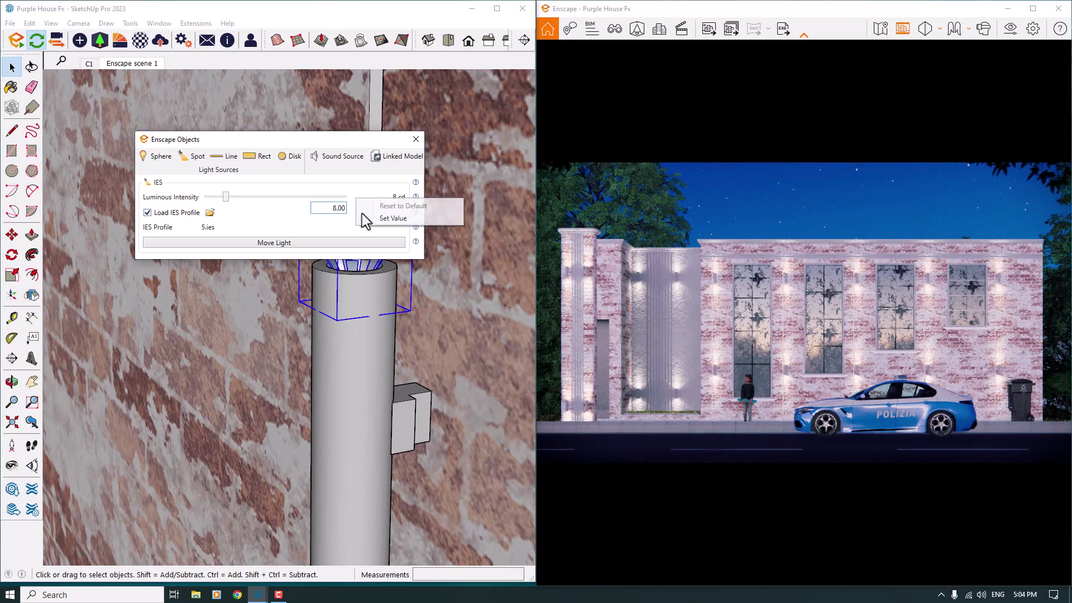
text(2)
key(Return)
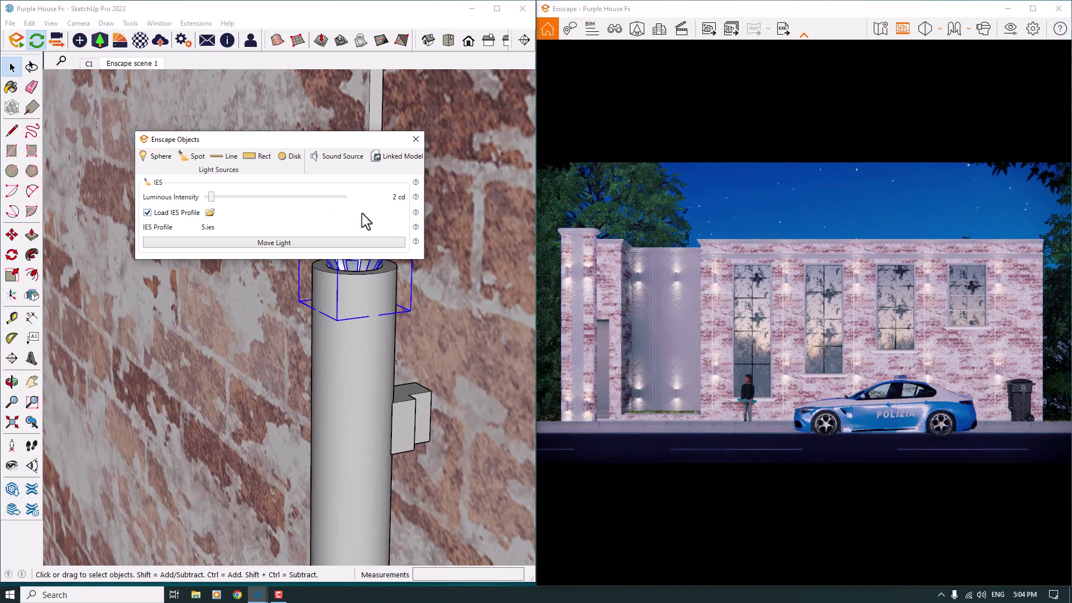
click(416, 139)
- Open Enscape's visual settings beside the render view and set the Artificial Light Brightness to 122 %
click(1011, 28)
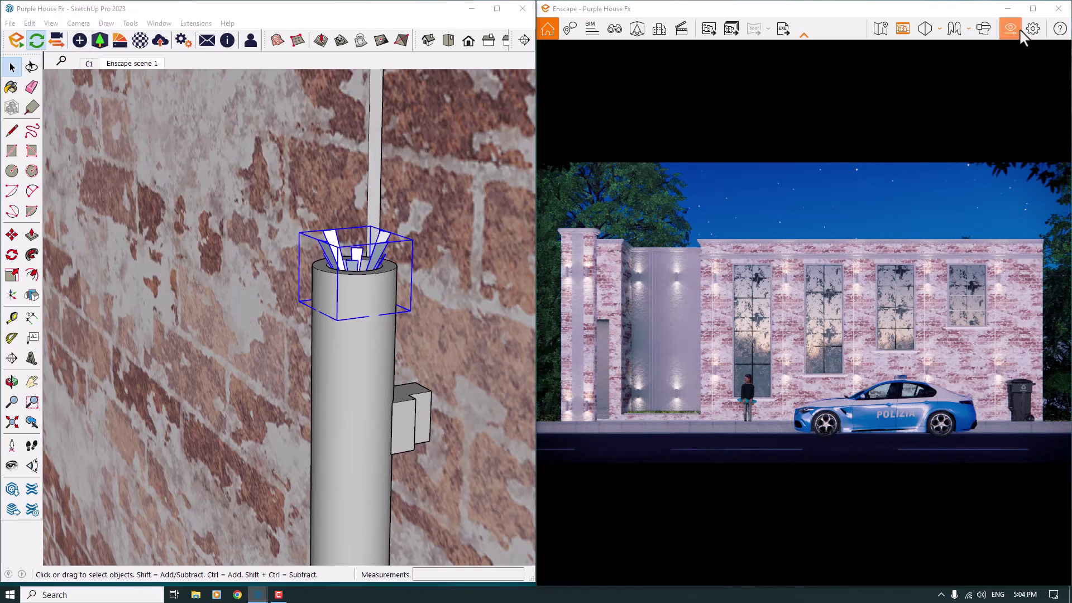
drag(743, 34, 288, 72)
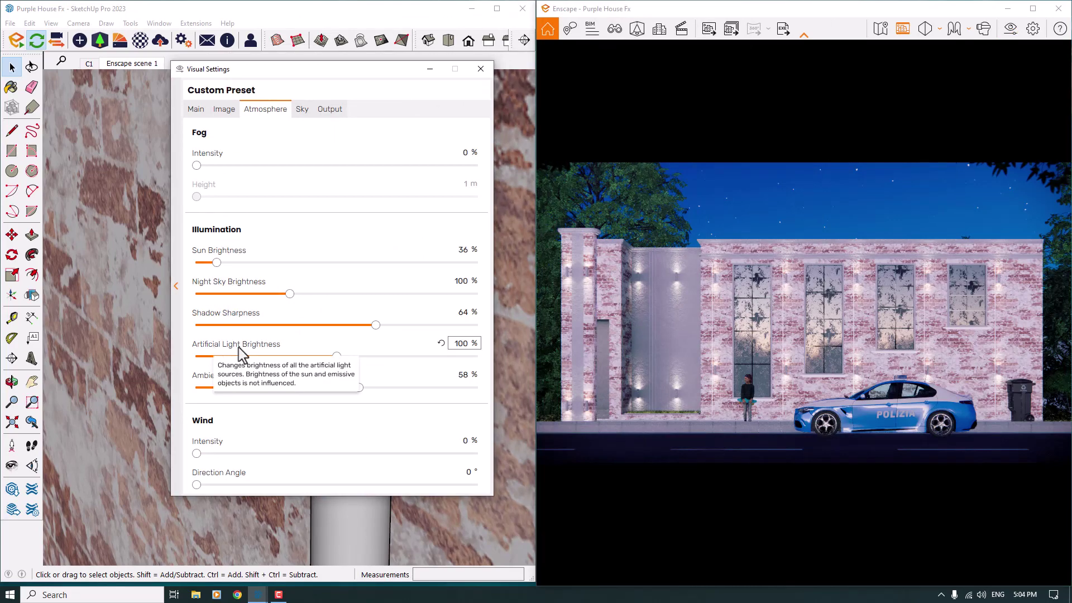
click(338, 356)
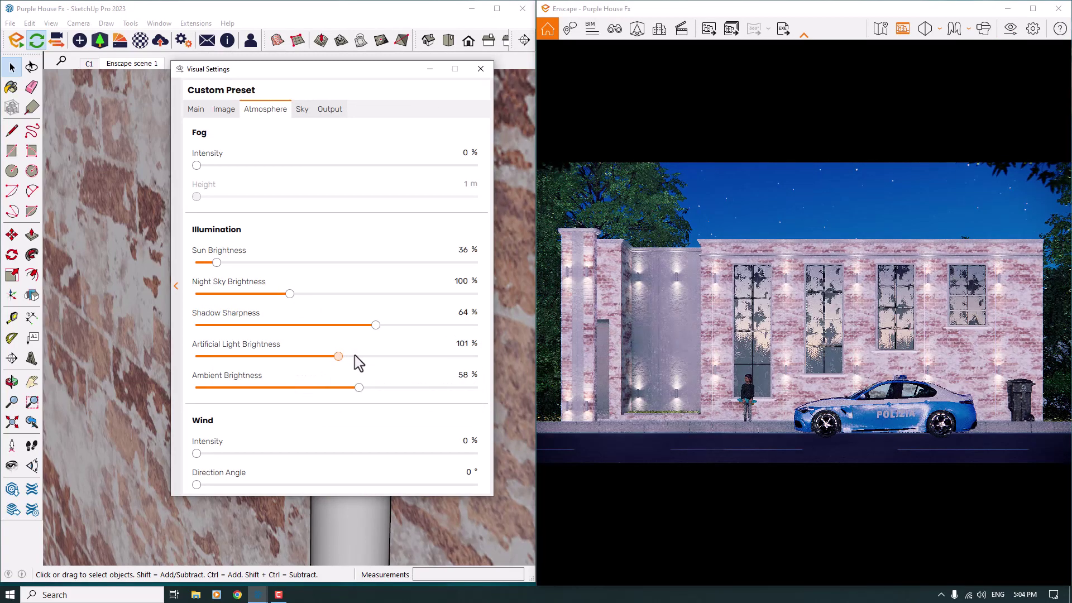
click(406, 360)
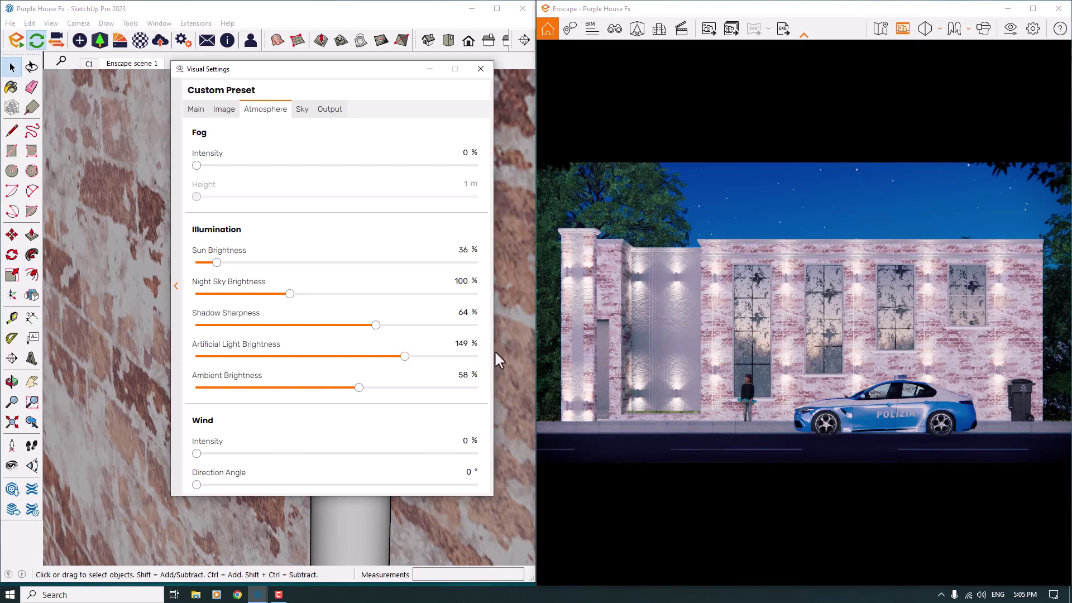
double_click(458, 344)
text(122)
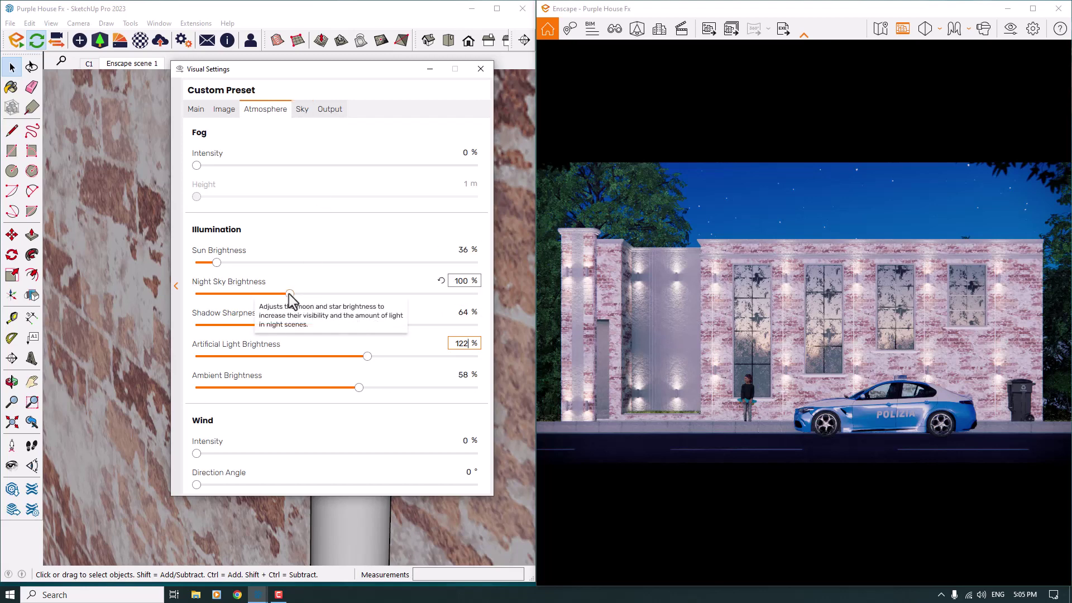
- Raise the Night Sky Brightness to 300 % and set the Shadow Sharpness to 8 %
drag(290, 294, 284, 294)
drag(201, 295, 172, 294)
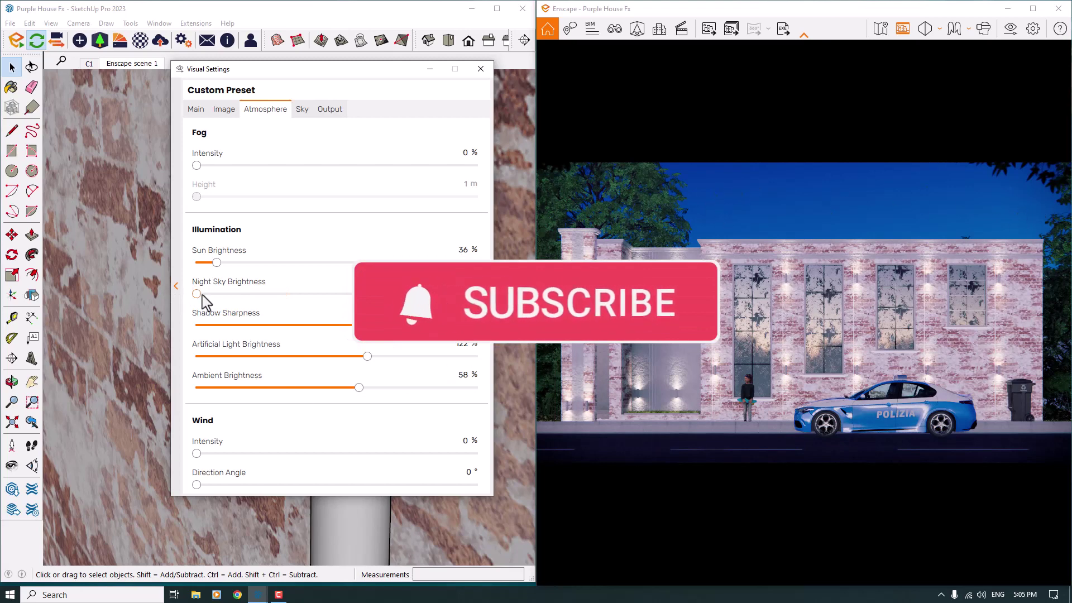
right_drag(195, 295, 546, 275)
drag(546, 274, 590, 277)
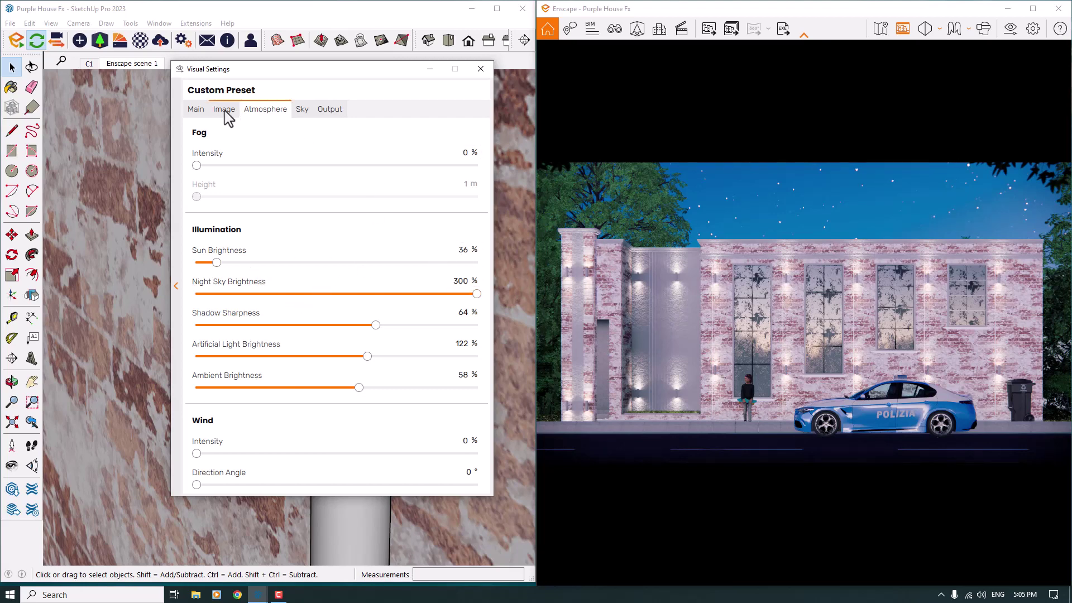
double_click(462, 311)
text(8)
key(Return)
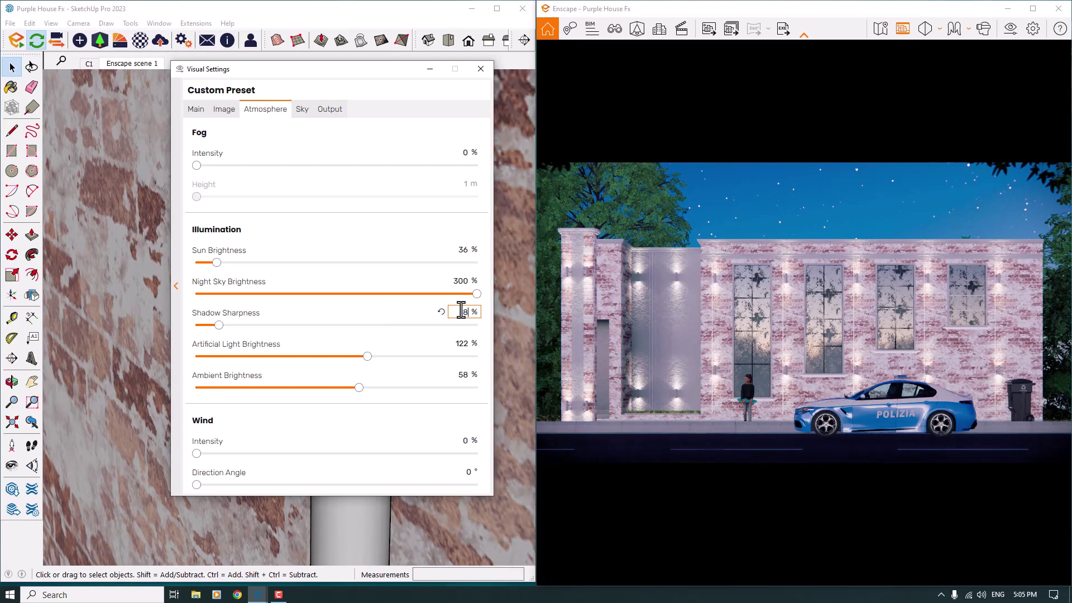
- Set the image Saturation to 98 % and the Color Temperature to 5000 K, and close the visual settings
click(218, 112)
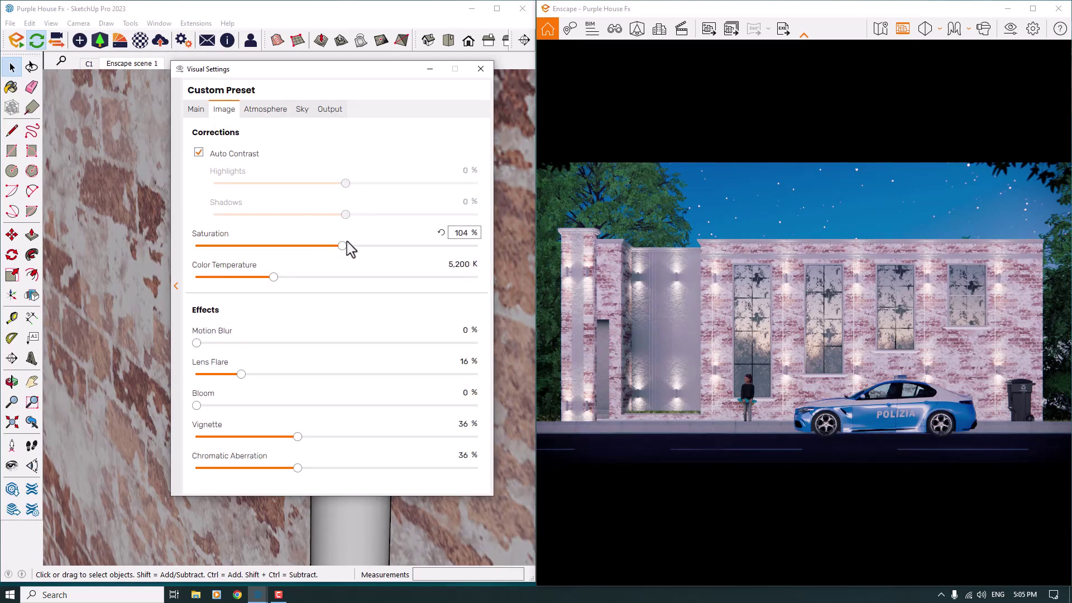
click(456, 233)
text(98)
key(Return)
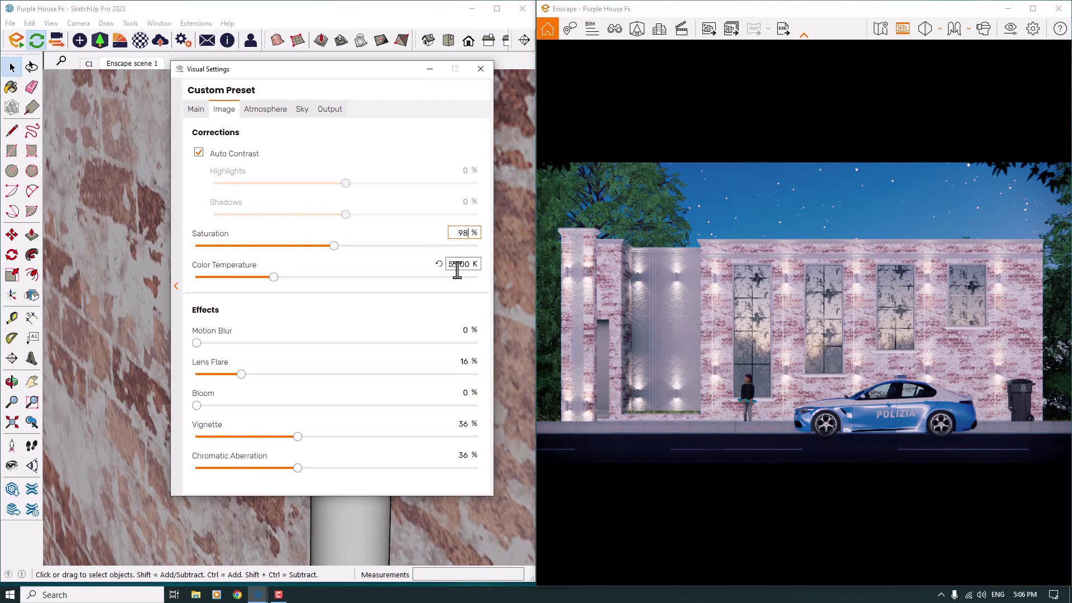
click(440, 264)
click(463, 265)
text(5000)
key(Return)
click(195, 112)
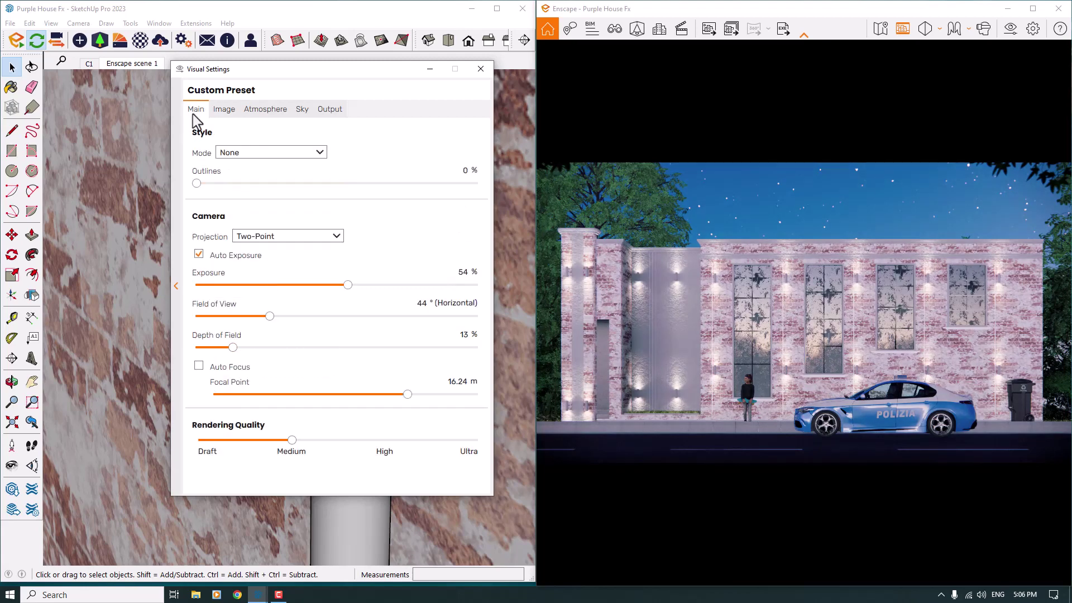
click(481, 69)
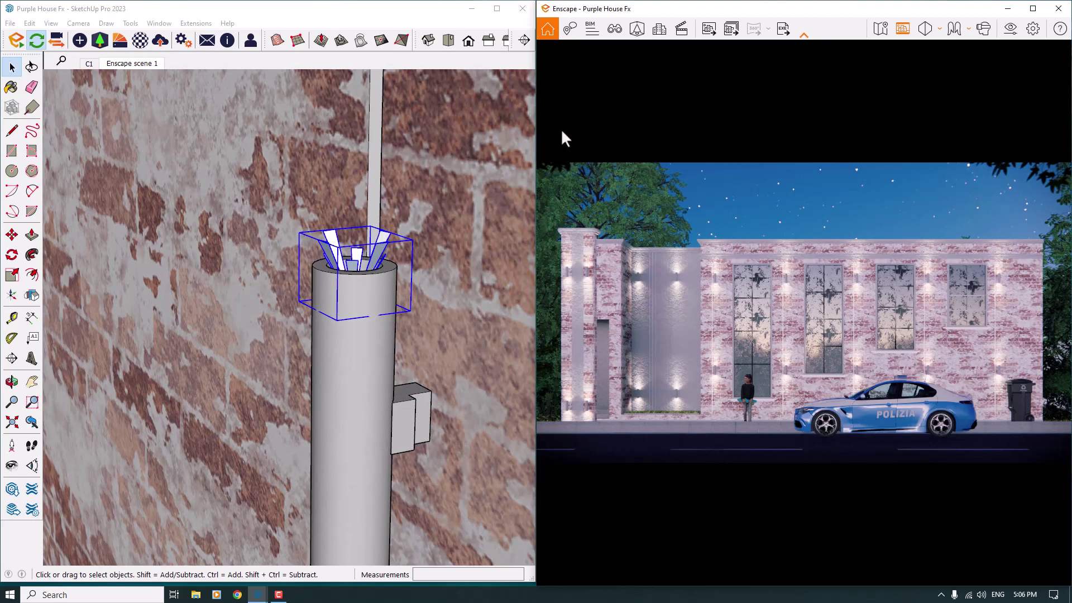
- Open the Enscape Material Editor and remove the reflection texture from the Translucent Glass Blue material
click(138, 42)
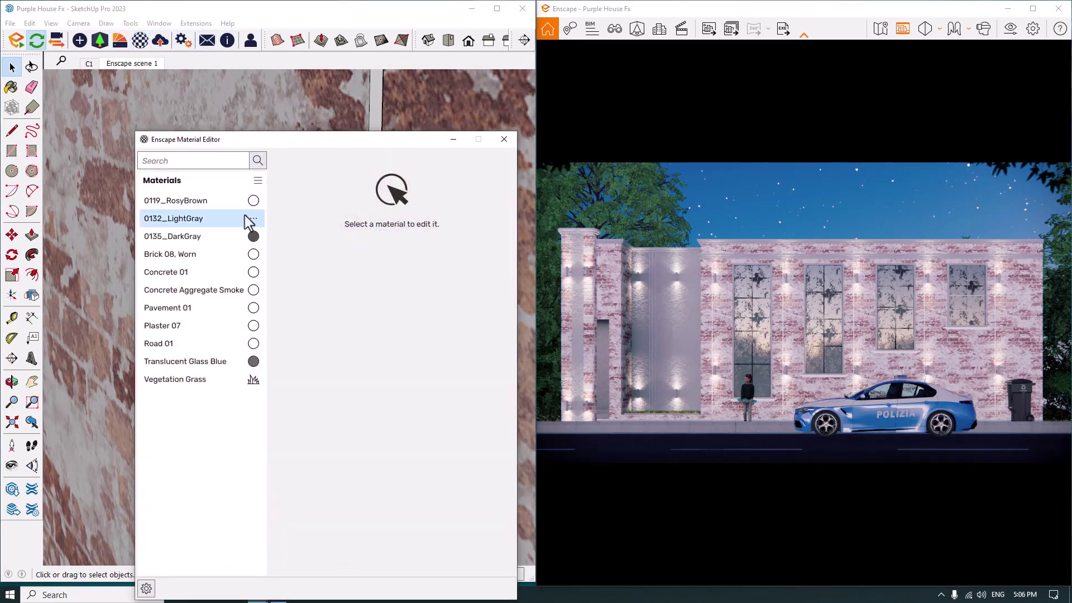
click(180, 368)
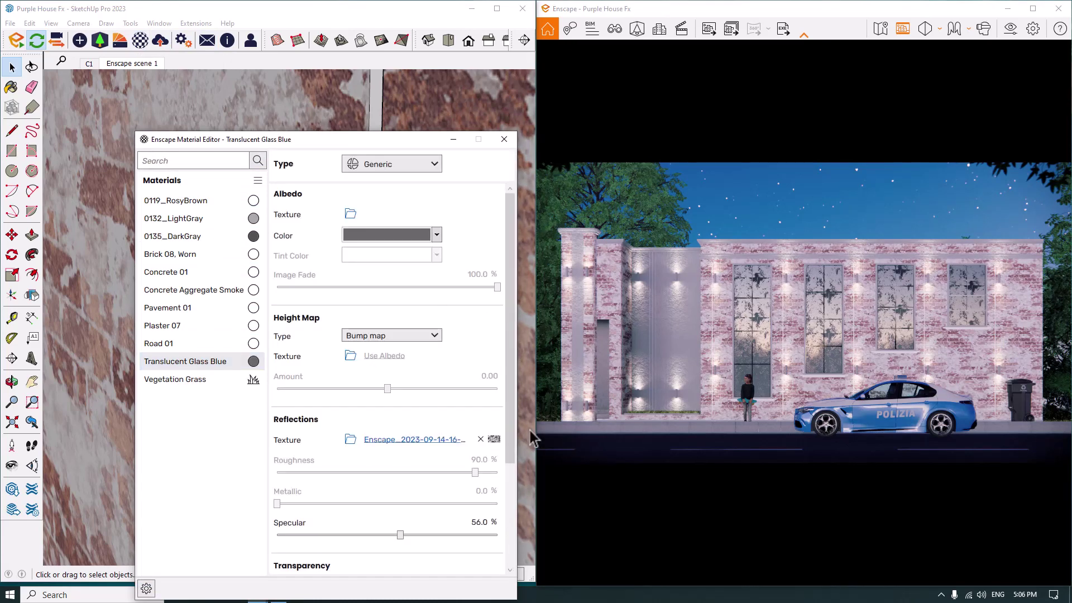
click(480, 440)
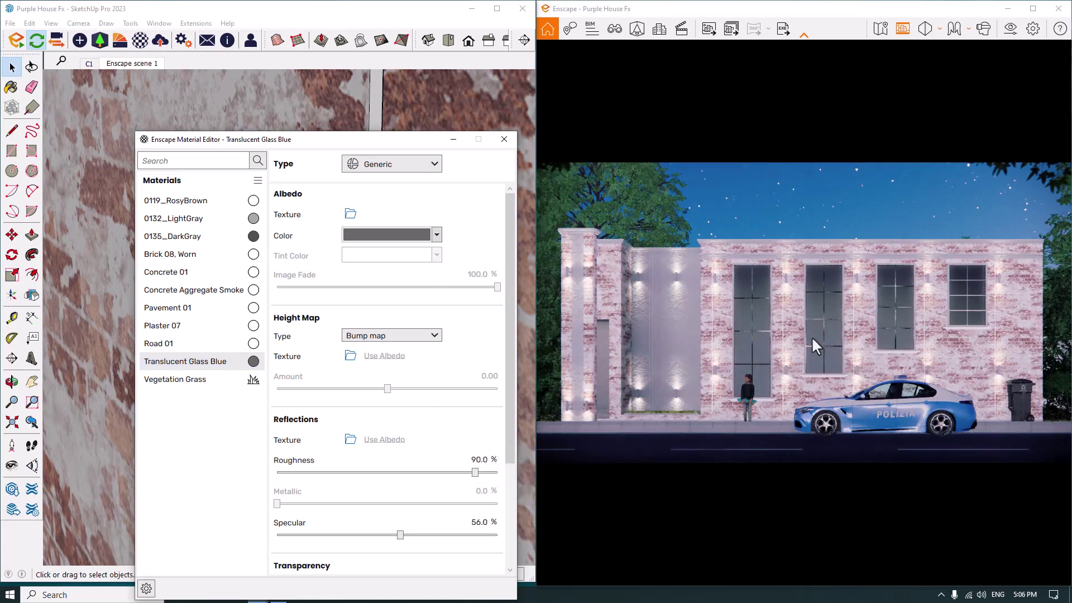
- Set the glass material's Roughness to 6 % and turn off Frosted Glass
scroll(508, 429, down, 5)
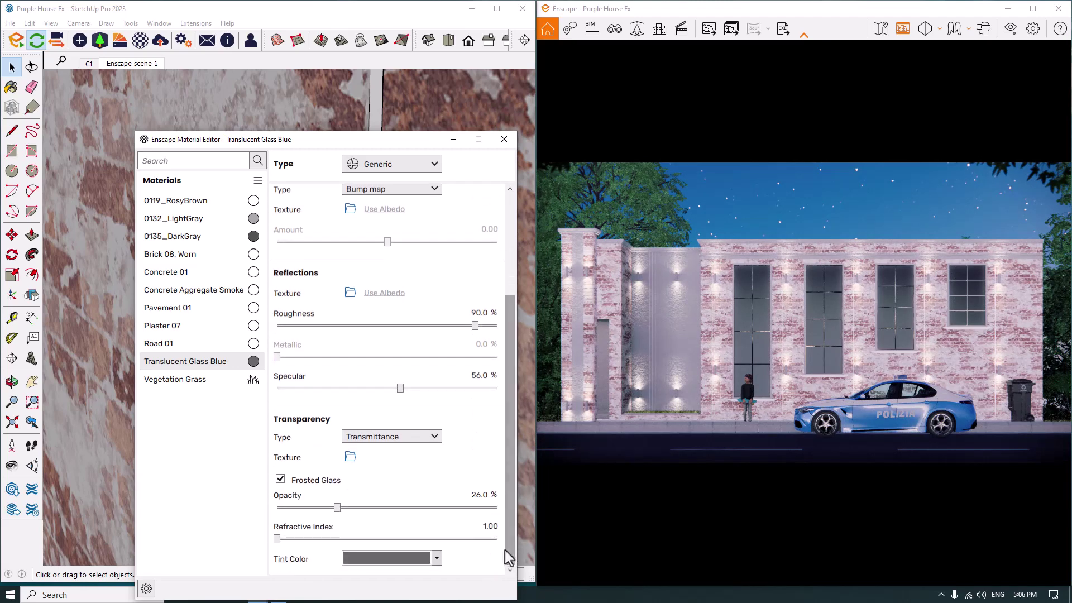
double_click(479, 313)
text(6)
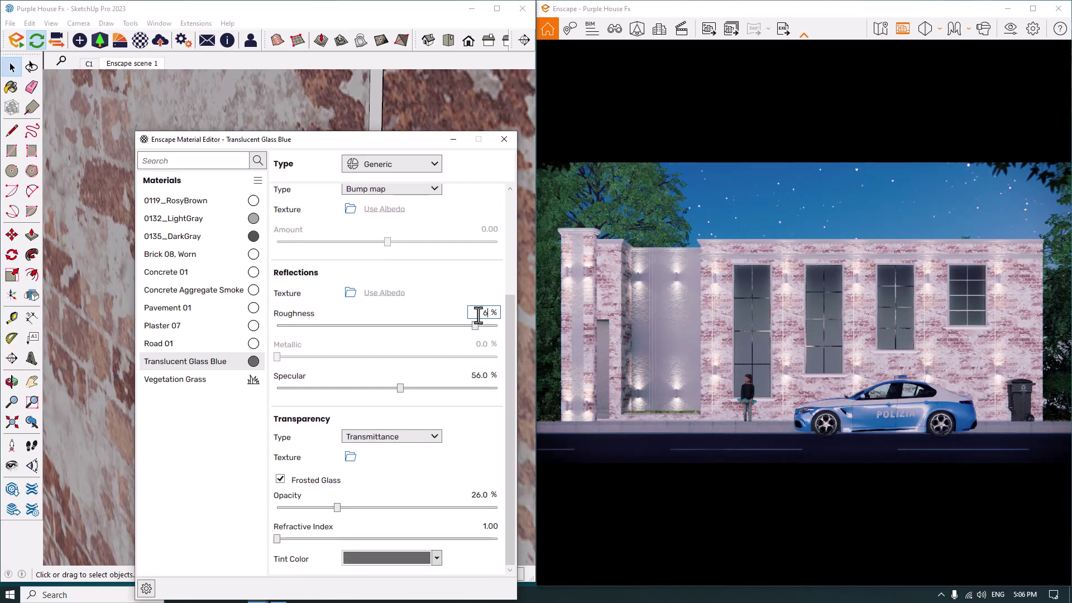
key(Return)
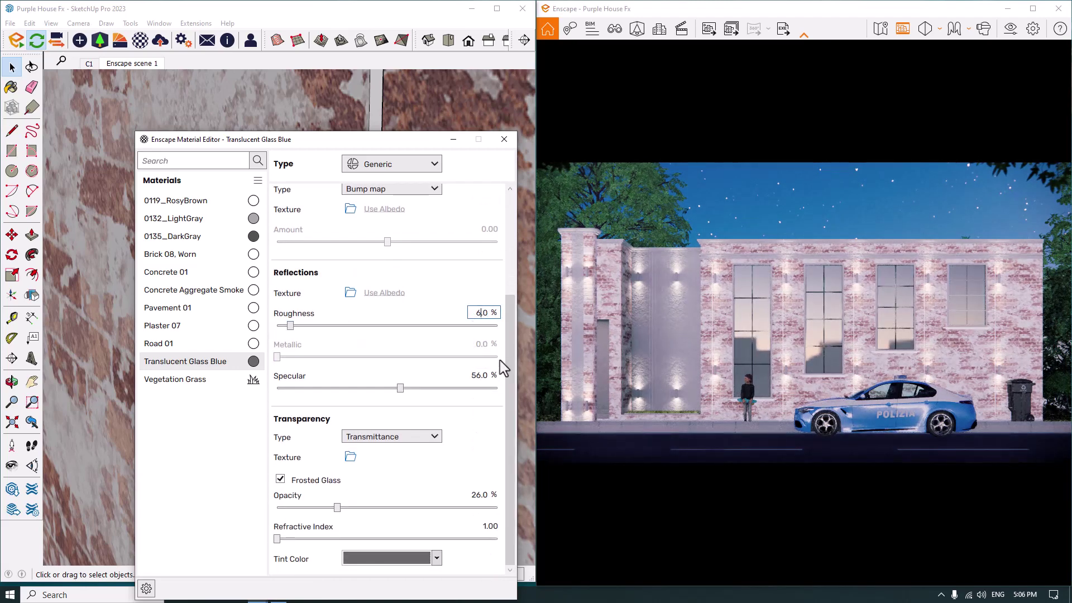
click(281, 481)
click(348, 295)
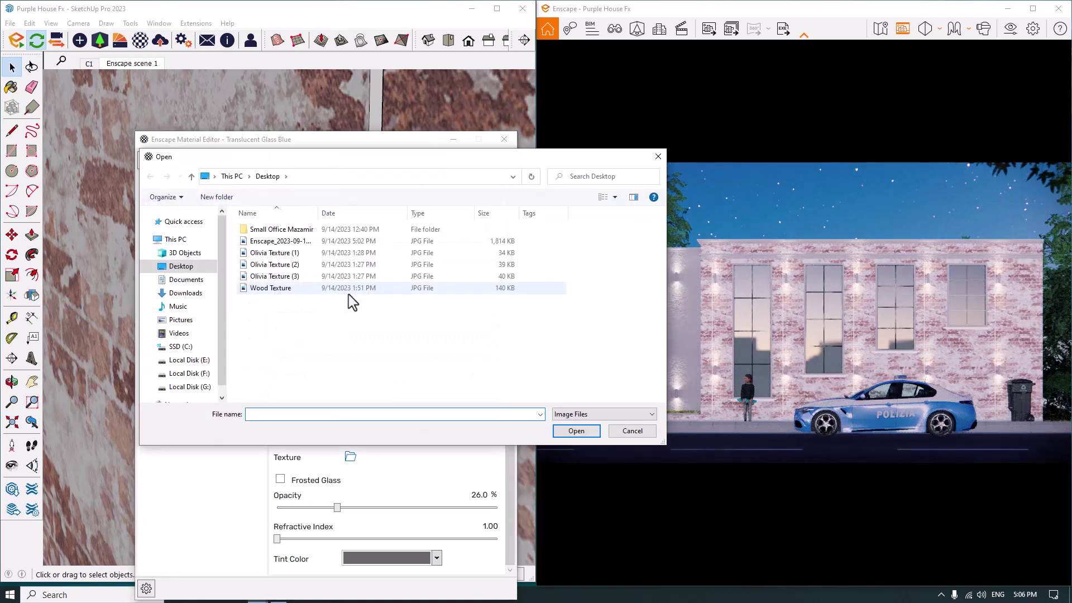
click(181, 319)
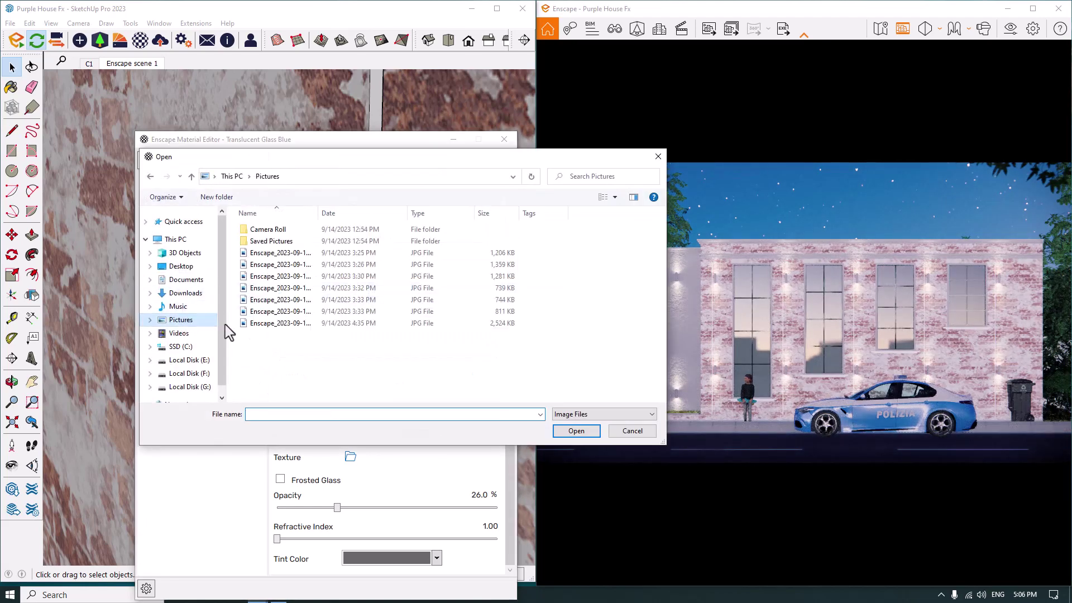
click(337, 326)
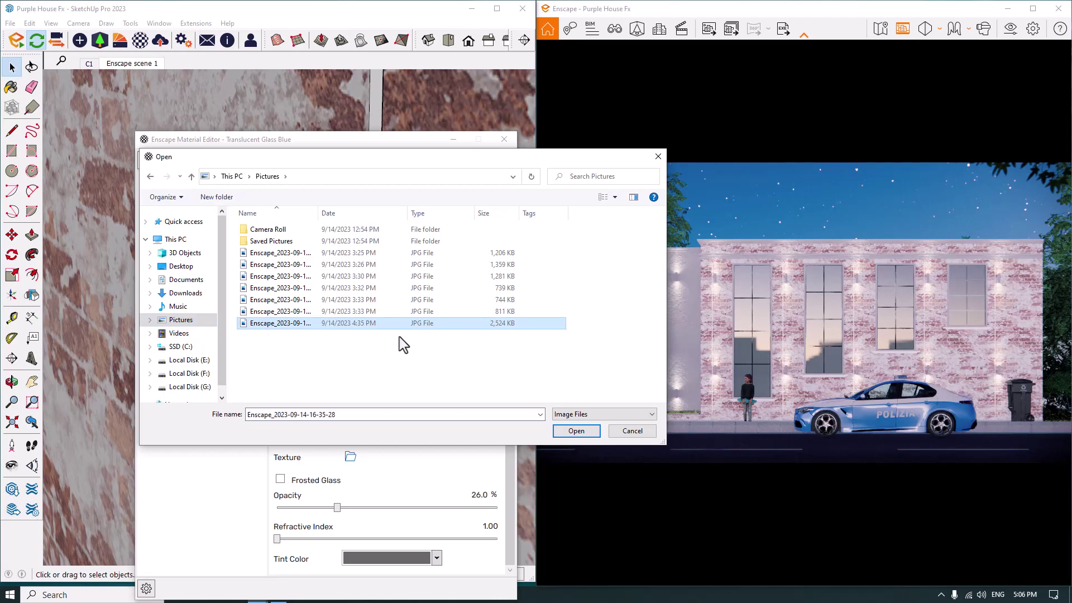
click(577, 430)
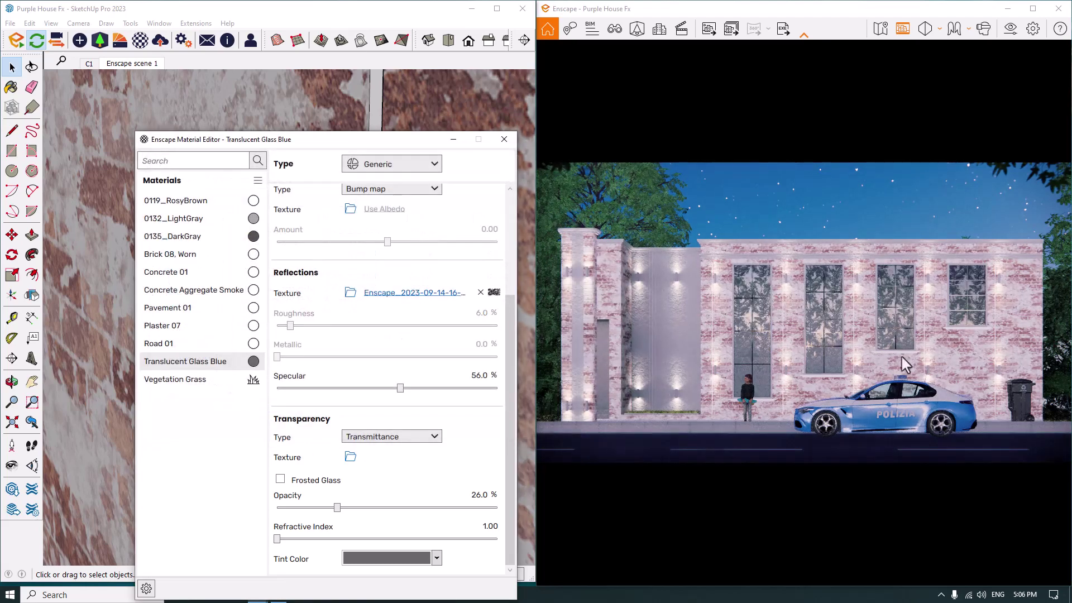
- Keep the glass's roughness texture non-inverted and rotate it 6° with Explicit Texture Transformation enabled
click(494, 292)
click(282, 419)
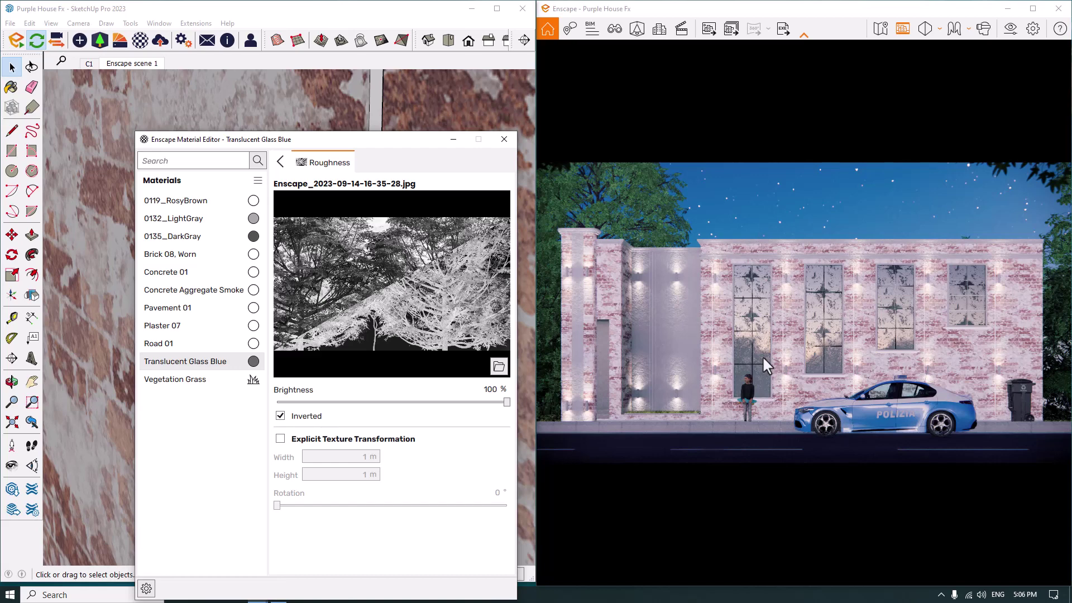
click(281, 416)
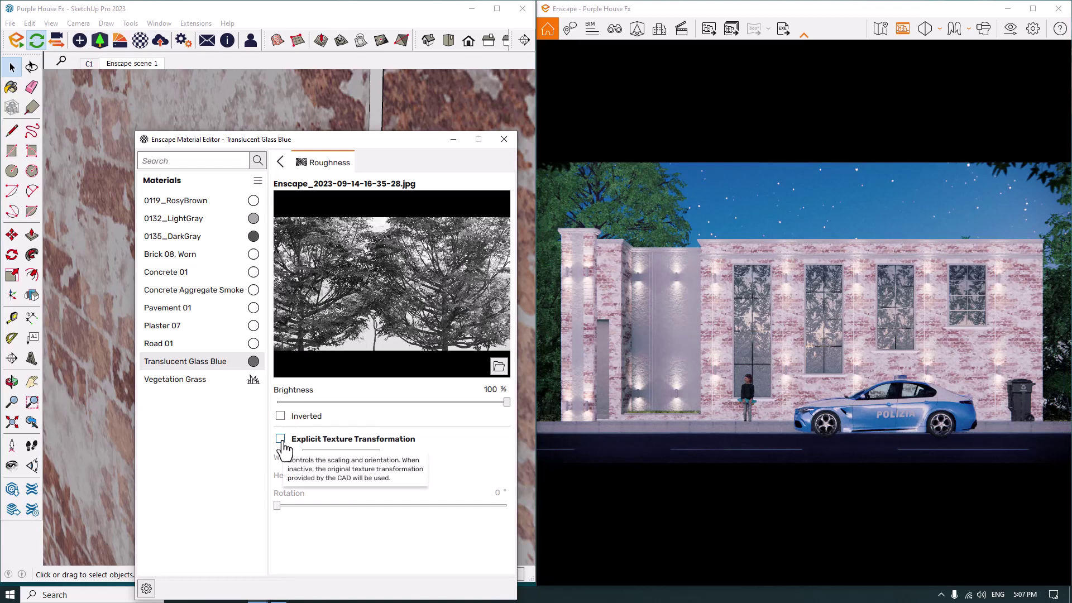
click(281, 438)
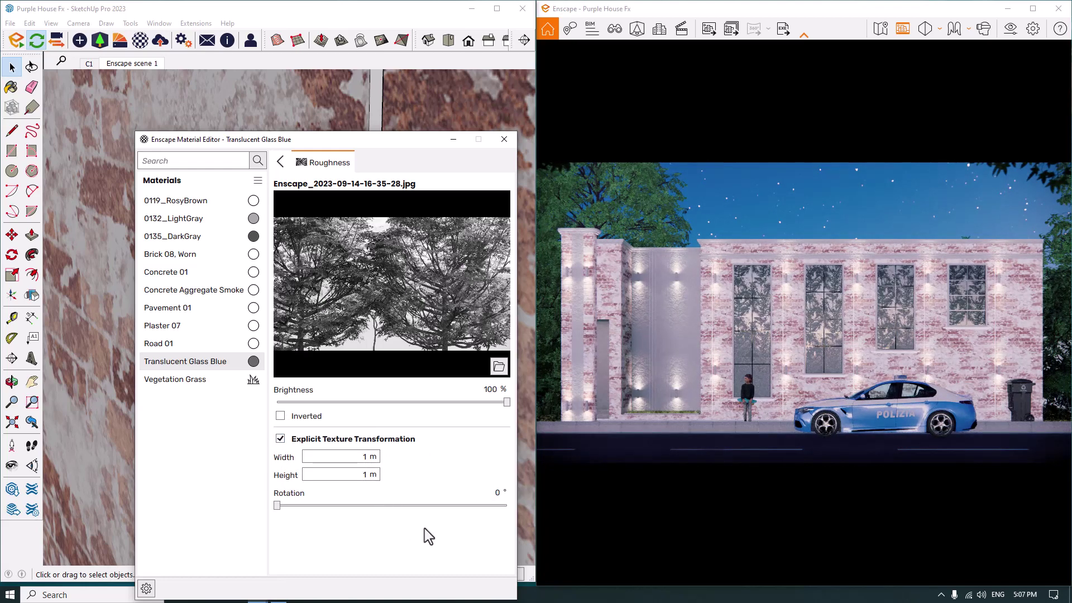
click(494, 495)
text(46)
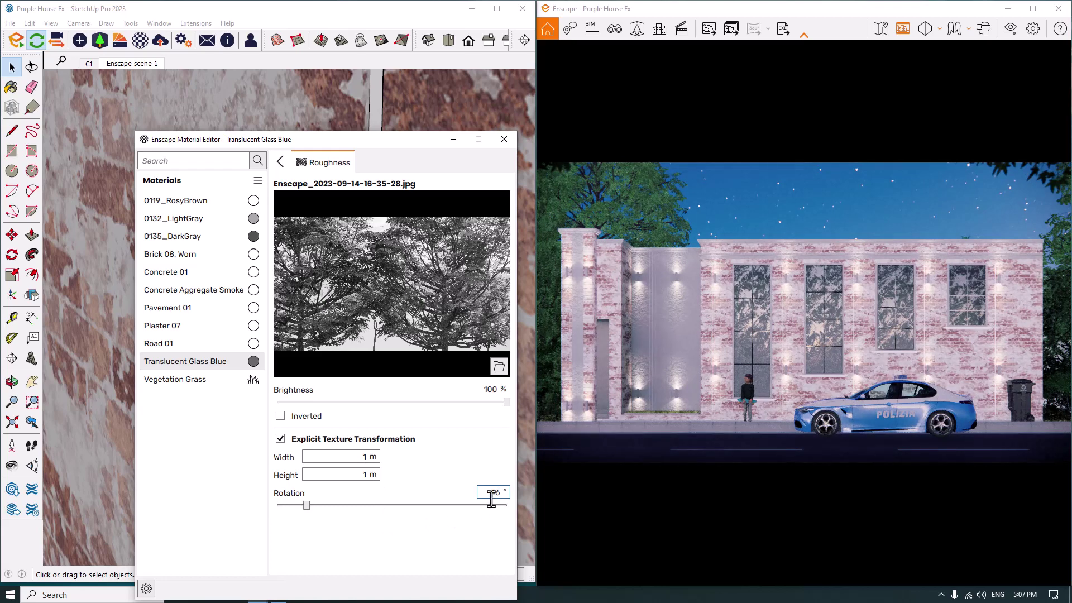
text(6)
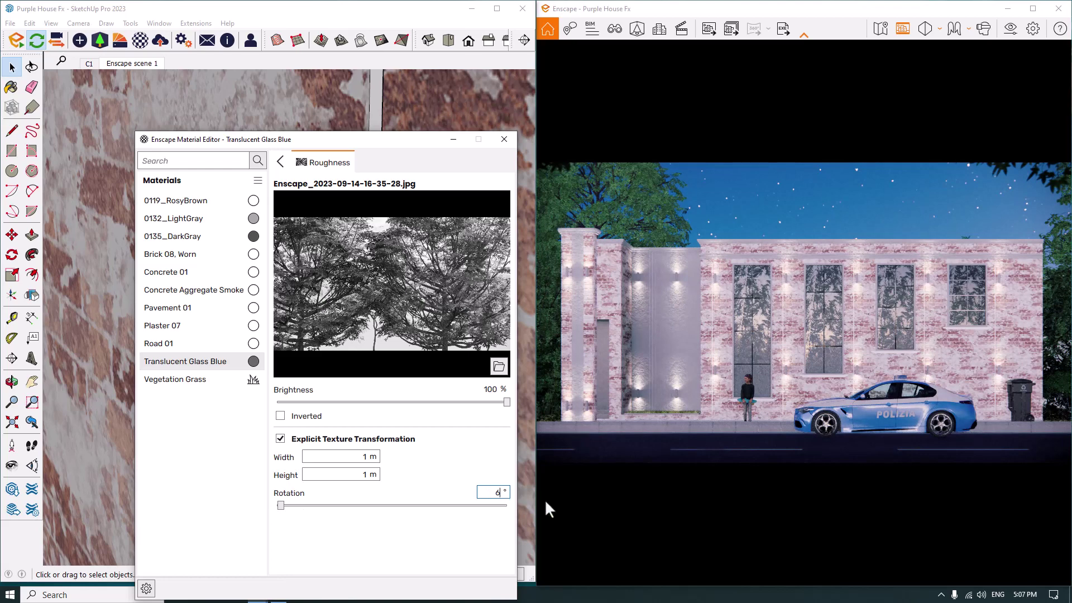
- Return to the Translucent Glass Blue material's main settings and set its Opacity to 46 %
click(281, 162)
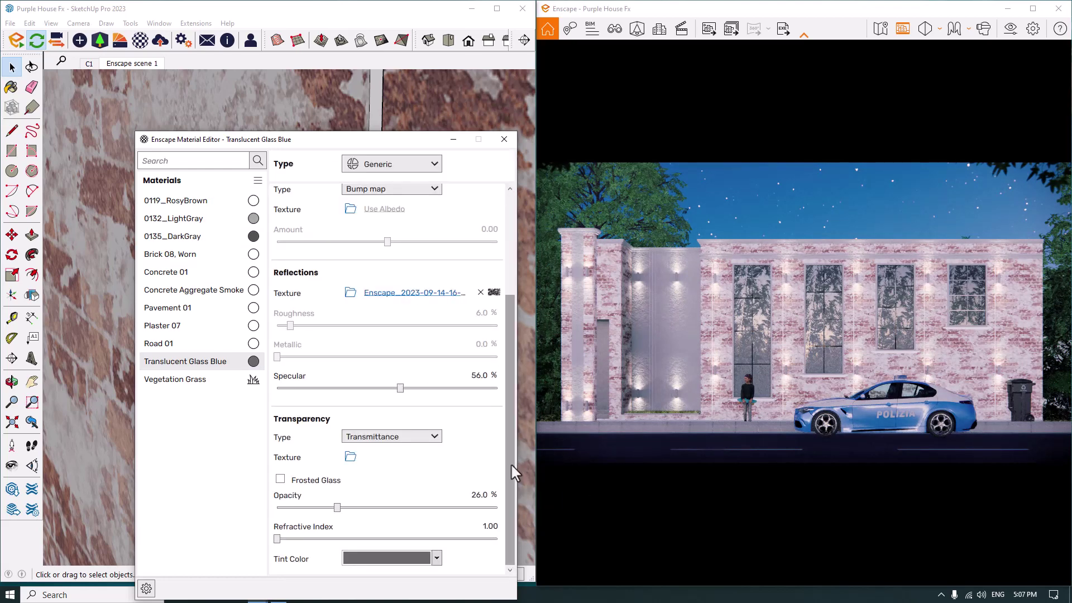
drag(338, 509, 377, 510)
double_click(473, 495)
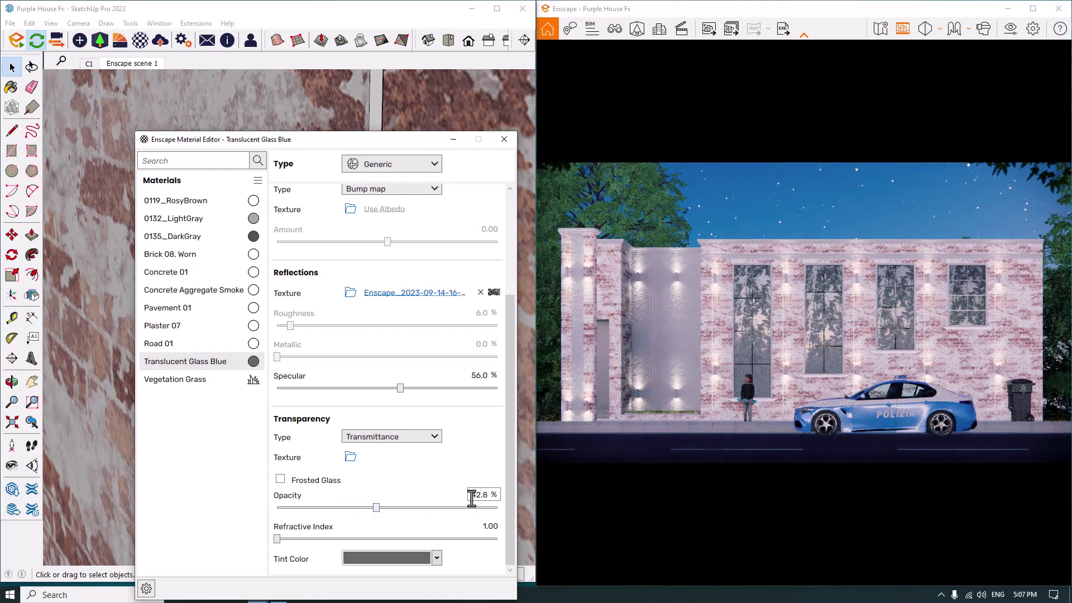
text(46)
key(Return)
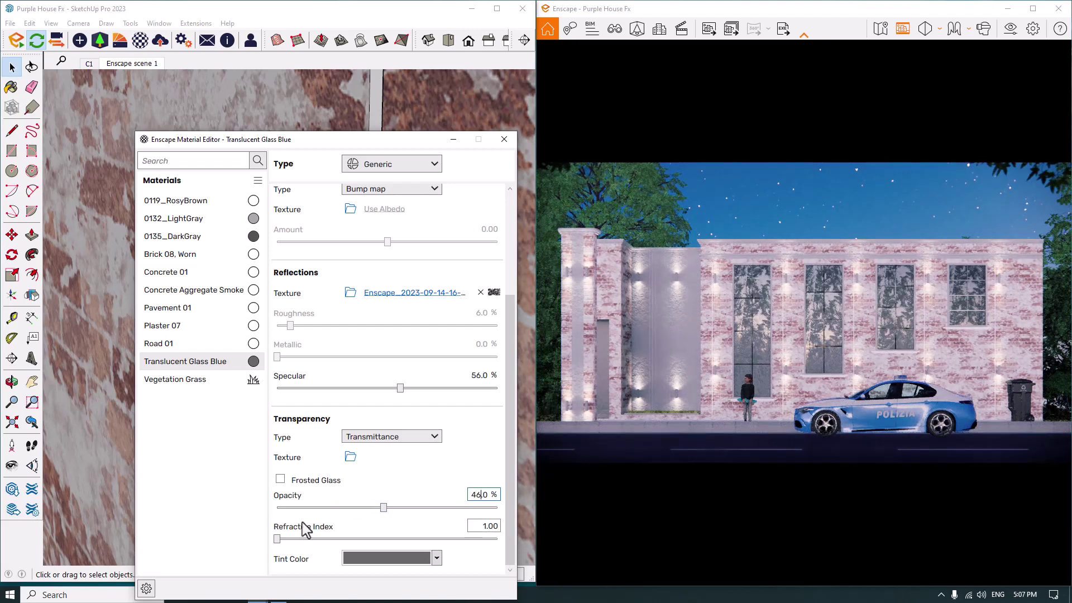
- Set the glass material's Refractive Index to 2.00
drag(280, 541, 344, 540)
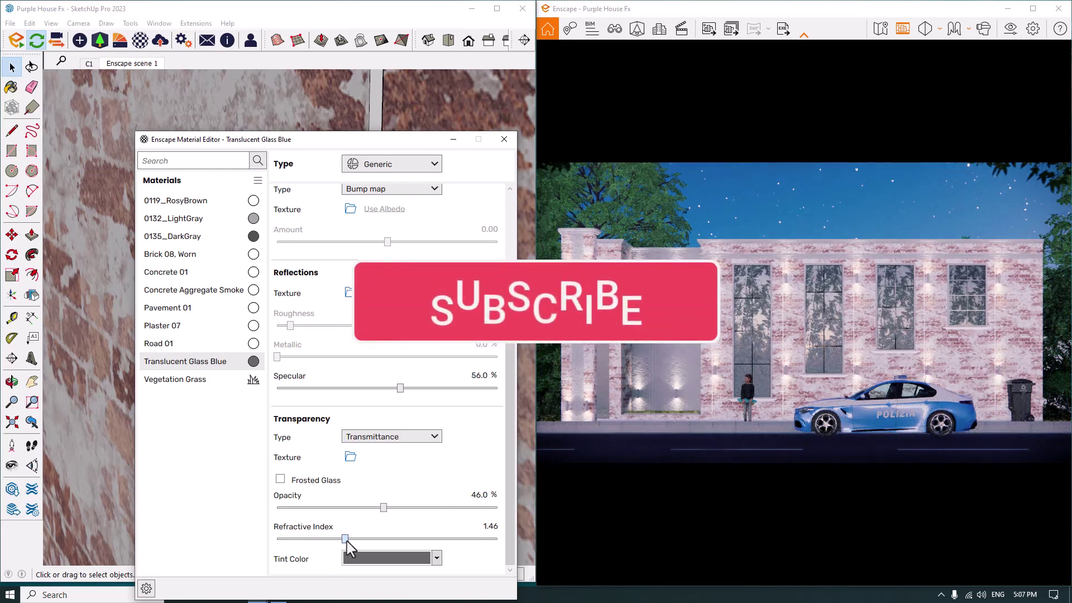
double_click(486, 526)
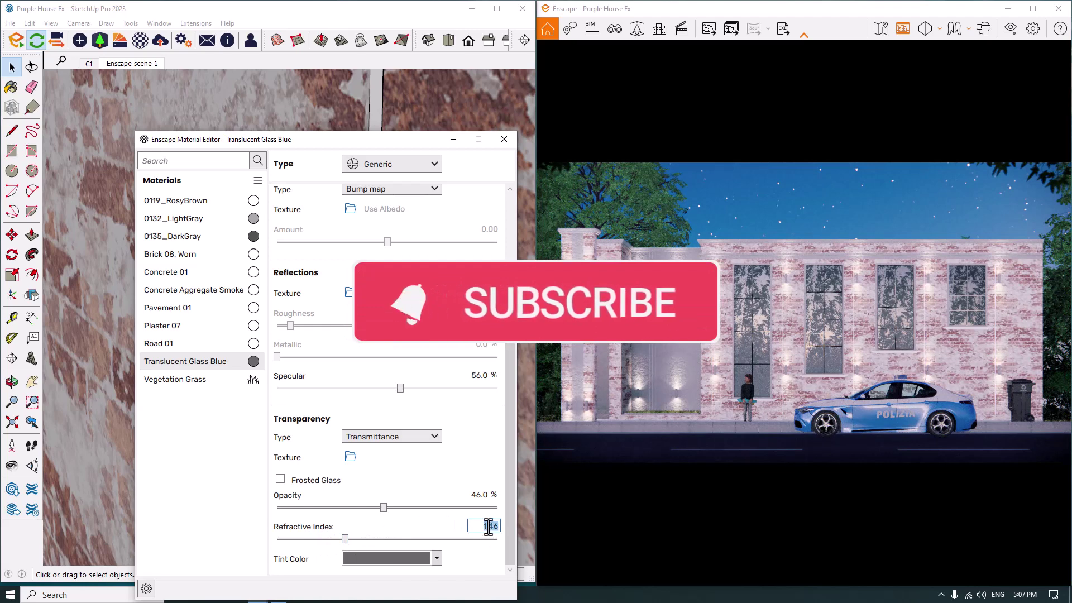
text(2)
key(Return)
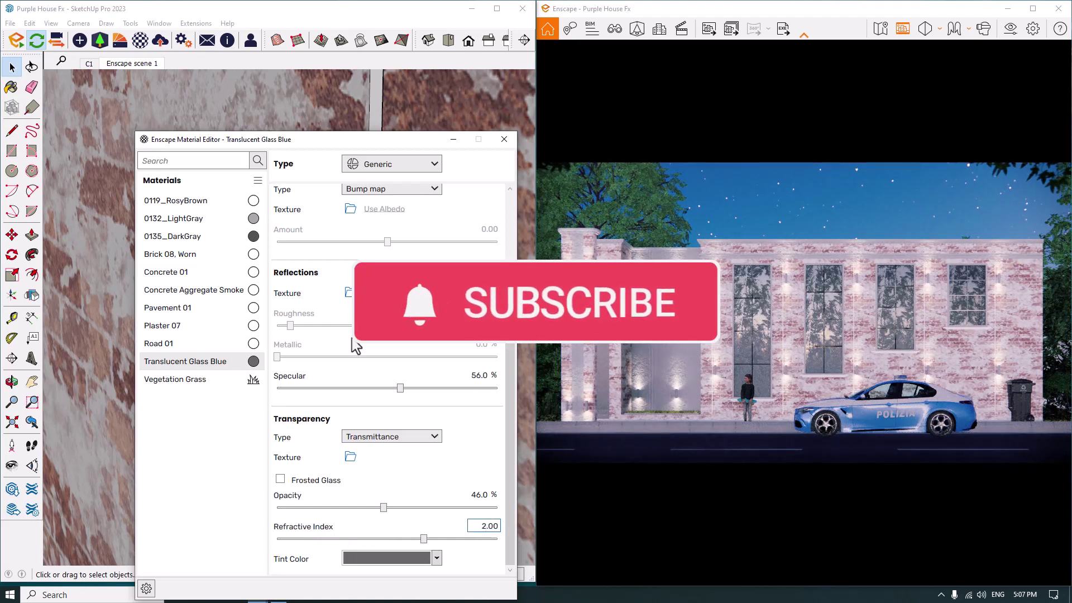
scroll(509, 334, up, 3)
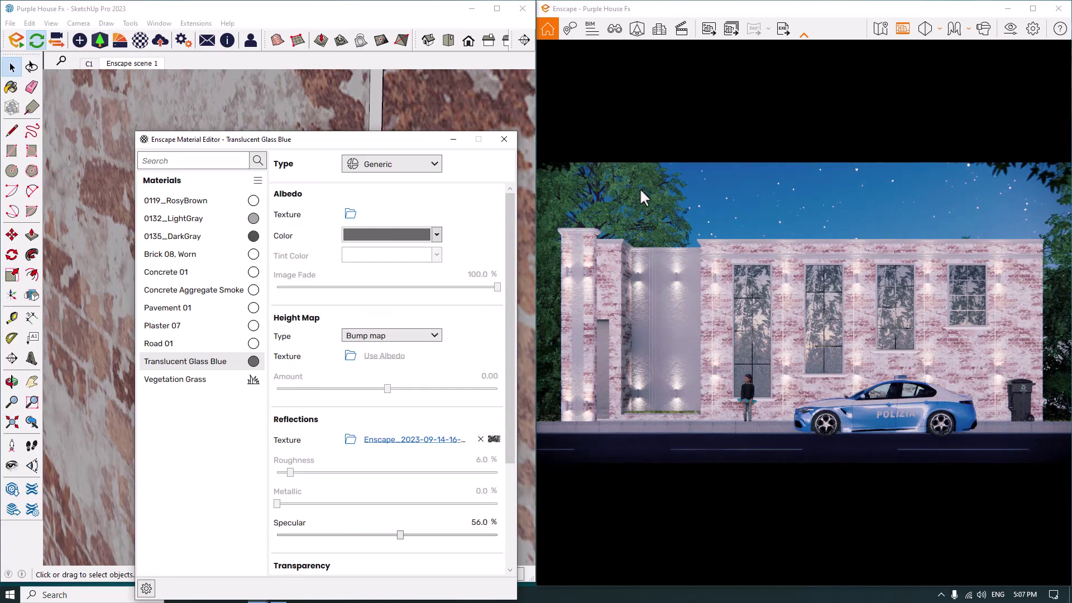
click(1033, 8)
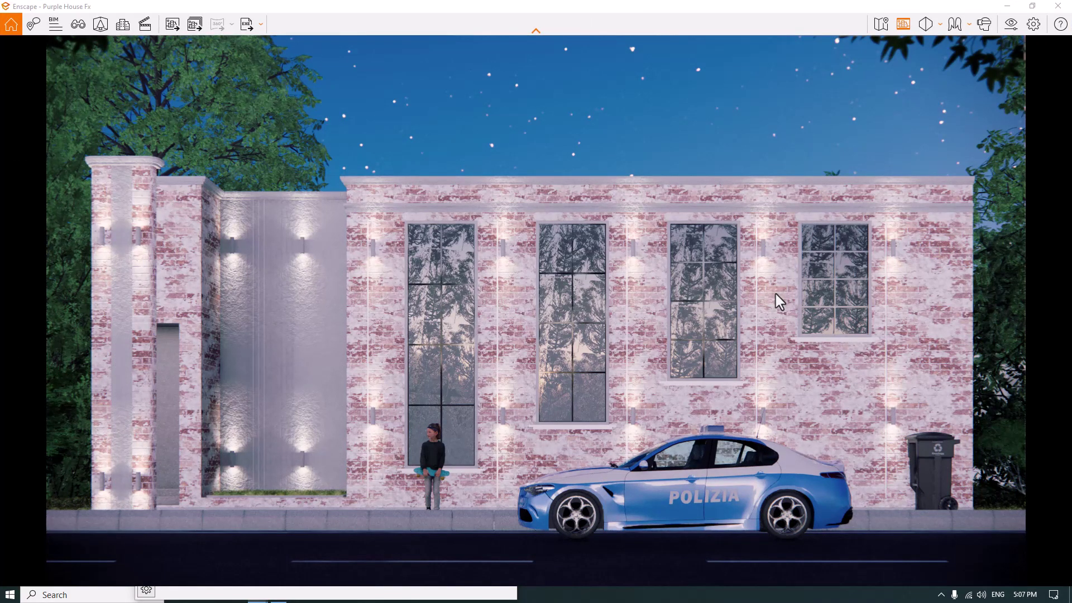
key(F11)
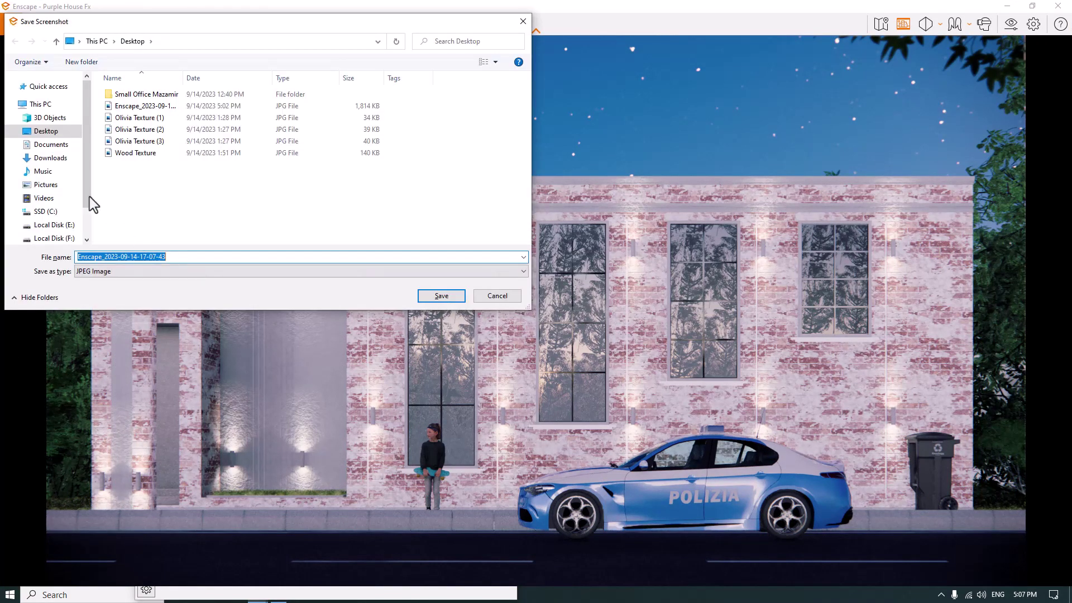
click(430, 298)
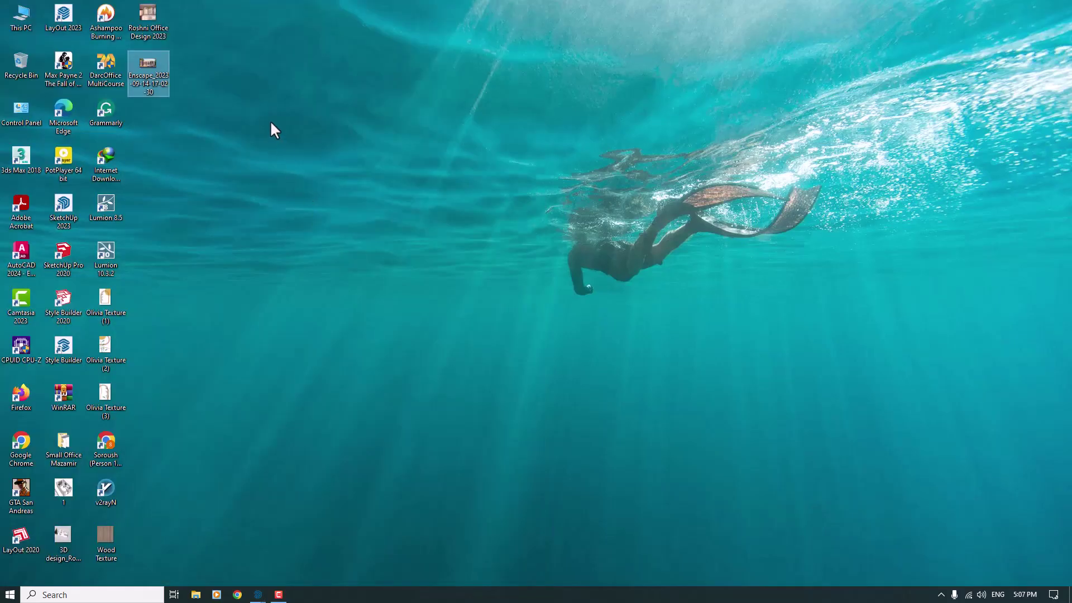
right_click(272, 122)
click(295, 154)
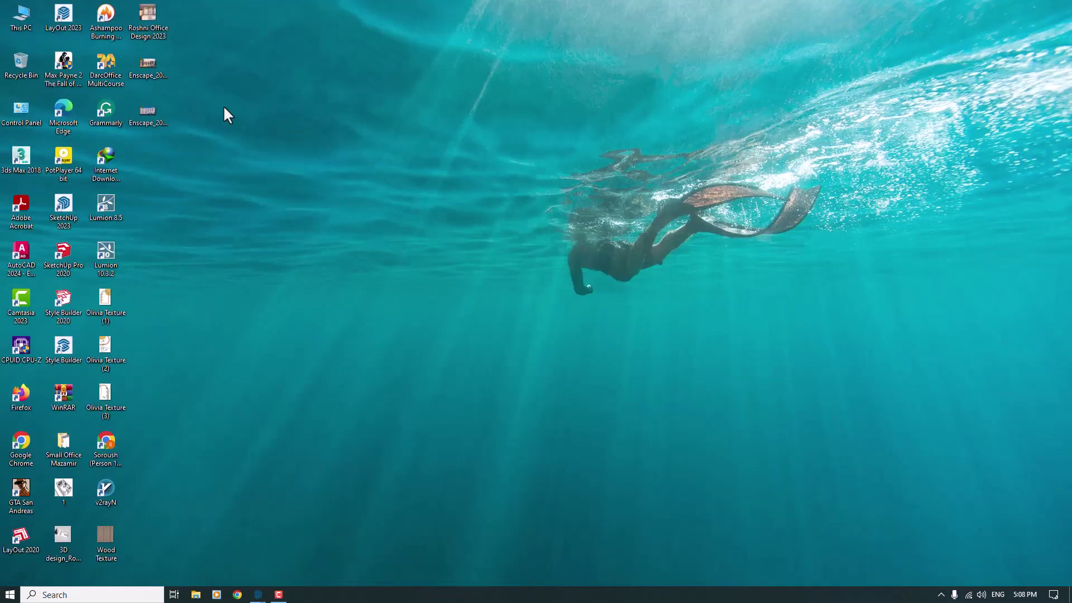
drag(184, 55, 126, 177)
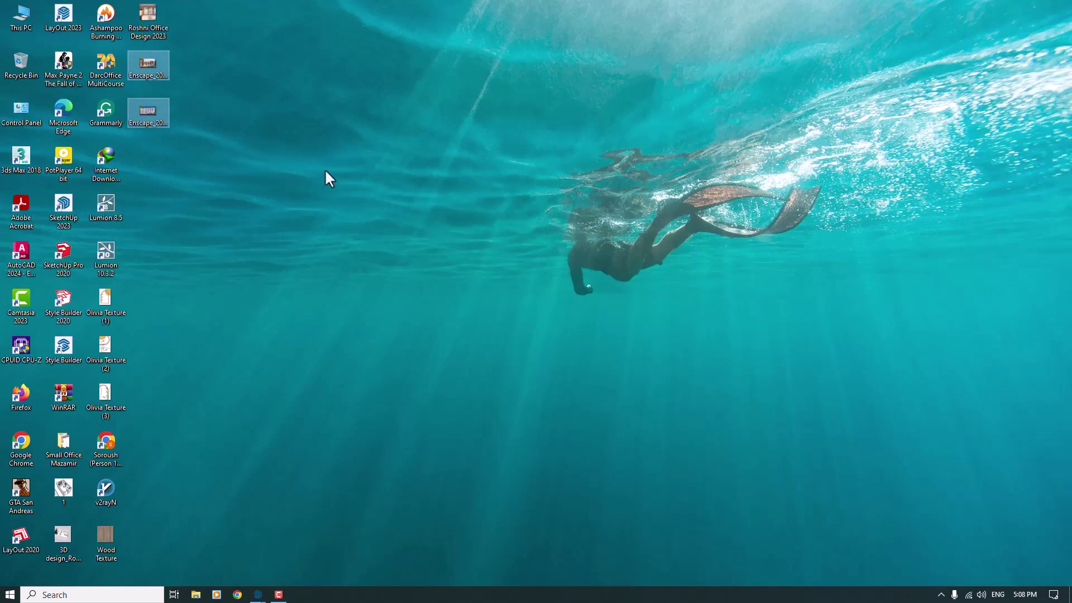
key(Return)
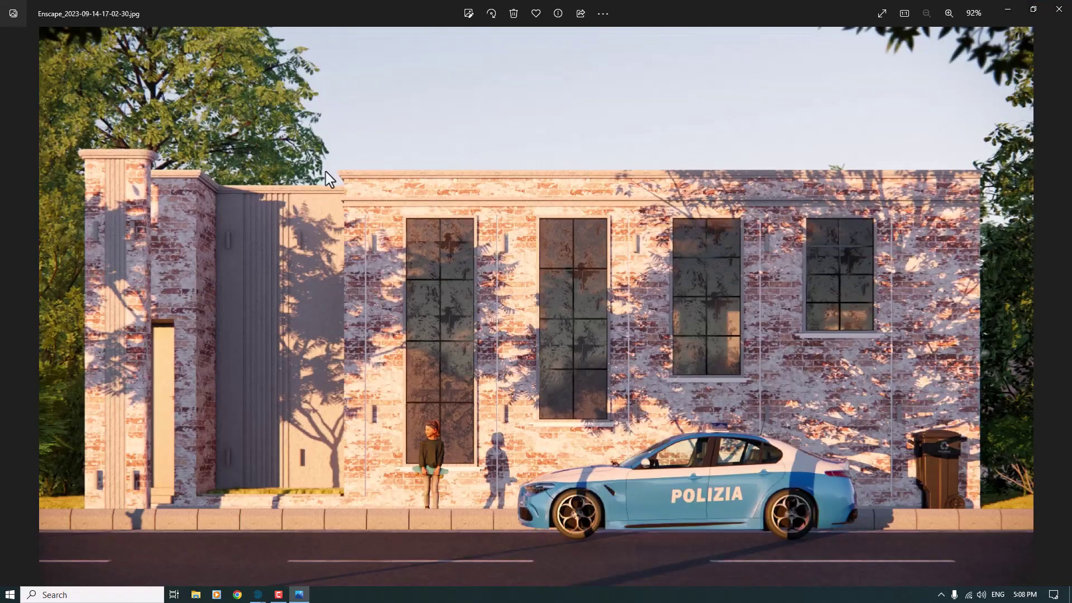
drag(681, 6, 1071, 134)
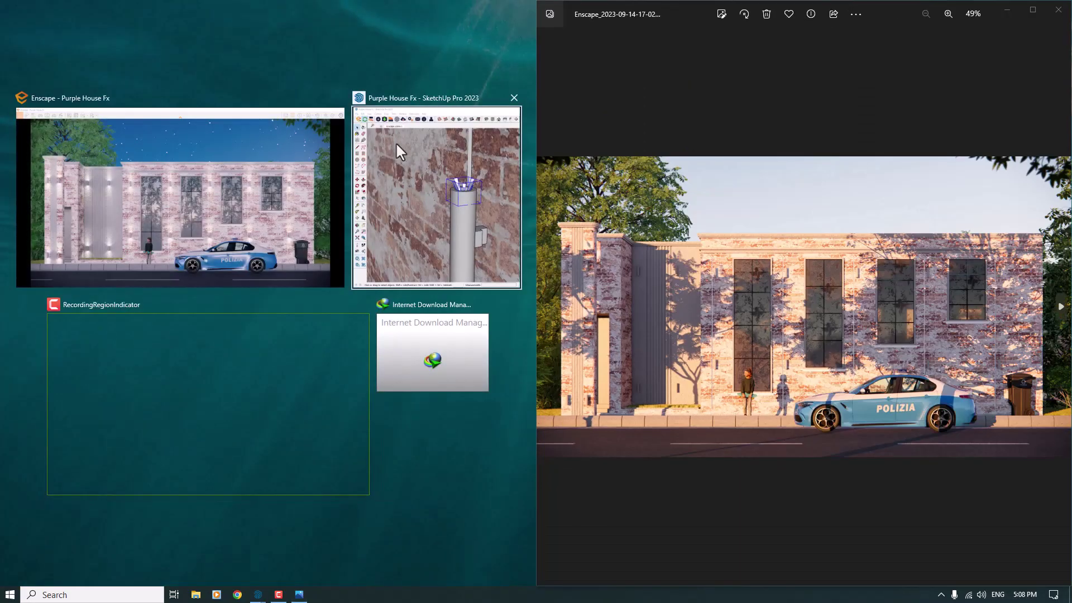
click(362, 72)
double_click(144, 114)
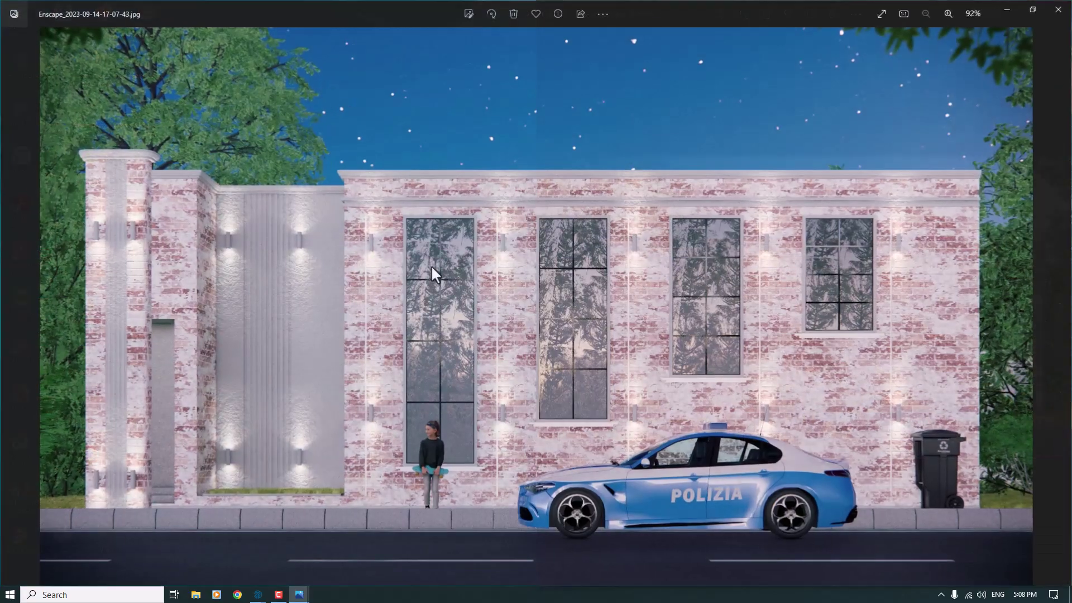
drag(661, 5, 1, 179)
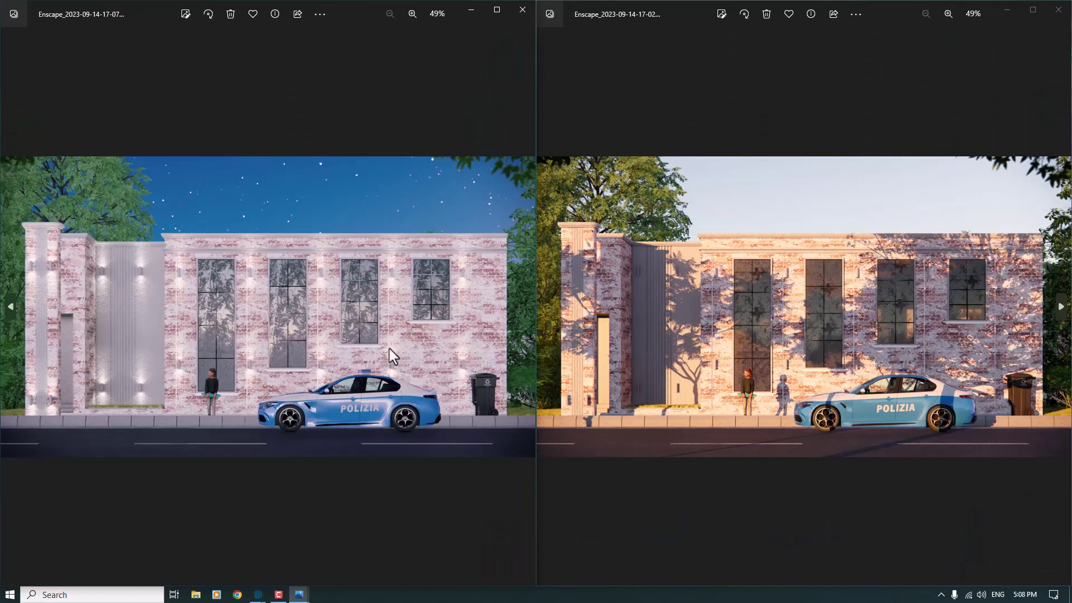
click(717, 265)
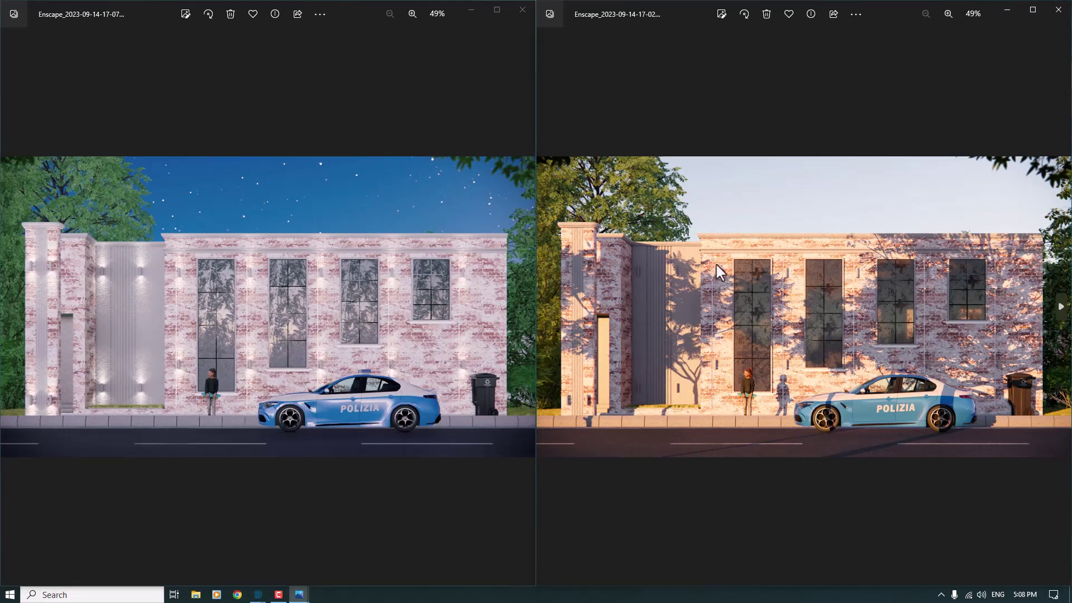